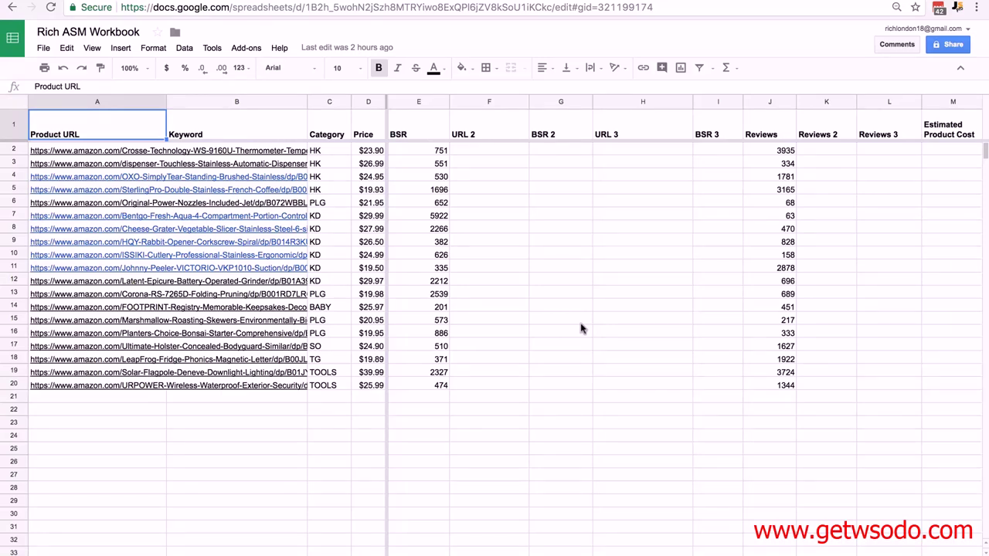
Open the thermometer product page linked in row 2 and copy "Digital Thermometer" from its title into the Amazon search field.
click(61, 154)
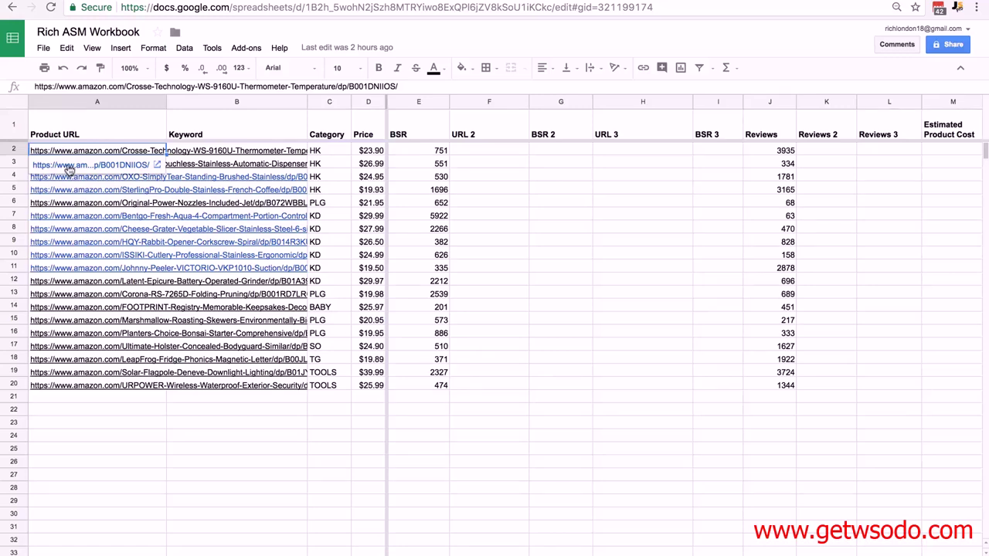
click(69, 166)
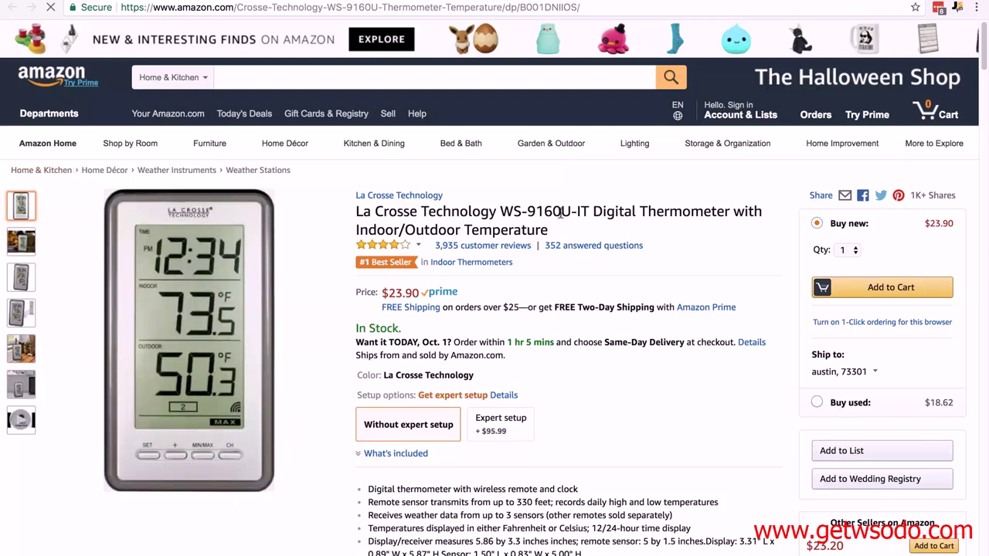
drag(592, 212, 729, 213)
right_click(686, 215)
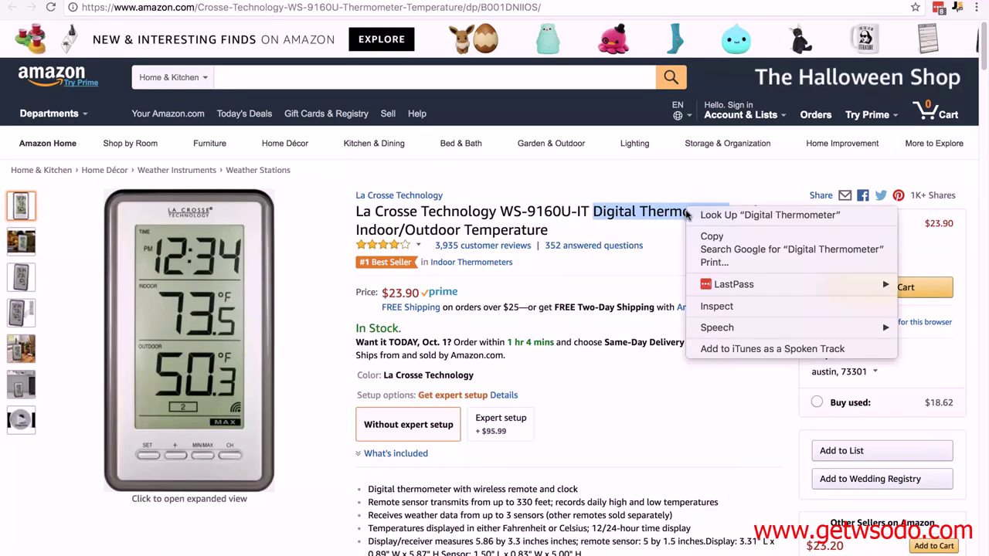
click(712, 236)
right_click(264, 78)
click(286, 137)
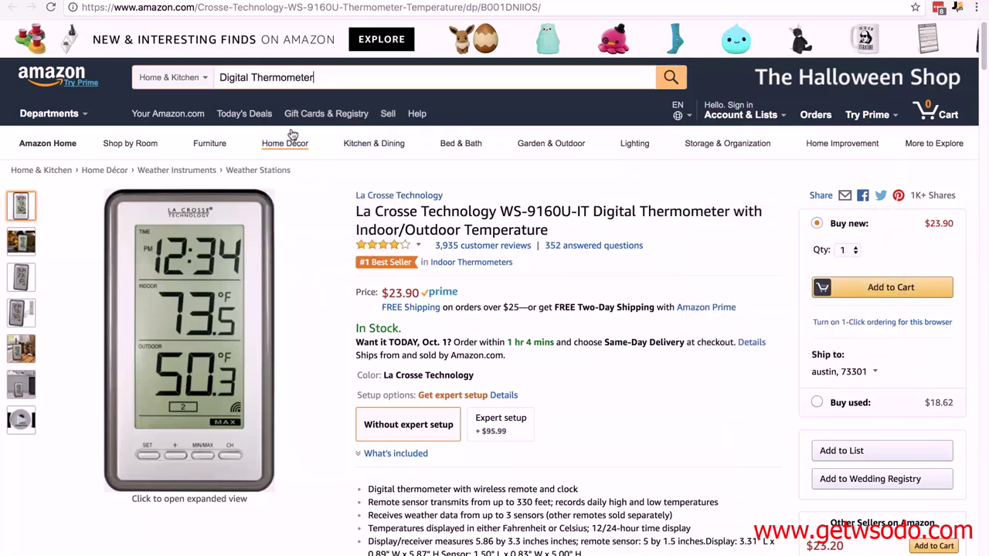
Widen the search to all departments and search for "home digital thermometer".
click(172, 79)
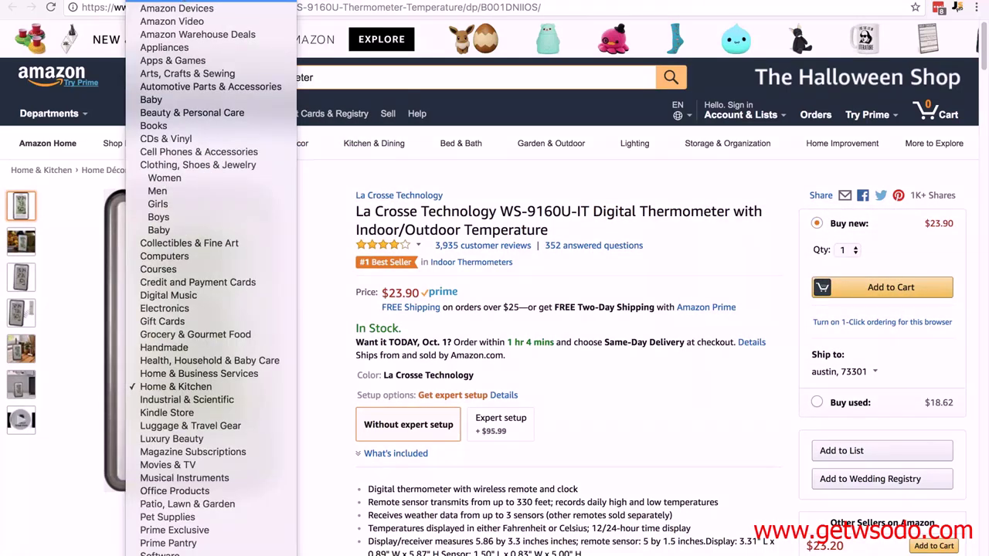
click(171, 8)
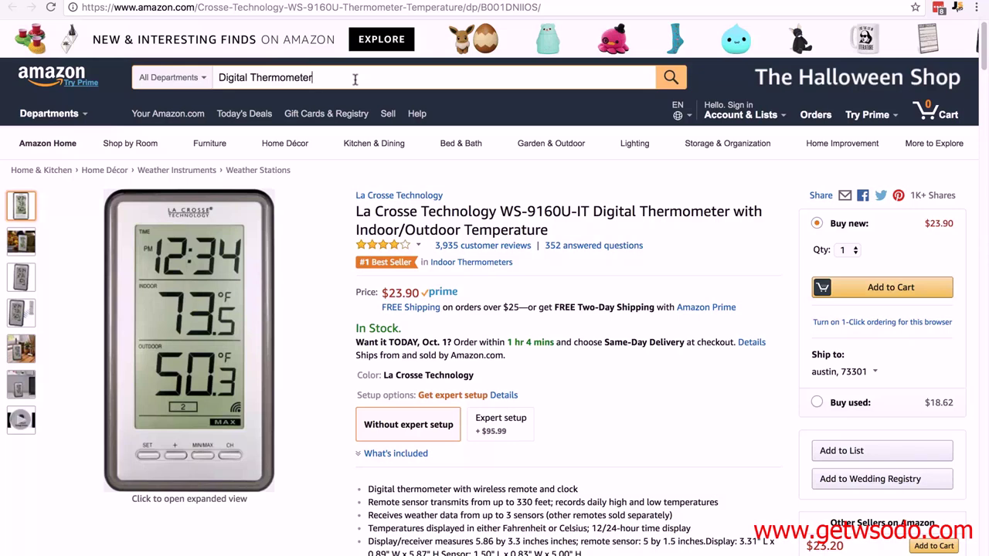
key(BackSpace)
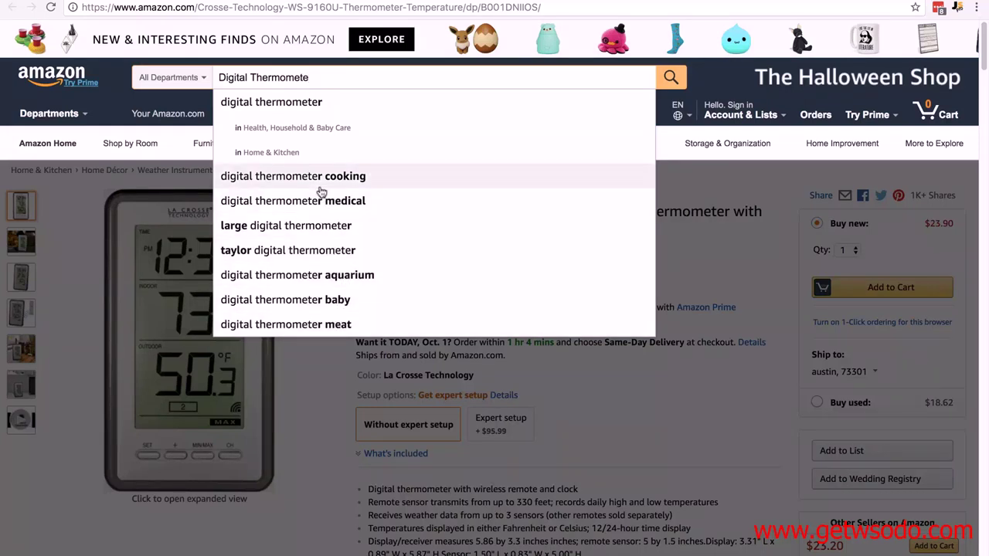
click(221, 77)
text(Home)
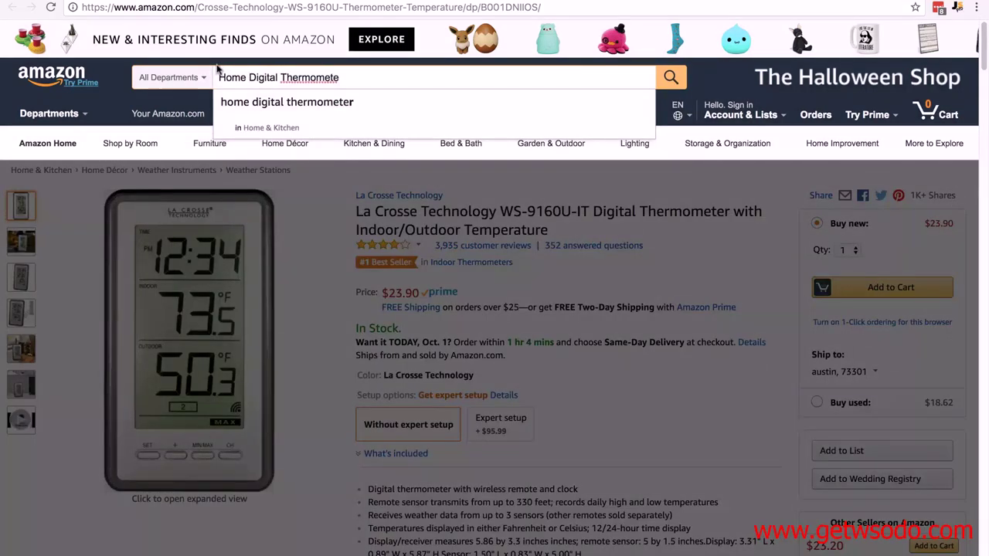
click(283, 103)
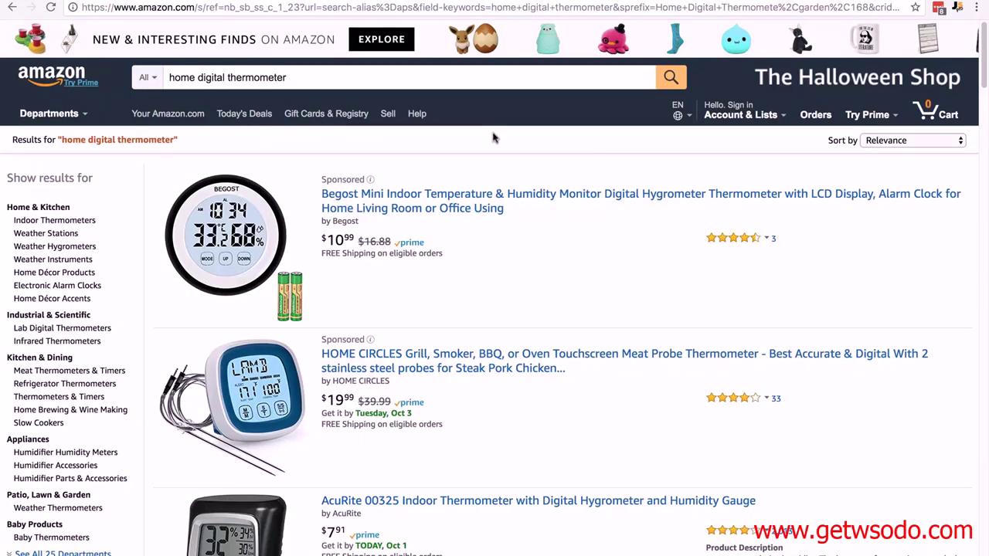
Run Jungle Scout on the thermometer results, sort them by rank, review the best-ranked products, and close the results.
click(958, 11)
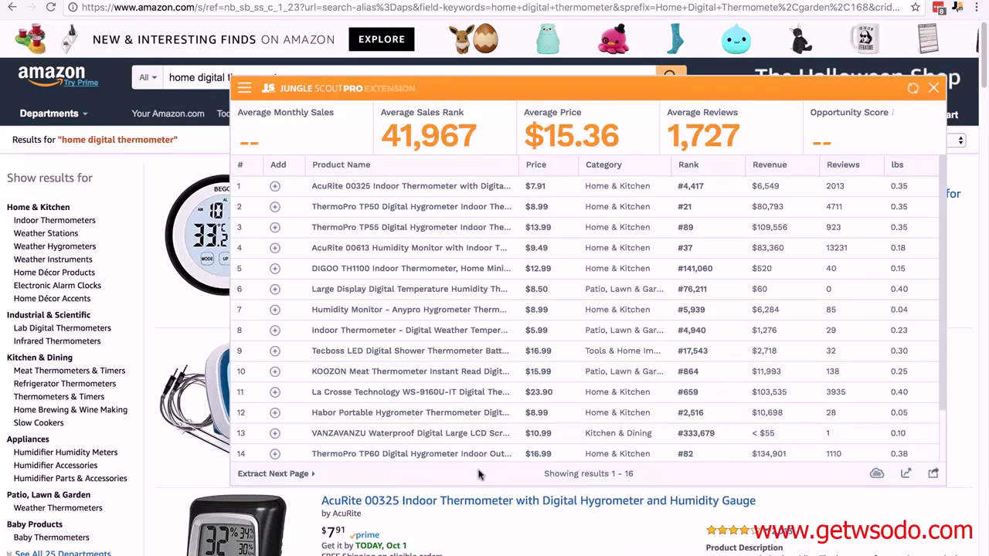
click(693, 171)
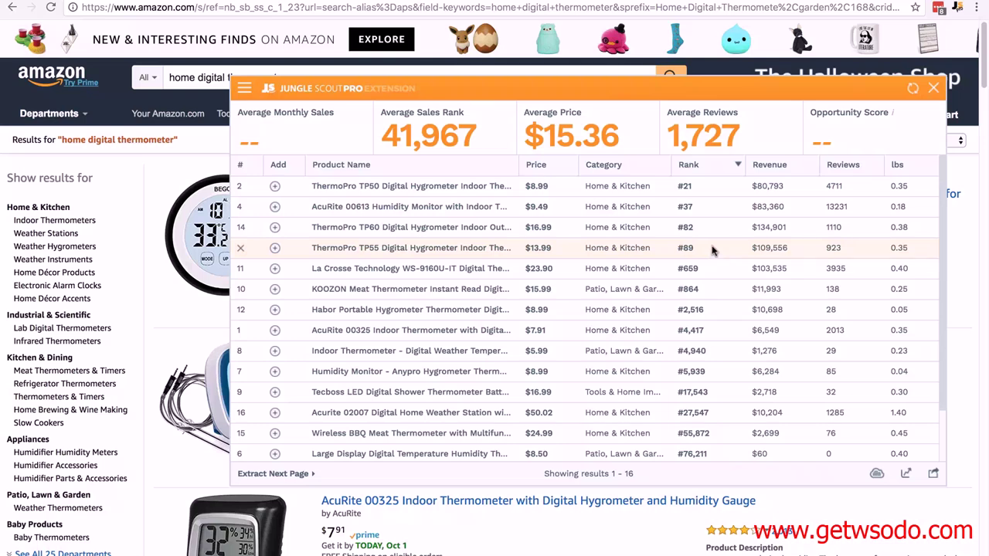
mouse_move(388, 192)
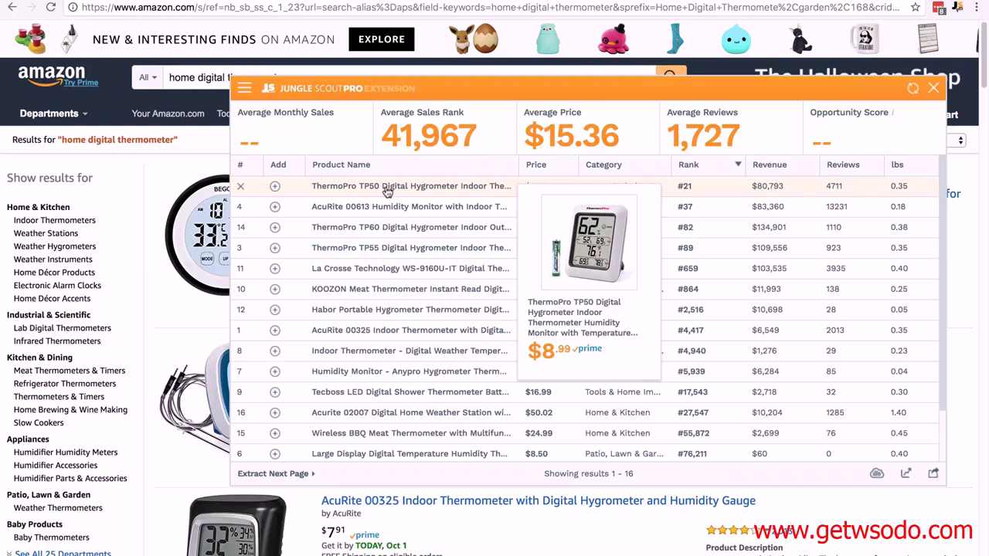
mouse_move(391, 209)
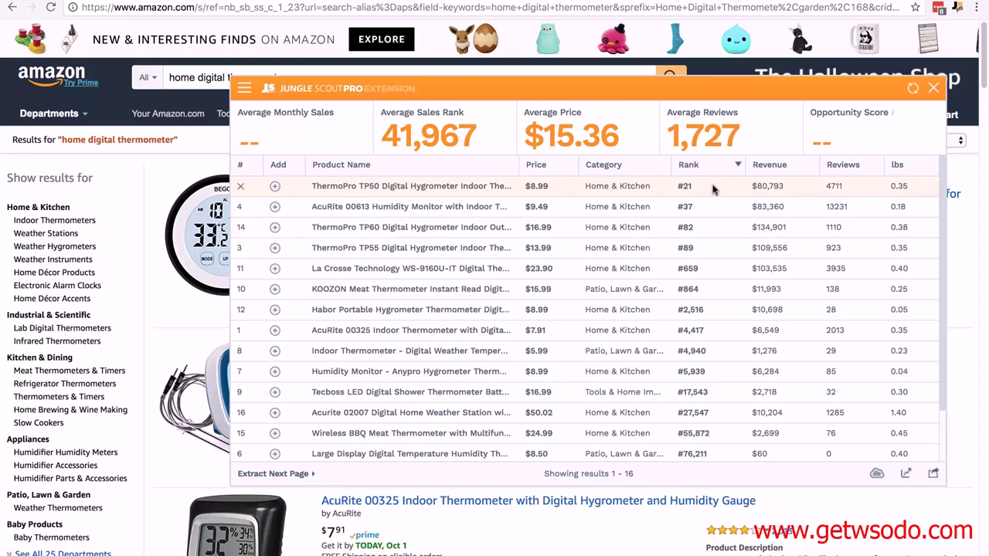
click(933, 87)
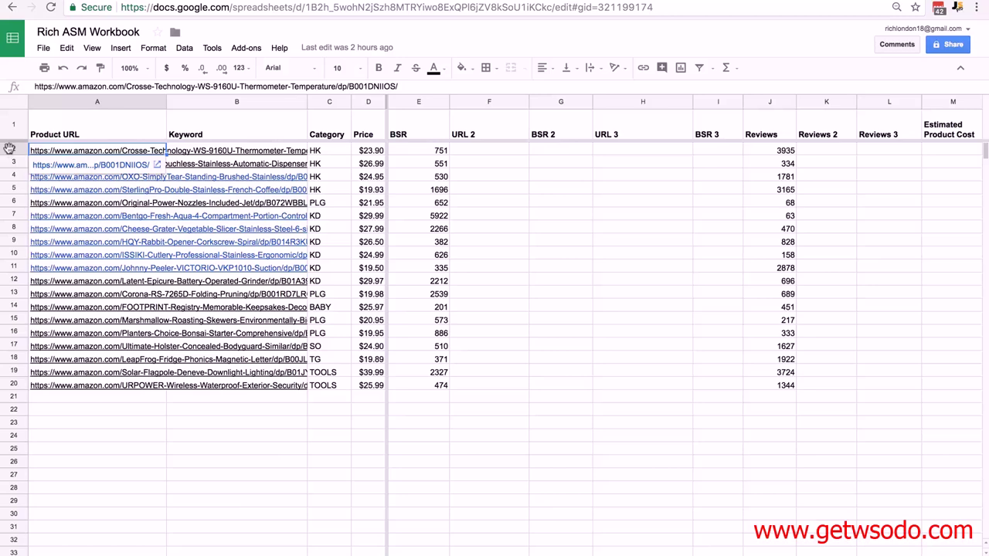
Delete the La Crosse thermometer's row 2 from the Rich ASM Workbook spreadsheet.
click(9, 150)
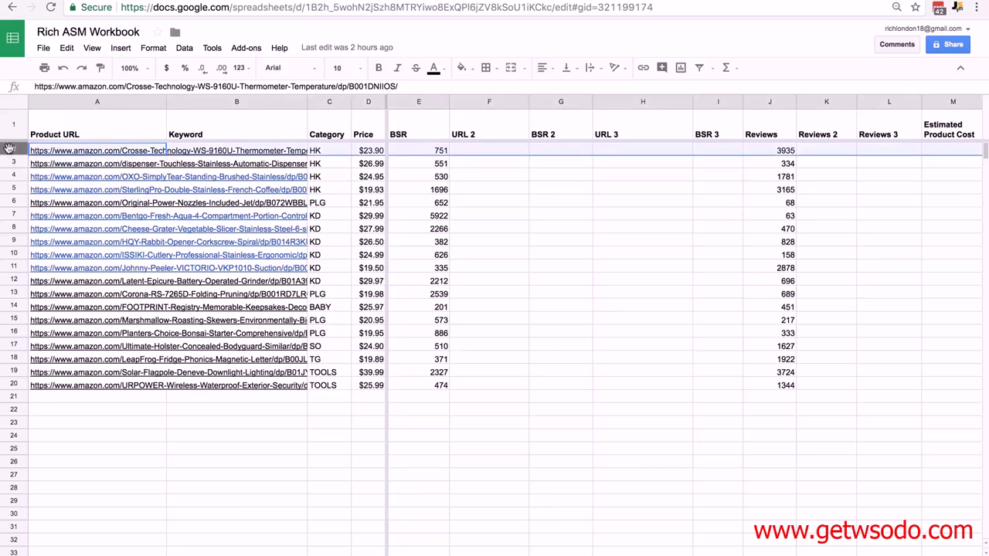
right_click(9, 150)
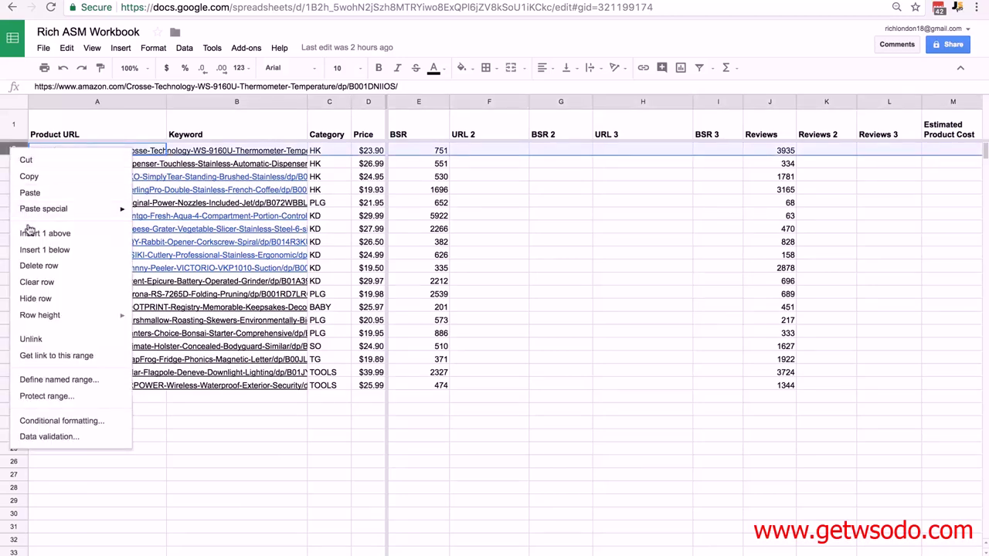
click(38, 265)
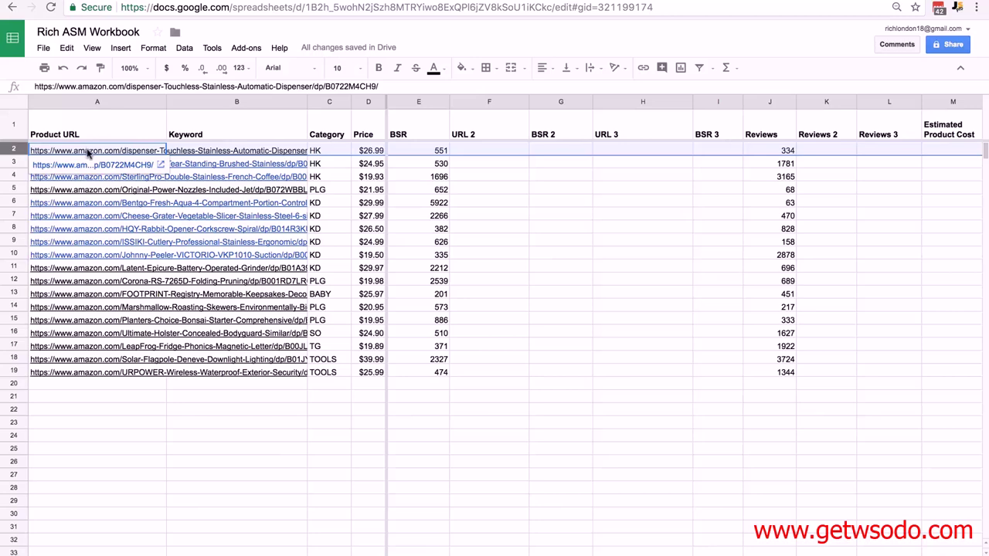
Open the soap dispenser product page linked in row 2 and copy "Touchless Stainless Steel Automatic Soap Dispenser" from its title.
click(91, 165)
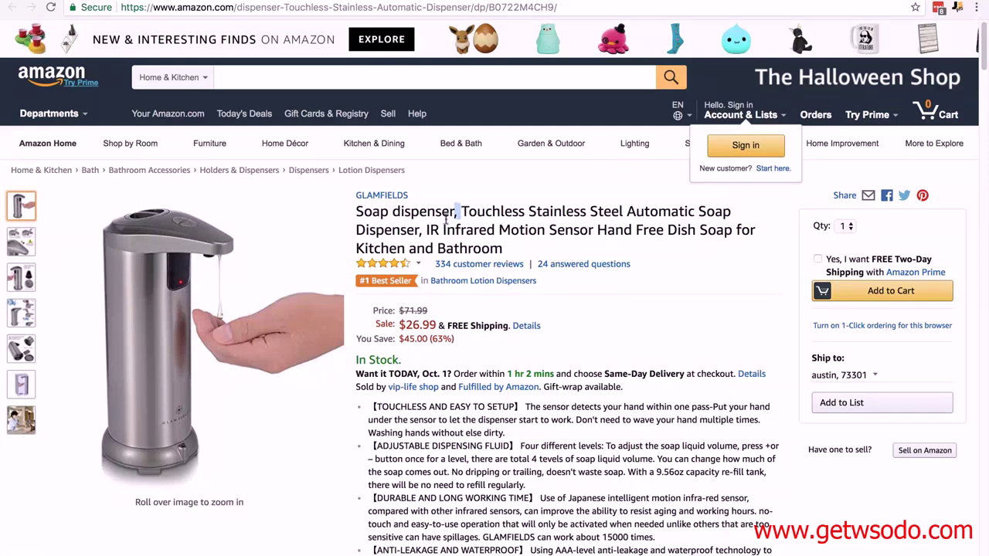
drag(460, 211, 420, 230)
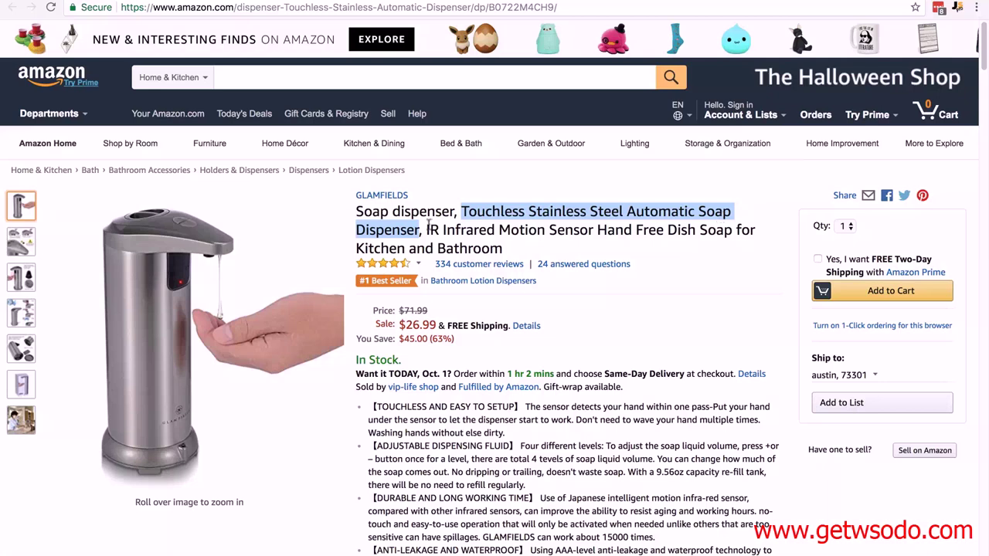
right_click(406, 231)
click(433, 256)
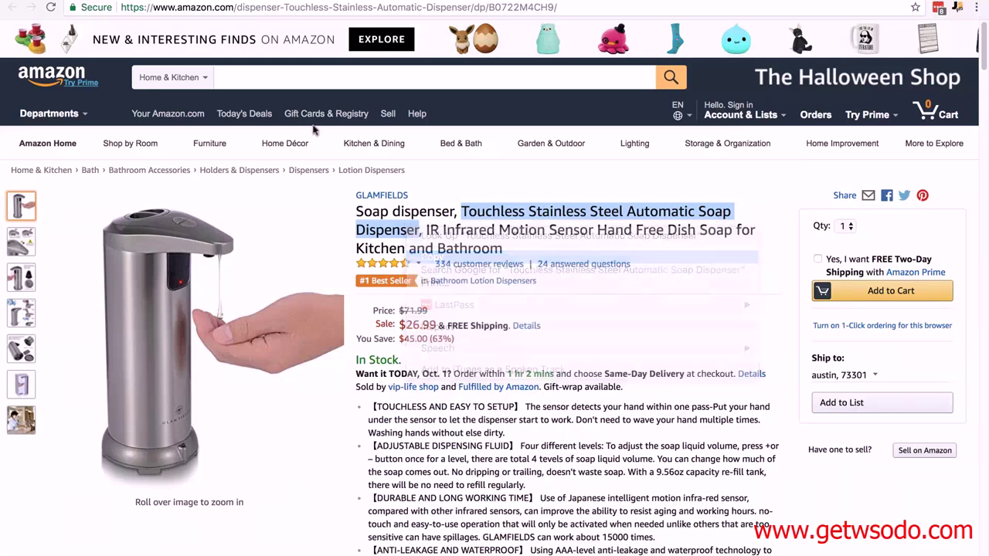
Search all Amazon departments for "Touchless Stainless Steel Automatic Soap Dispenser".
click(185, 77)
click(309, 77)
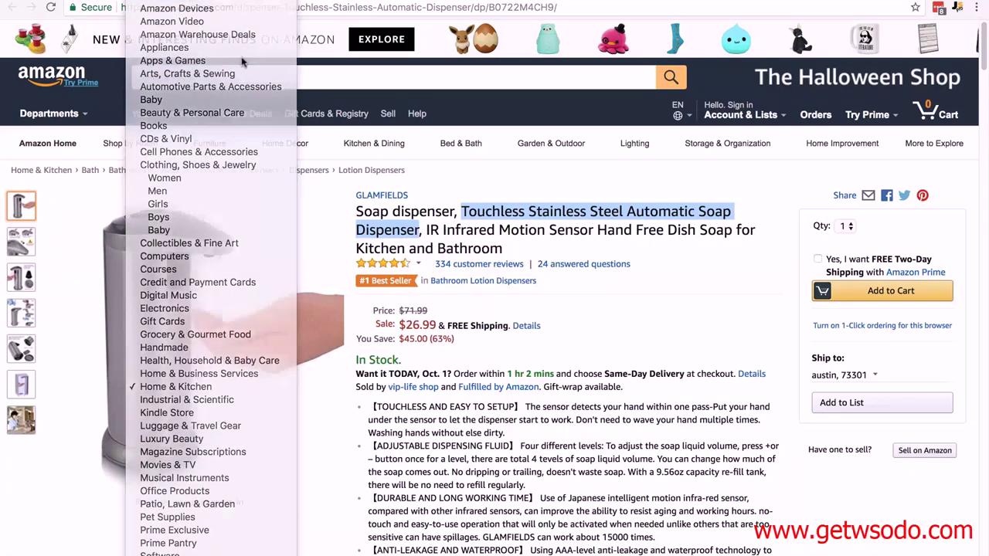
key(ctrl+v)
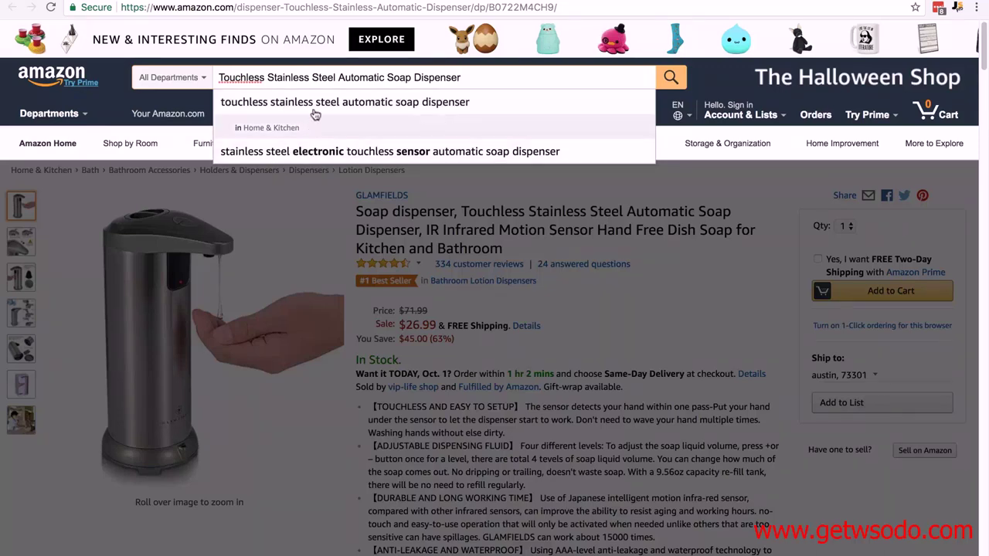
click(669, 79)
Run Jungle Scout on the soap dispenser results, extract the next page of products, and sort the list by rank.
click(959, 8)
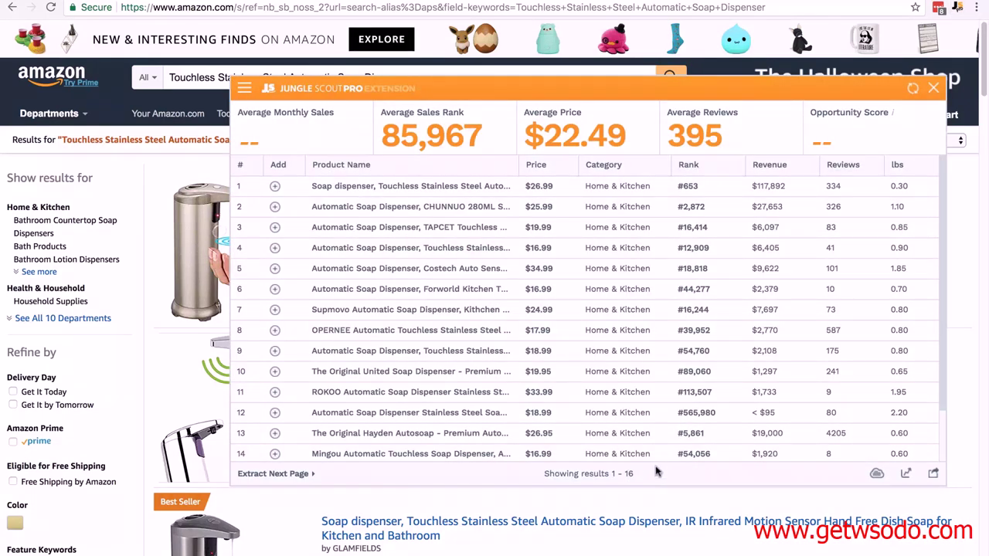
click(286, 481)
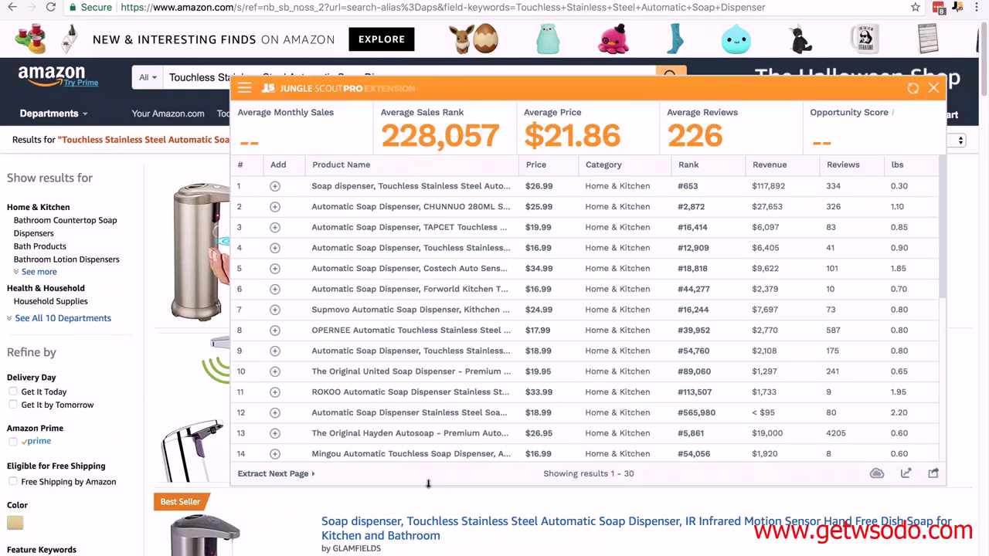
mouse_move(691, 169)
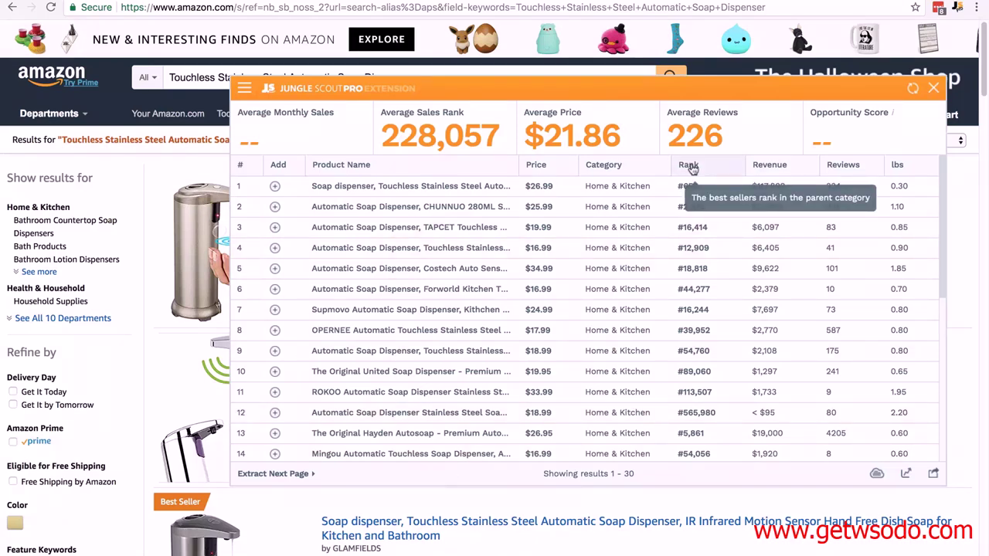
click(691, 167)
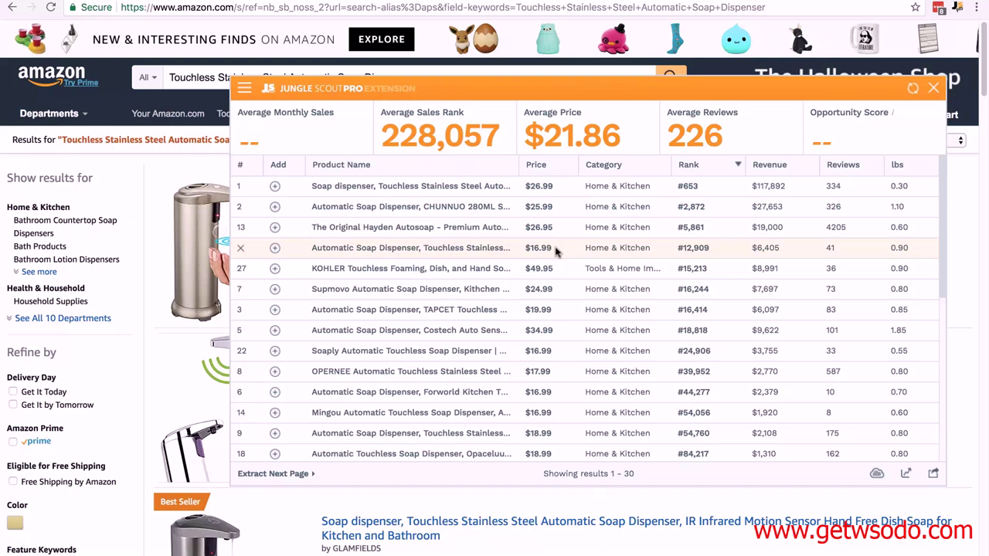
mouse_move(456, 249)
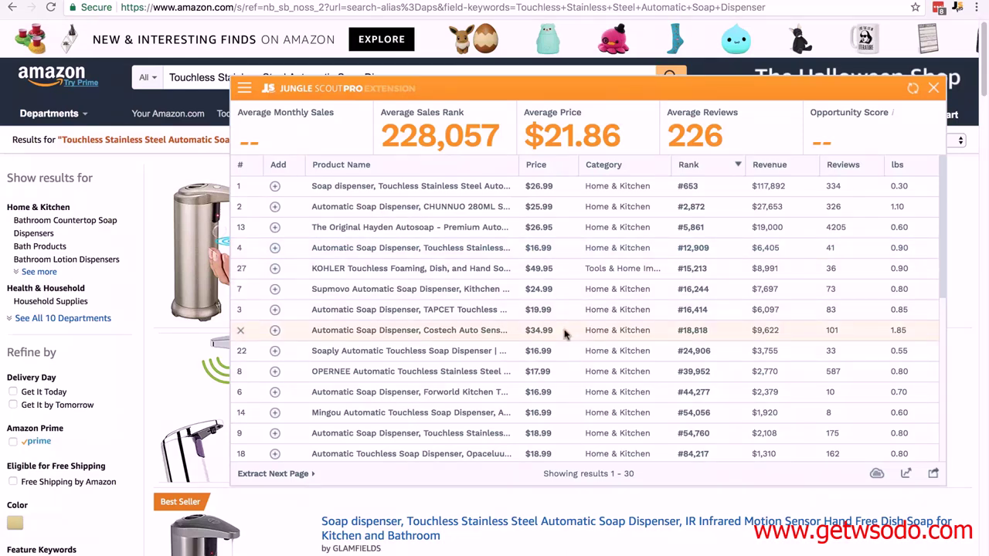
mouse_move(445, 355)
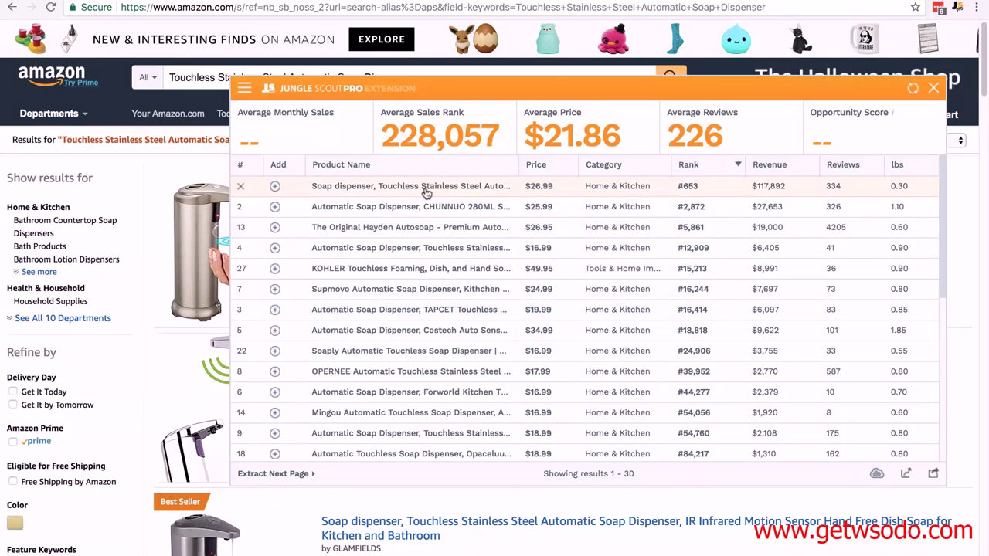
Copy the CHUNNUO soap dispenser's link address and paste it into the URL 2 cell of row 2 in the spreadsheet.
right_click(440, 206)
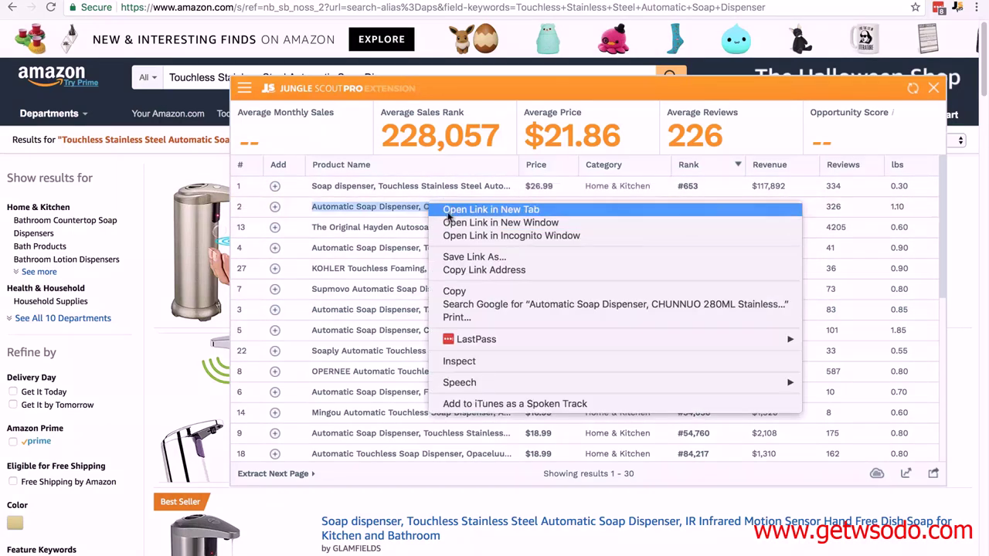
click(479, 270)
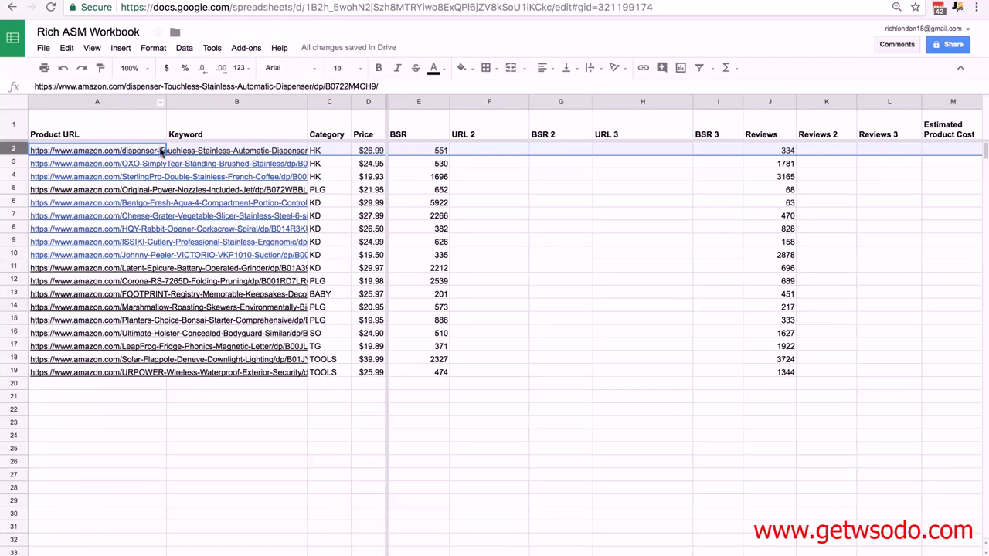
click(486, 150)
key(ctrl+v)
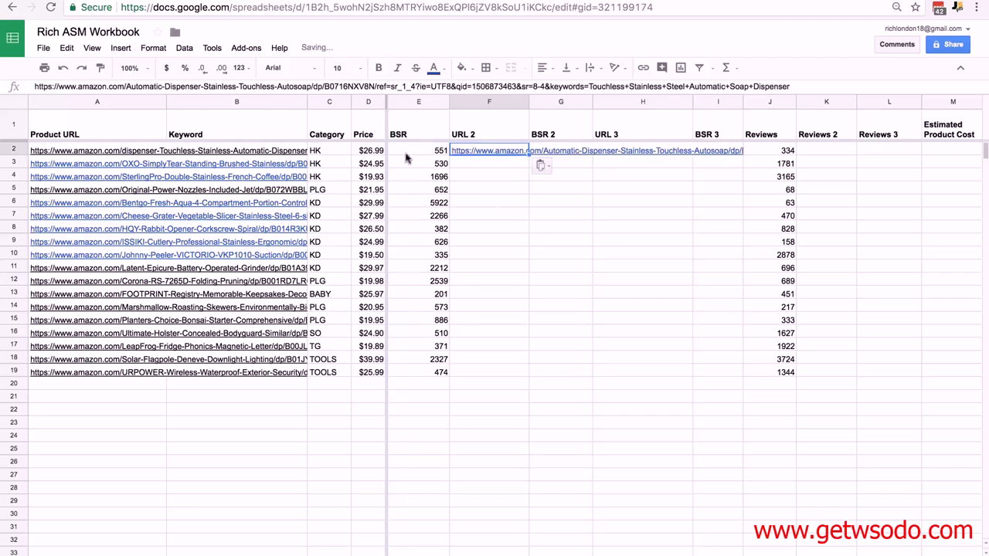
Trim the URL 2 link in row 2 by removing the search-reference text after the product ID B0716NXV8N.
click(377, 86)
key(shift+Home)
shift+click(823, 86)
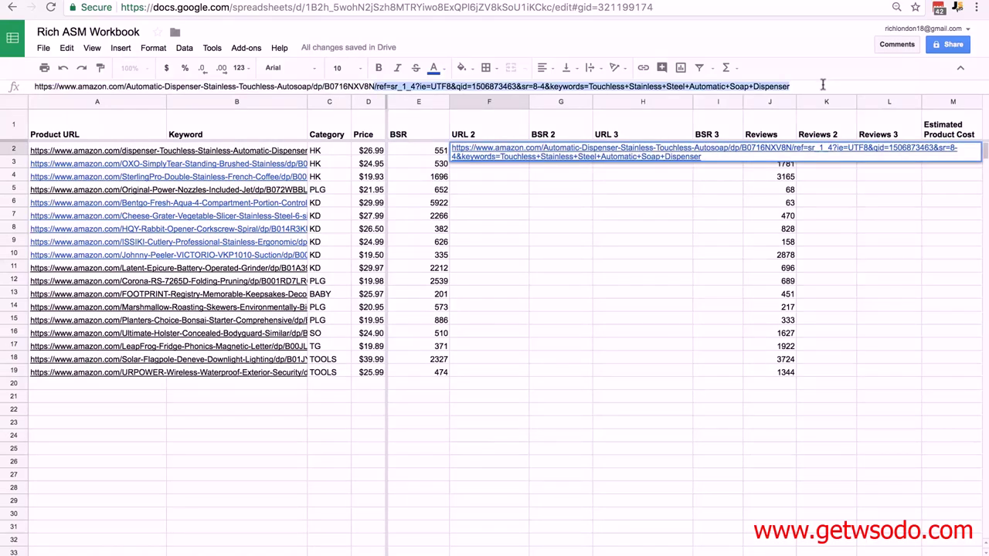
key(BackSpace)
key(Tab)
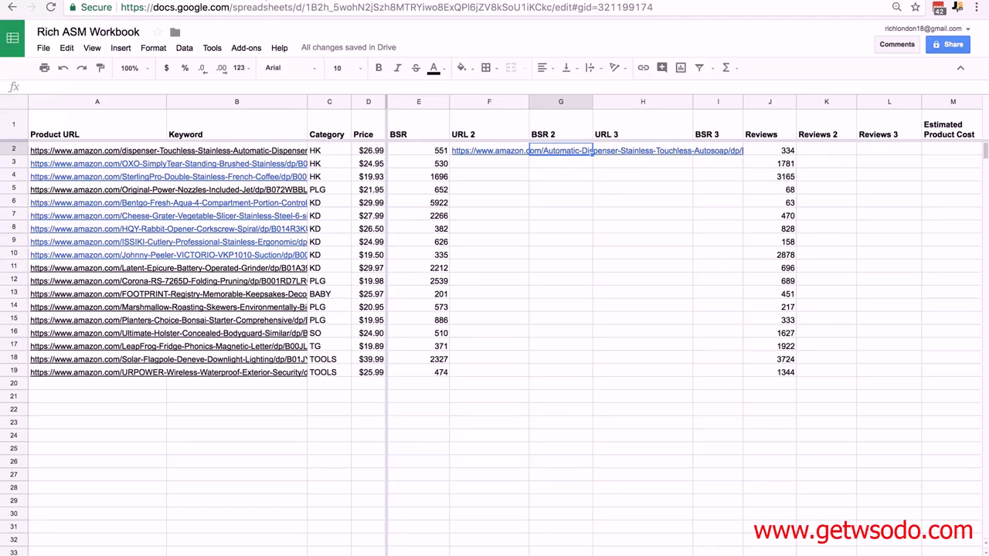
Look up the CHUNNUO dispenser's rank and reviews in Jungle Scout, and enter 2872 for BSR 2 and 328 for Reviews 2 in row 2.
key(ctrl+Tab)
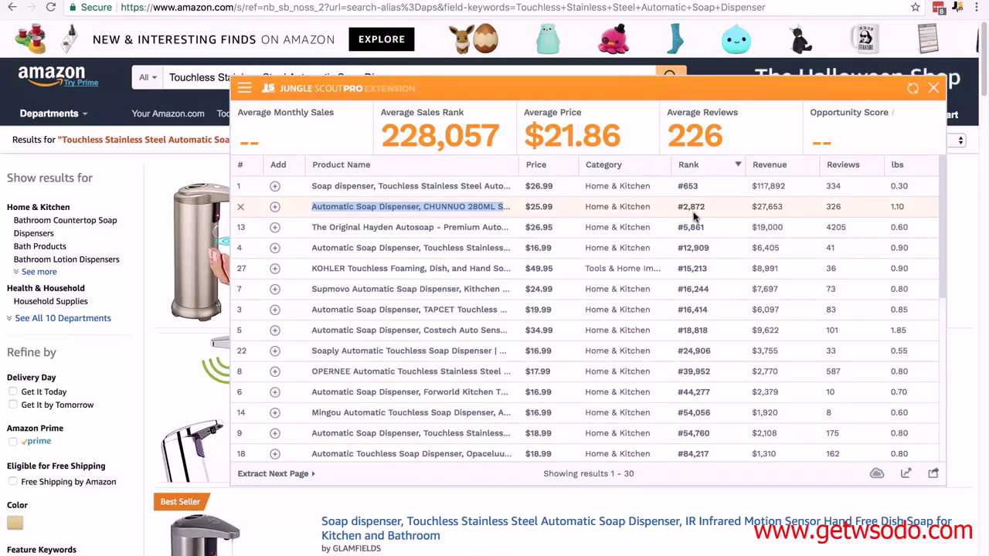
key(ctrl+shift+Tab)
text(328)
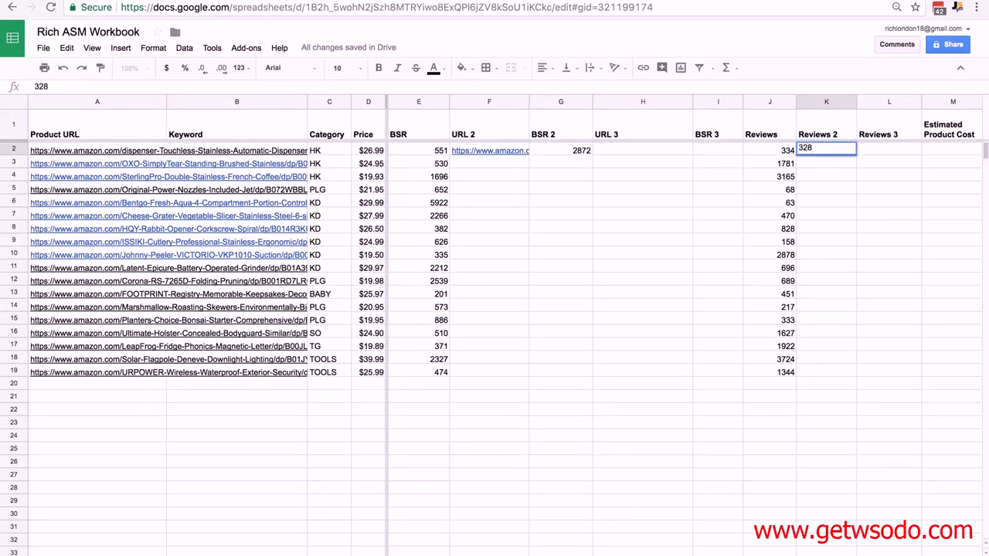
Copy the Original Hayden Autosoap dispenser's link address and paste it into the URL 3 cell of row 2 in the spreadsheet.
key(ctrl+Tab)
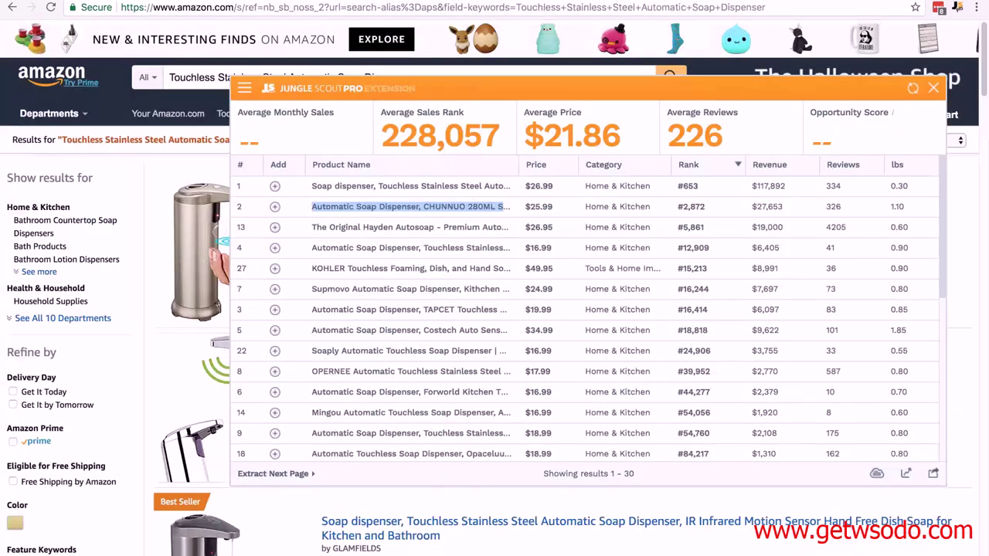
right_click(384, 229)
click(409, 289)
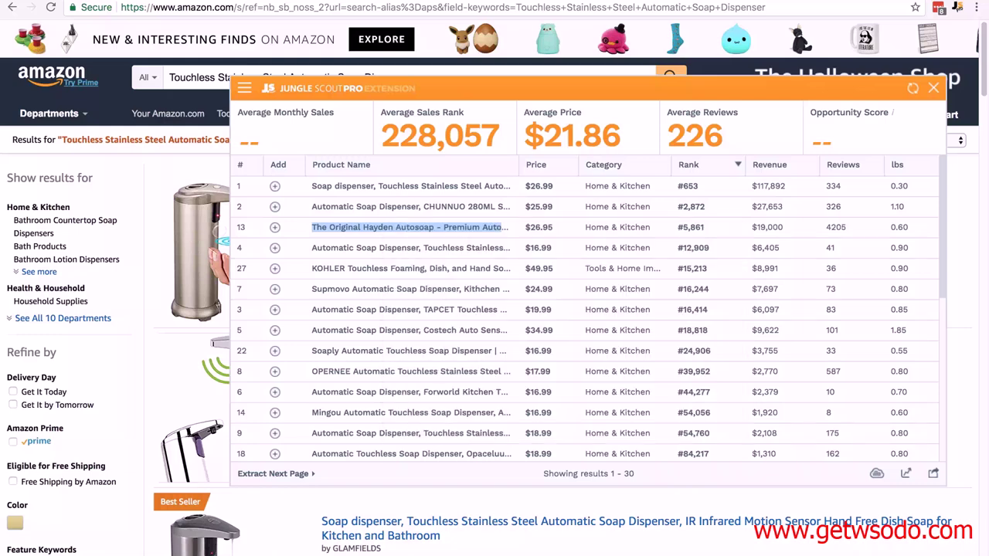
key(ctrl+shift+Tab)
click(606, 151)
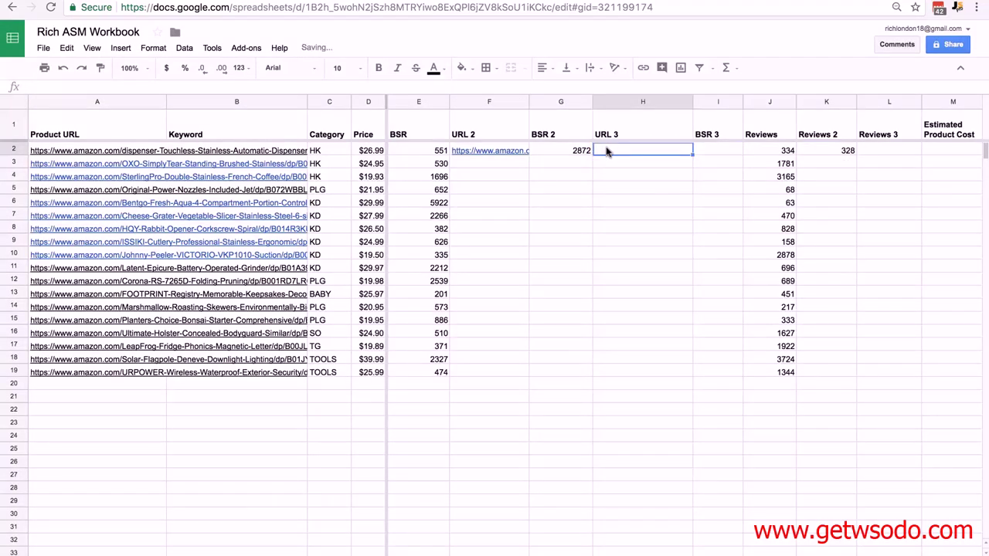
key(ctrl+v)
Trim the URL 3 link in row 2 by removing the search-reference text after the product ID B01B1W26CU.
drag(371, 87, 831, 88)
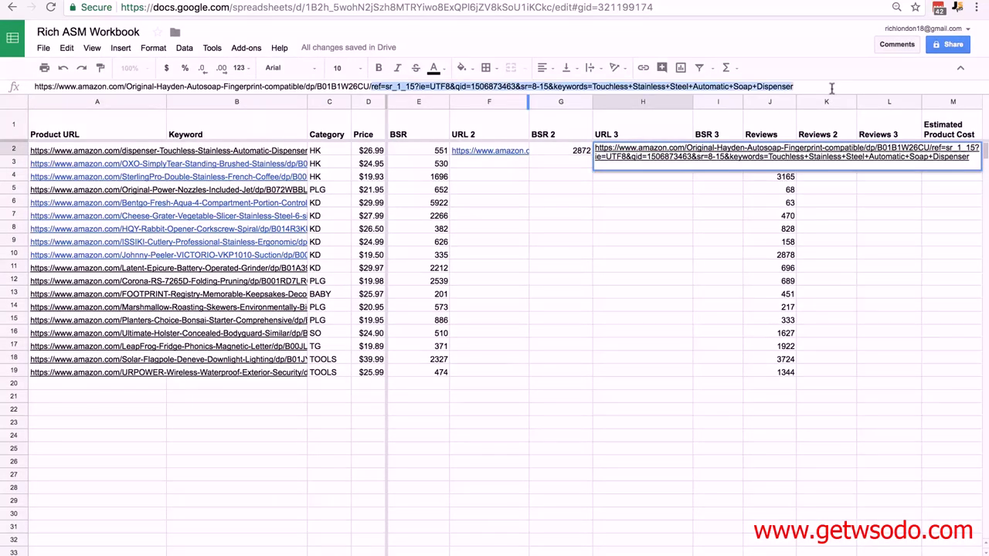
key(BackSpace)
click(641, 253)
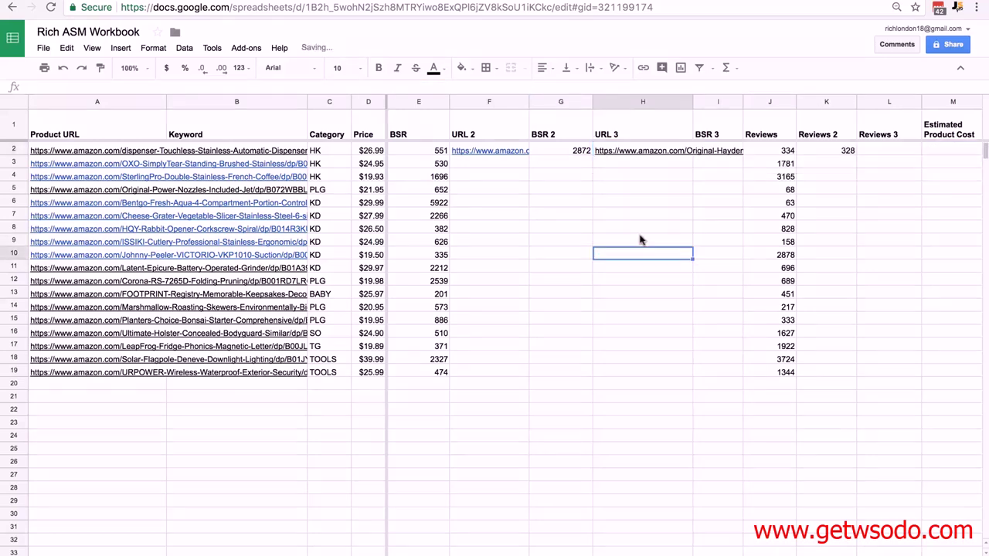
Look up the Hayden dispenser's rank and reviews in Jungle Scout, and enter 5861 for BSR 3 and 4205 for Reviews 3 in row 2.
key(ctrl+shift+Tab)
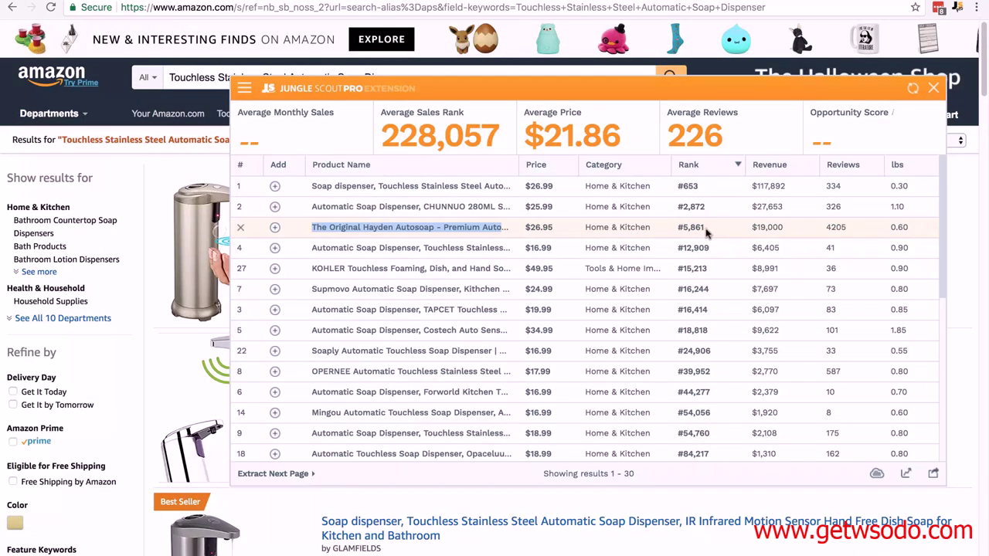
key(ctrl+Tab)
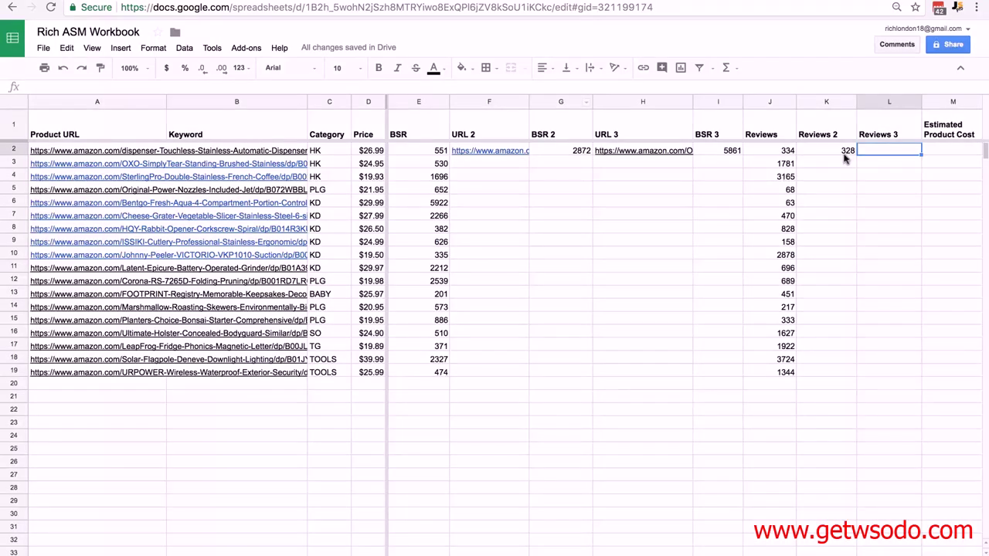
text(4205)
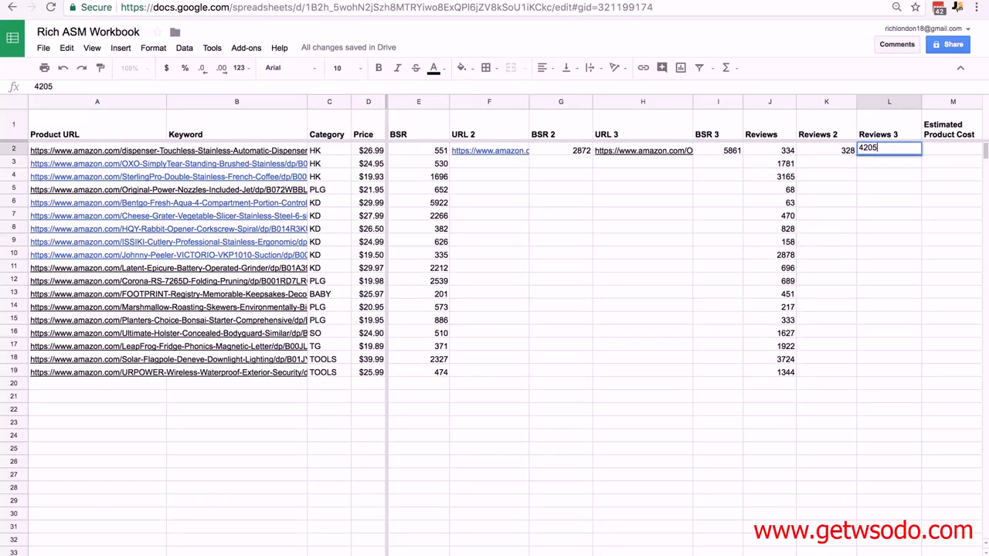
key(Return)
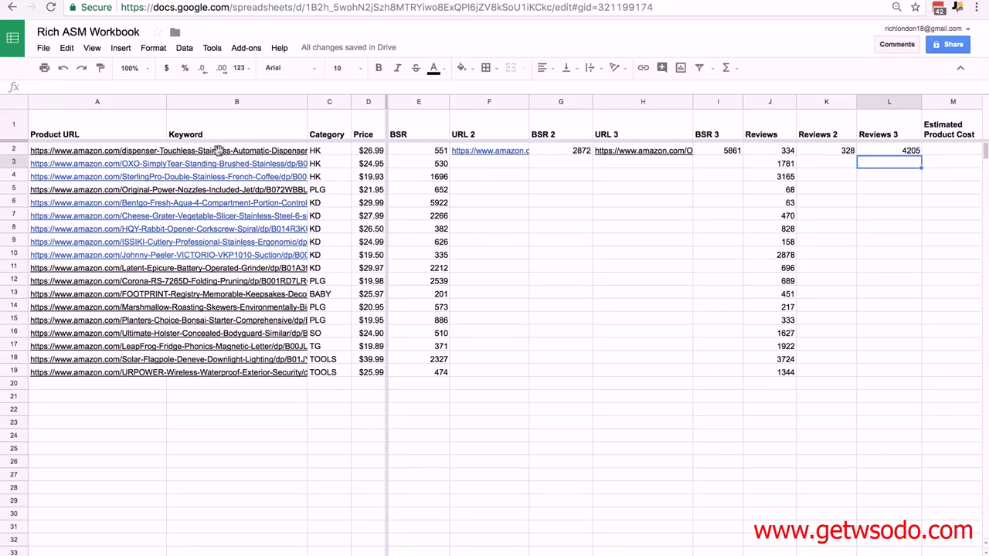
Open the OXO paper towel holder from row 3, copy "Stainless Steel" from its title, and set the search category to All Departments.
click(96, 164)
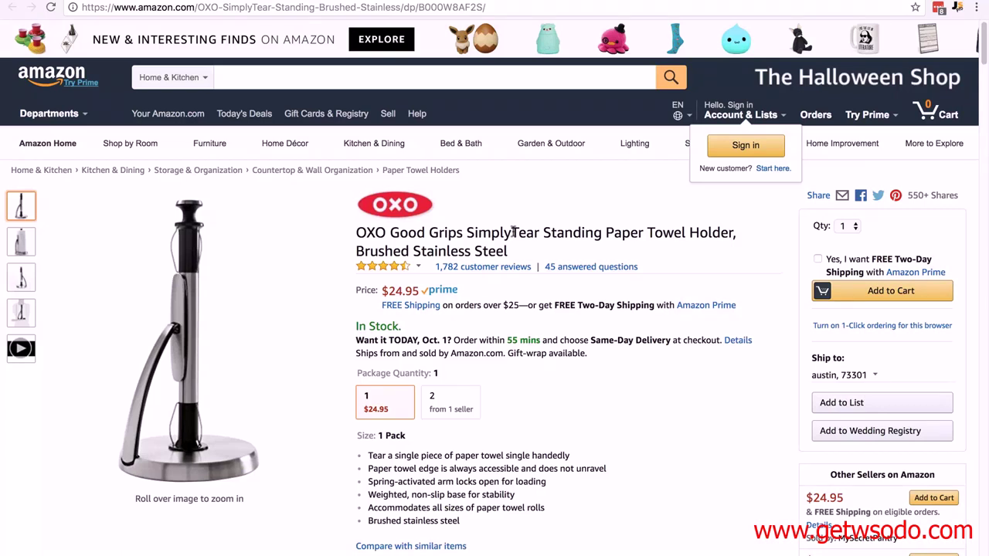
drag(412, 251, 508, 252)
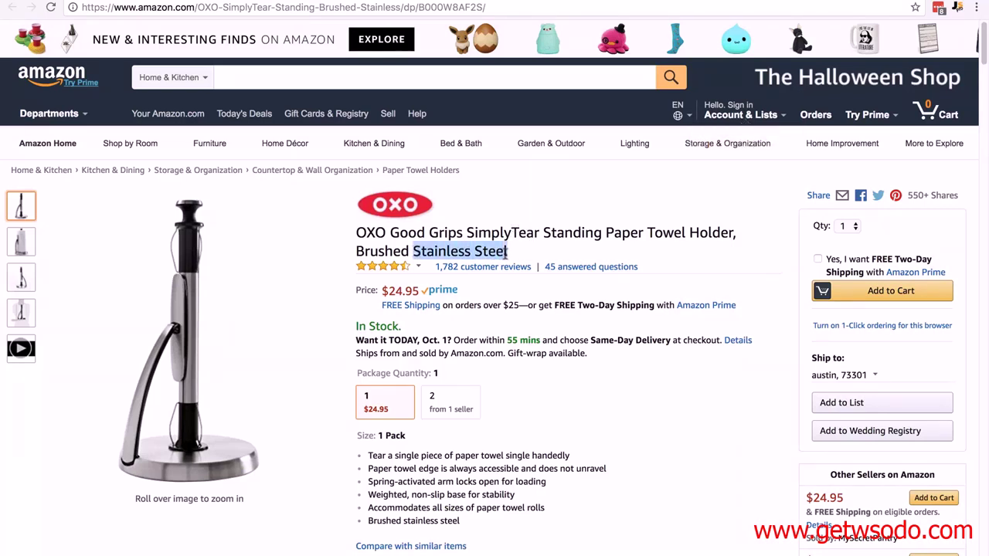
click(173, 77)
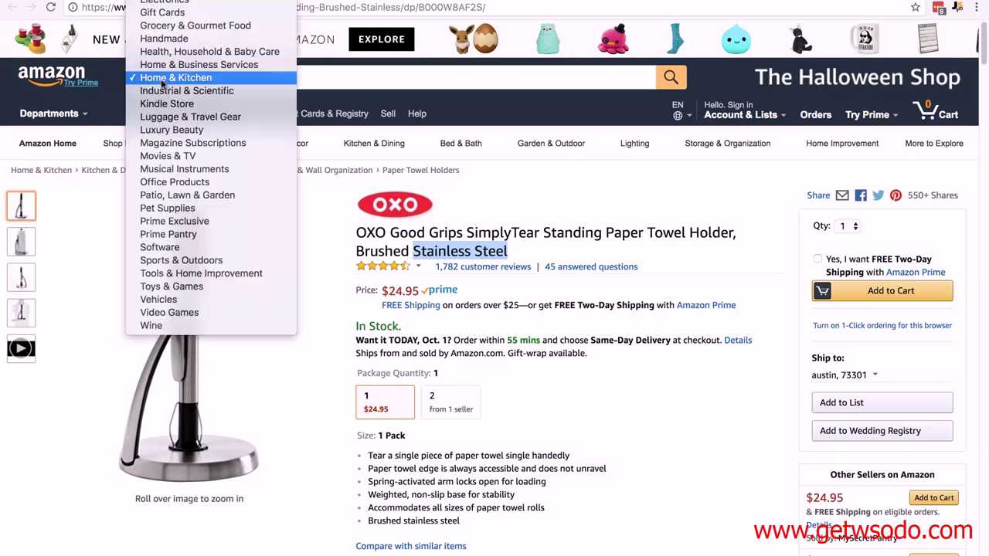
scroll(173, 77, up, 8)
click(177, 3)
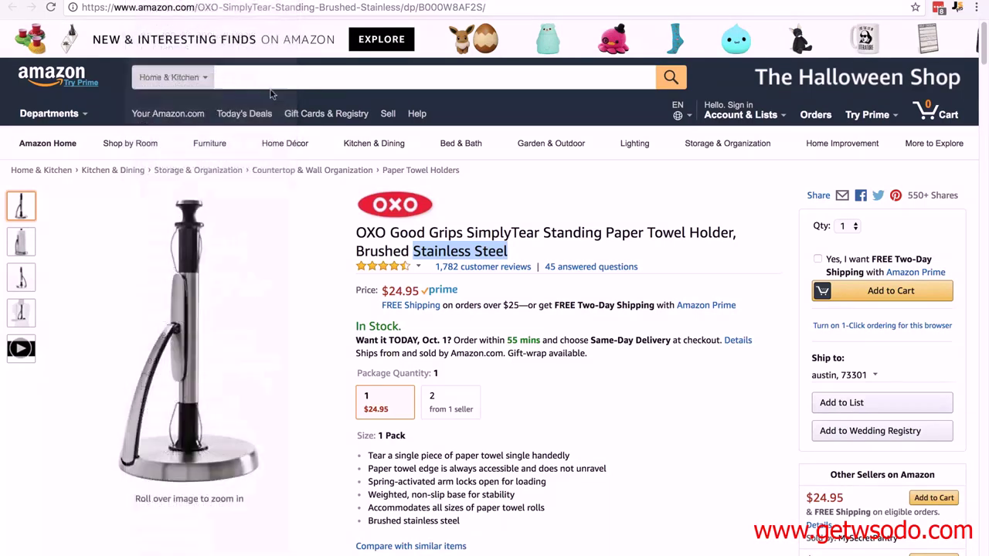
Search Amazon for "stainless steel standing paper towel holder", building the phrase from the OXO product title.
click(268, 77)
key(super+v)
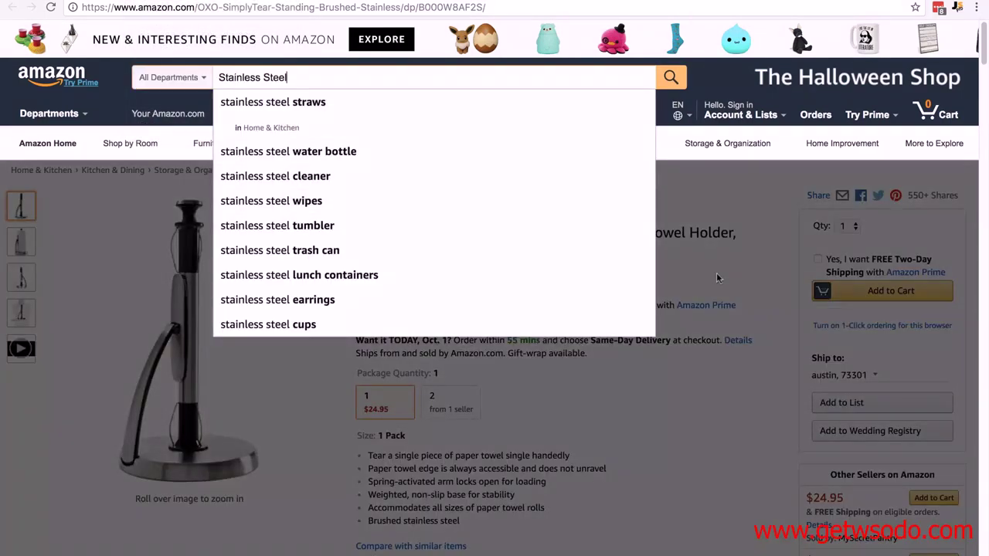
click(303, 80)
key(super+v)
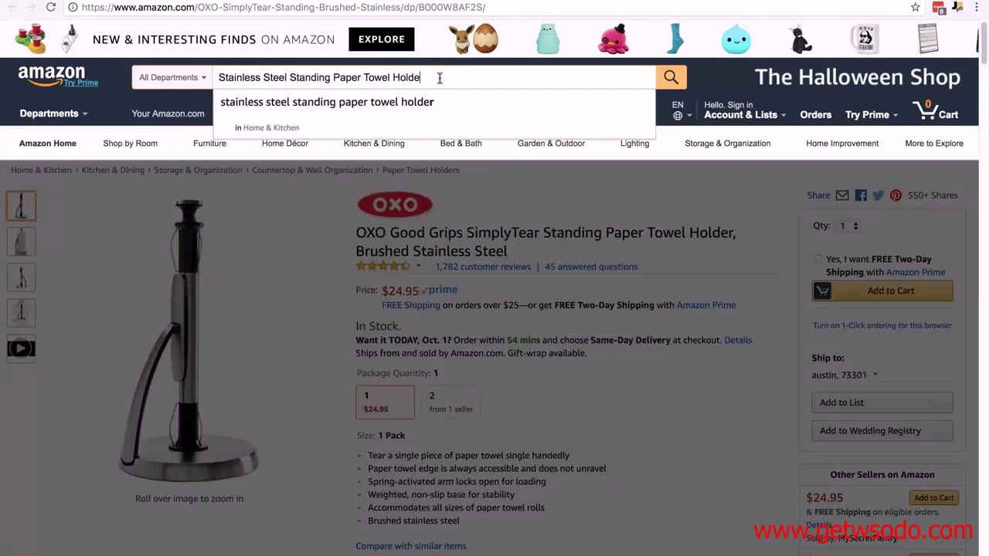
click(336, 112)
Run Jungle Scout on the stainless steel paper towel holder results, extract the next page of products, and sort the list by rank.
scroll(584, 302, down, 3)
scroll(585, 302, down, 7)
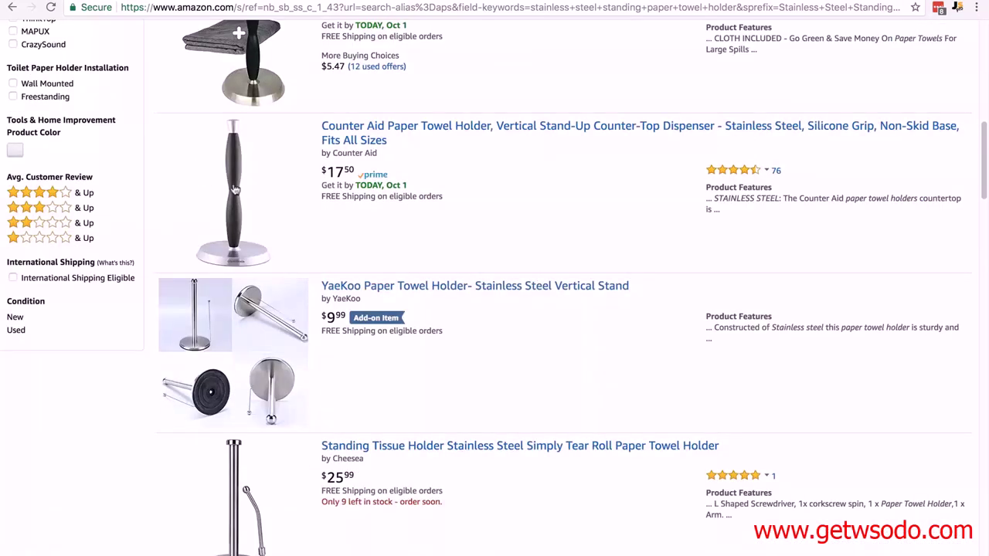
scroll(561, 175, down, 1)
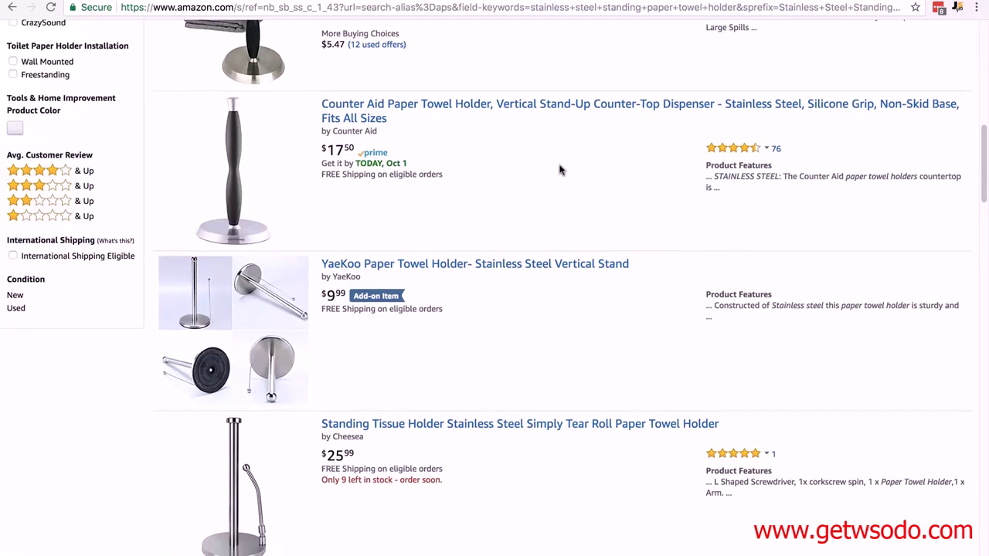
scroll(561, 170, up, 10)
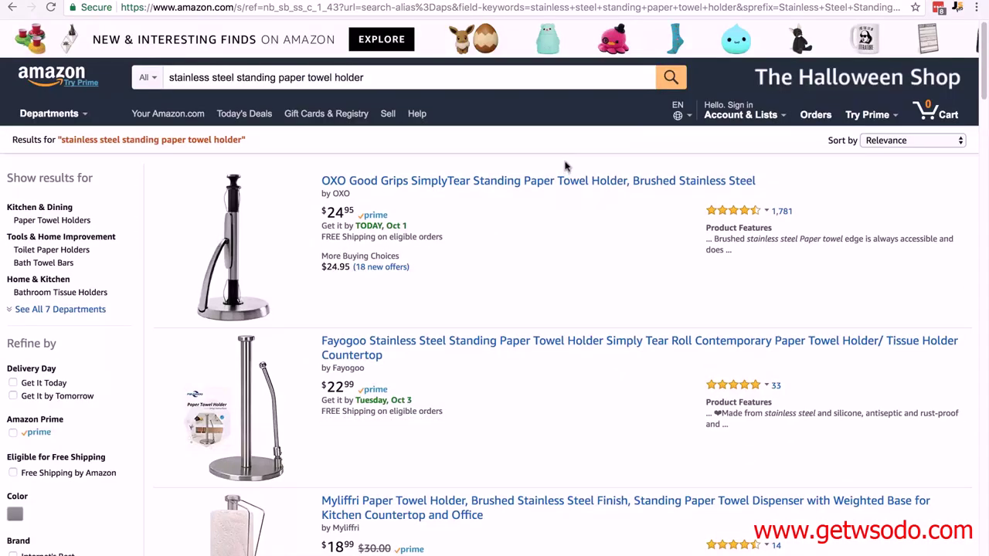
click(957, 9)
click(259, 475)
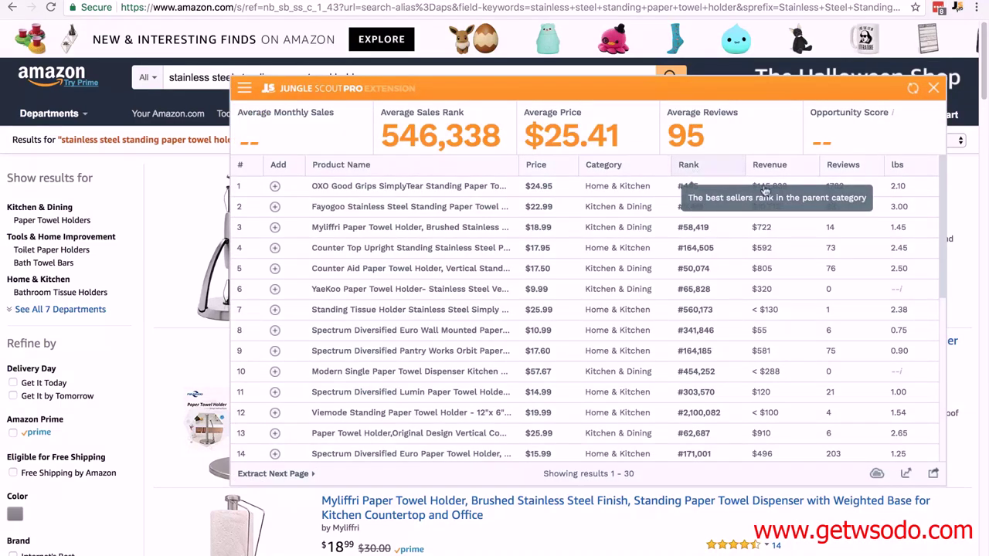
click(688, 168)
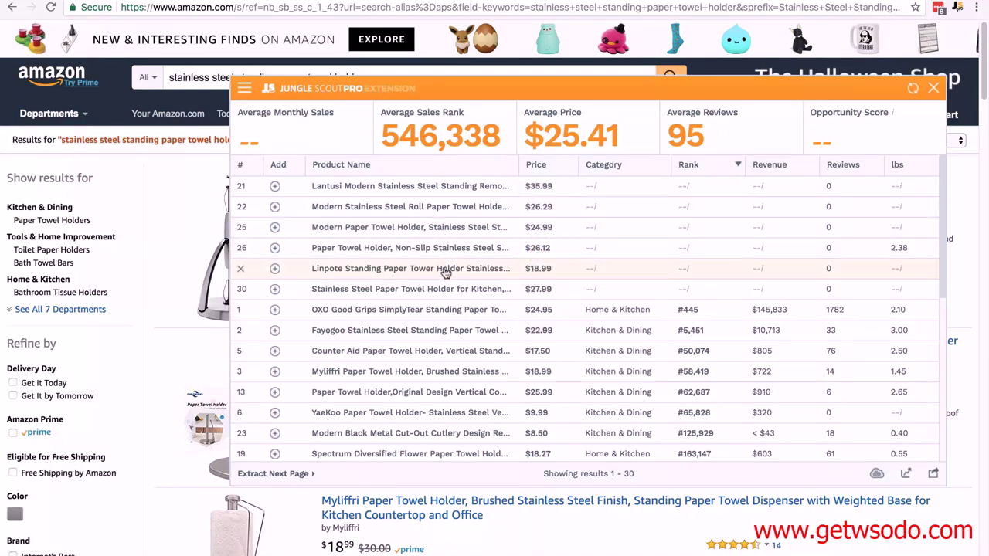
Examine the ranks of the stainless steel paper towel holders below the OXO product, and close the Jungle Scout list.
scroll(438, 266, down, 5)
scroll(435, 269, up, 5)
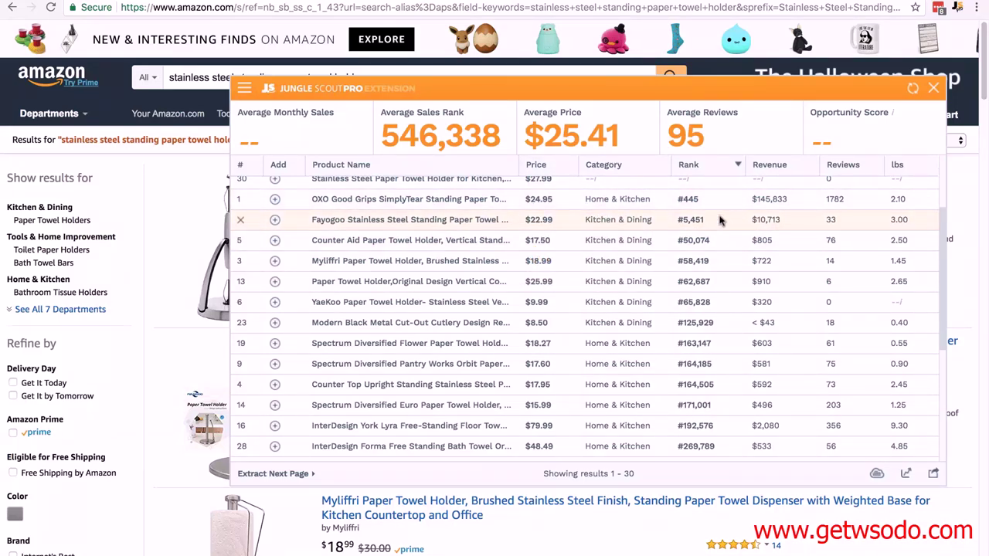
scroll(718, 223, up, 5)
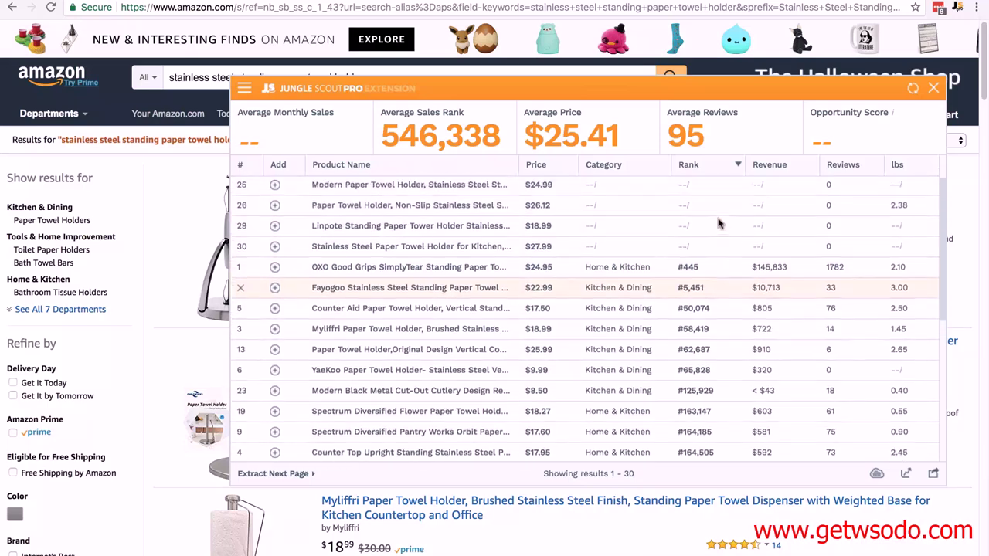
scroll(718, 222, down, 3)
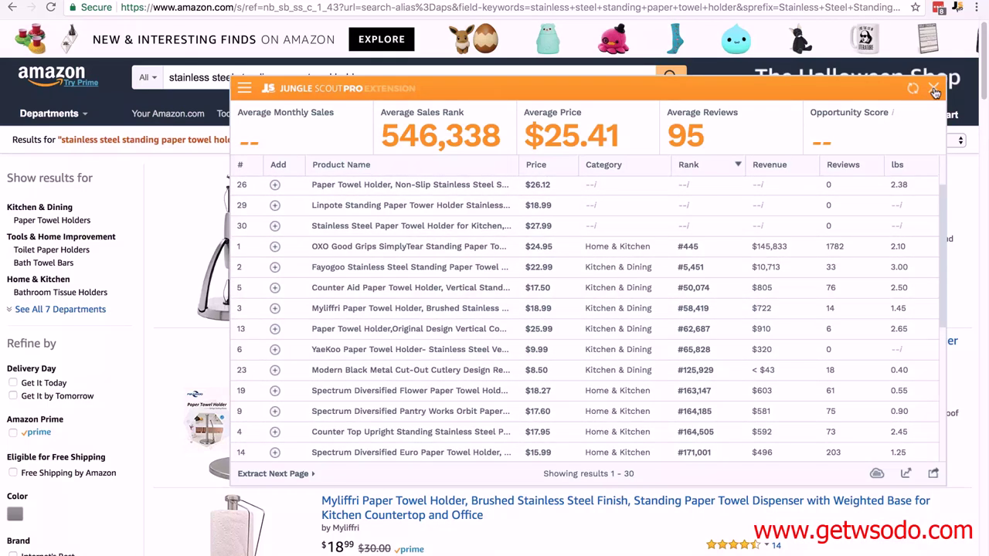
click(934, 90)
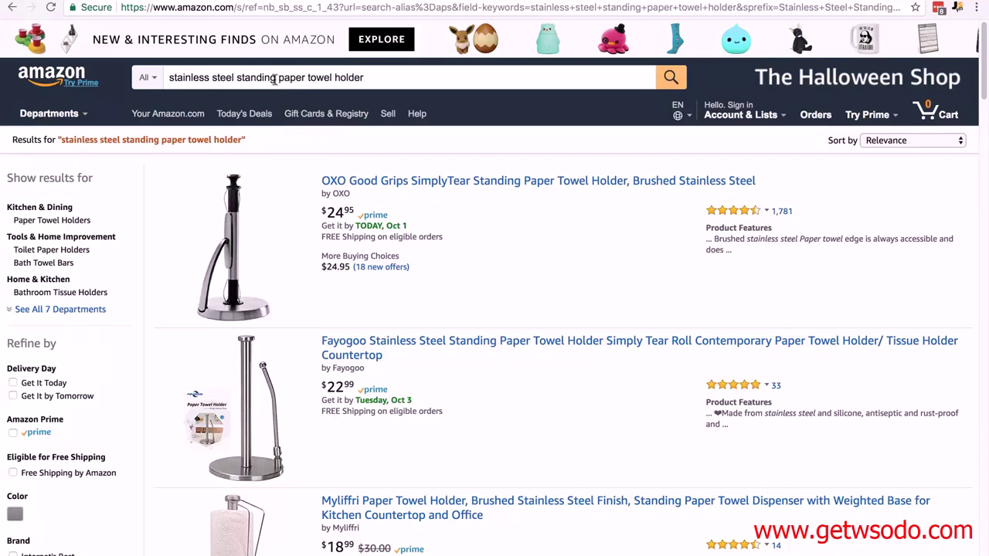
Remove "stainless steel" from the search phrase and search Amazon for "standing paper towel holder".
drag(236, 77, 168, 77)
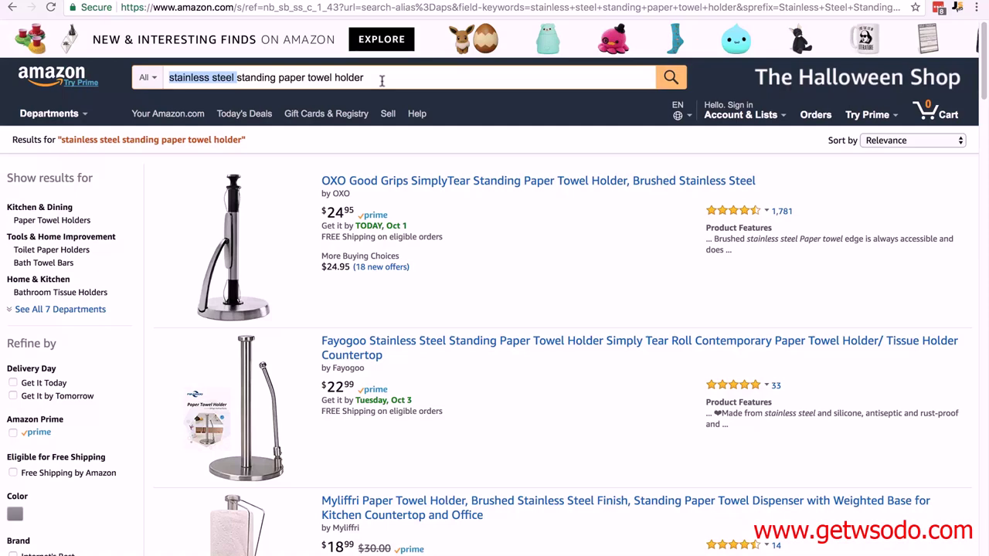
key(BackSpace)
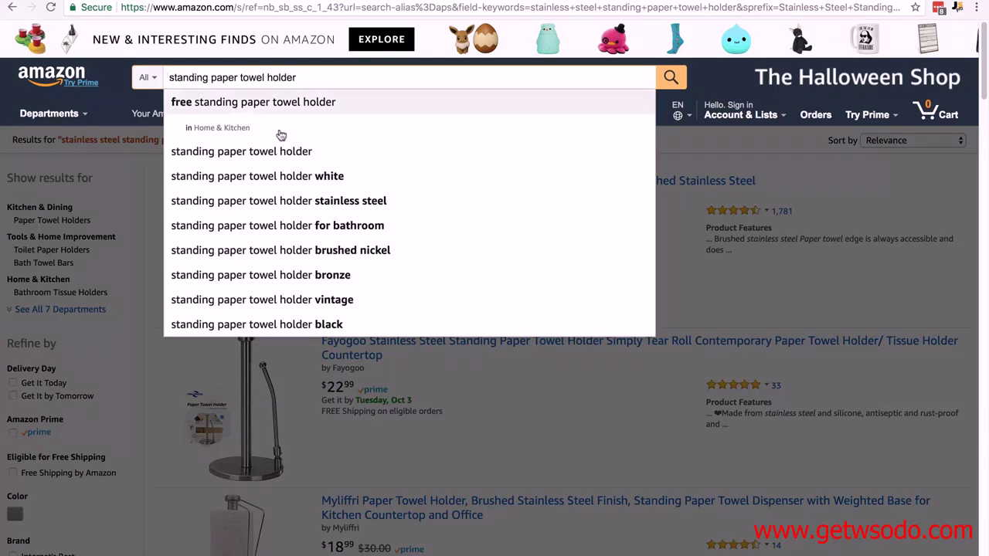
click(282, 200)
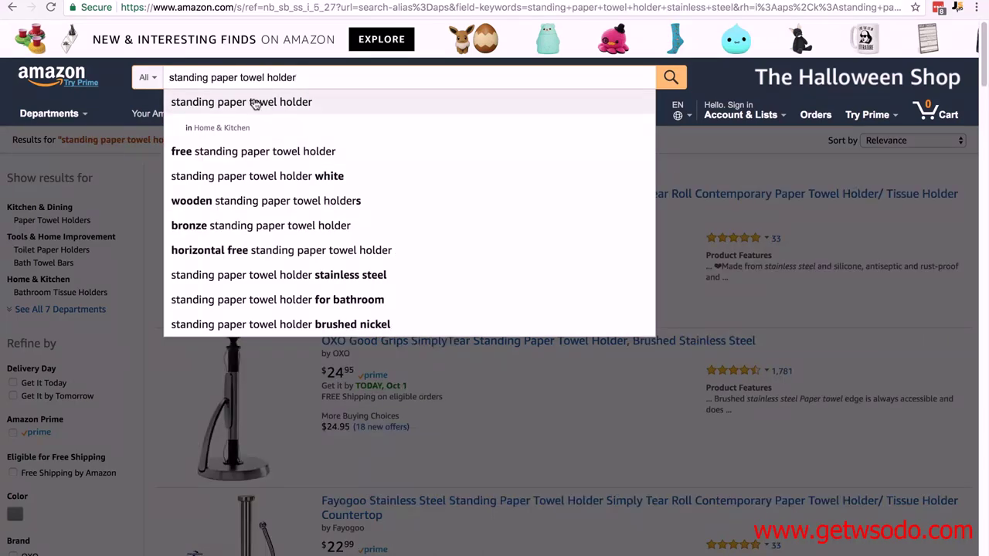
click(255, 104)
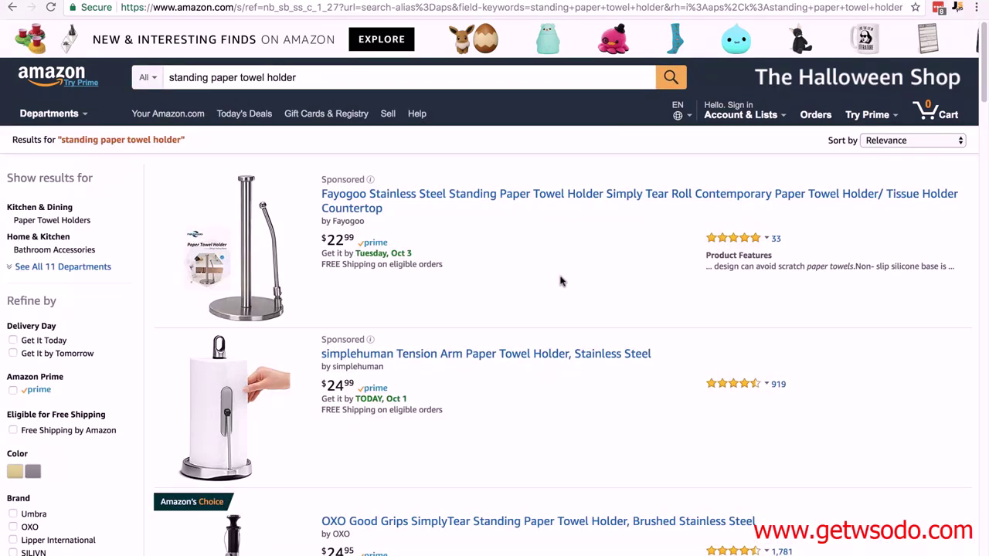
Run Jungle Scout on the standing paper towel holder results and sort the products by rank.
click(957, 9)
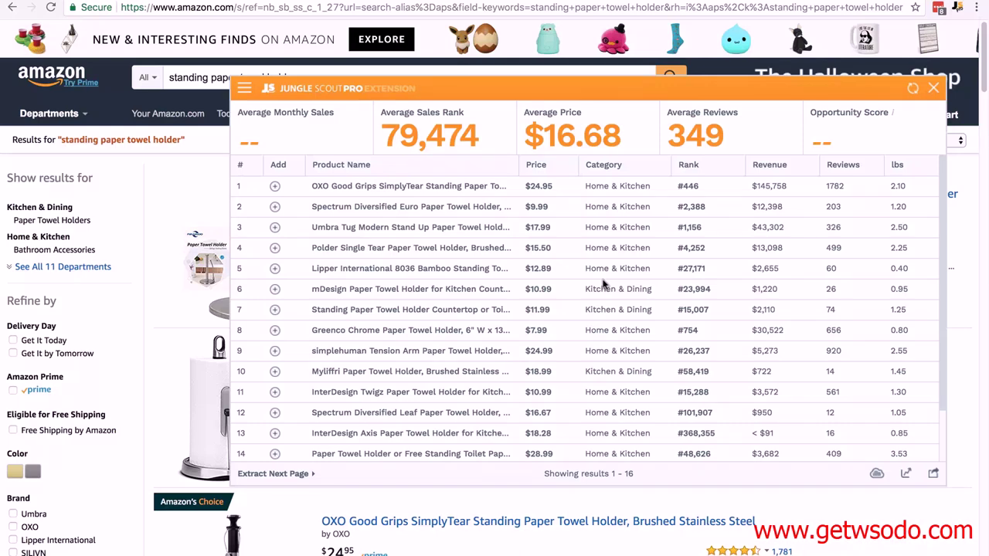
click(687, 165)
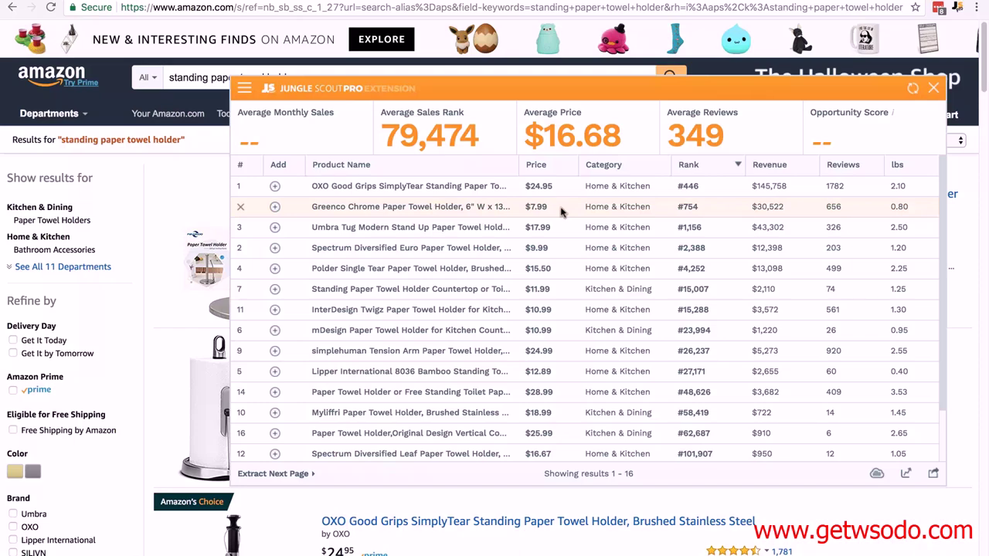
Preview the top-ranked competitors and remove the Greenco Chrome and Spectrum Diversified Euro holders from the Jungle Scout list.
click(412, 211)
mouse_move(462, 232)
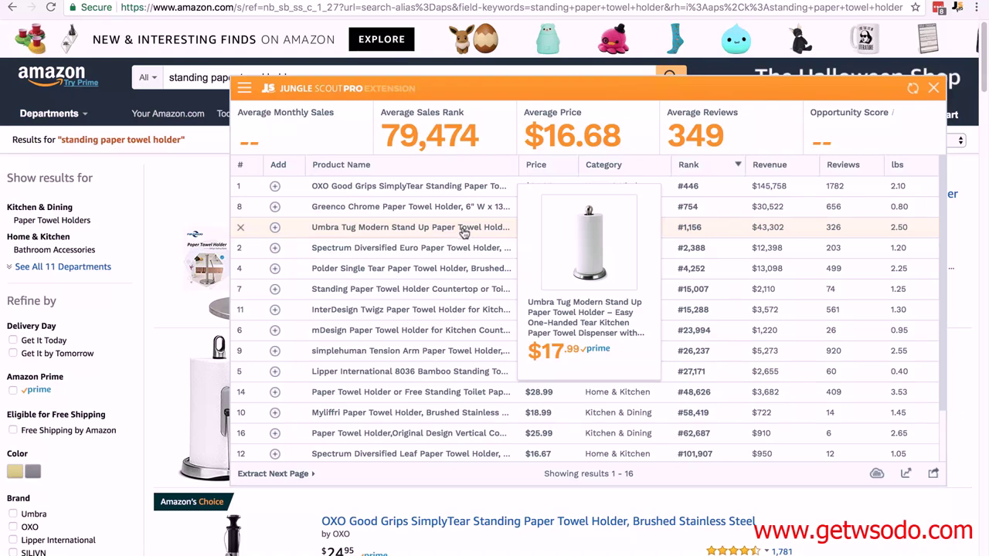
mouse_move(446, 247)
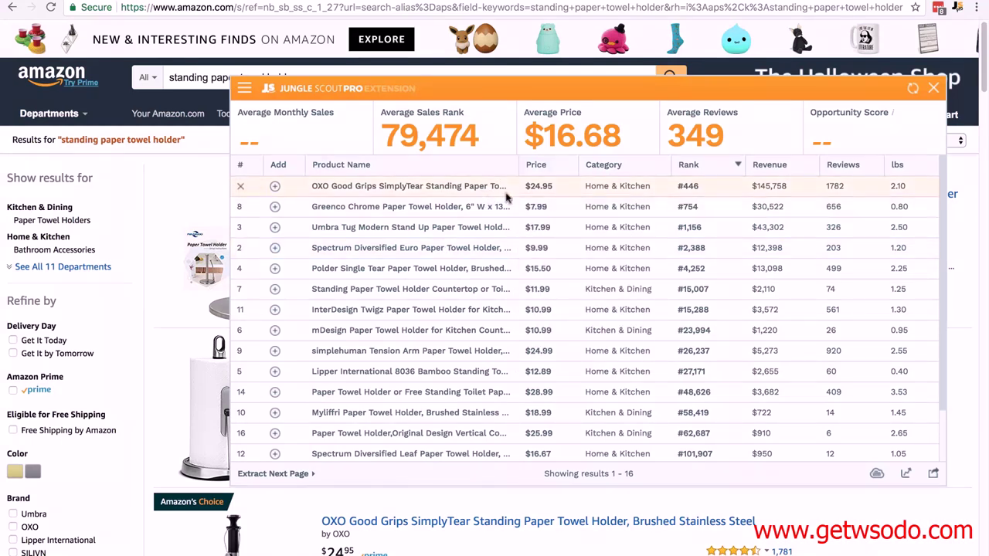
mouse_move(445, 210)
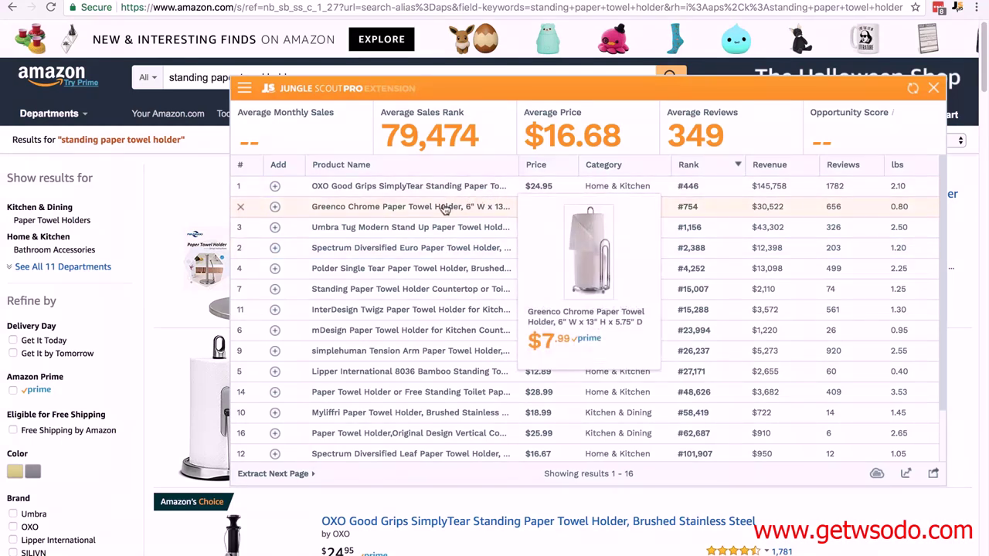
click(241, 208)
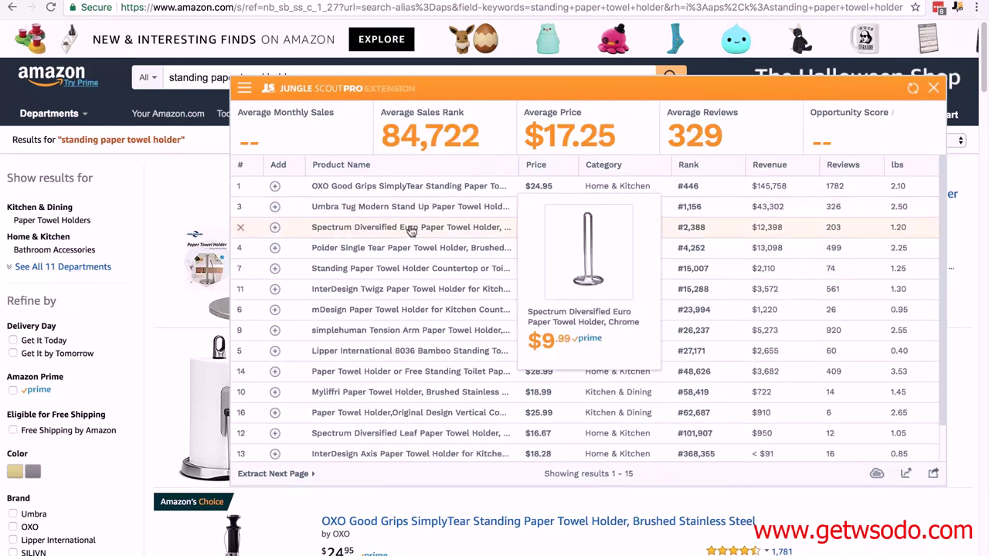
click(241, 227)
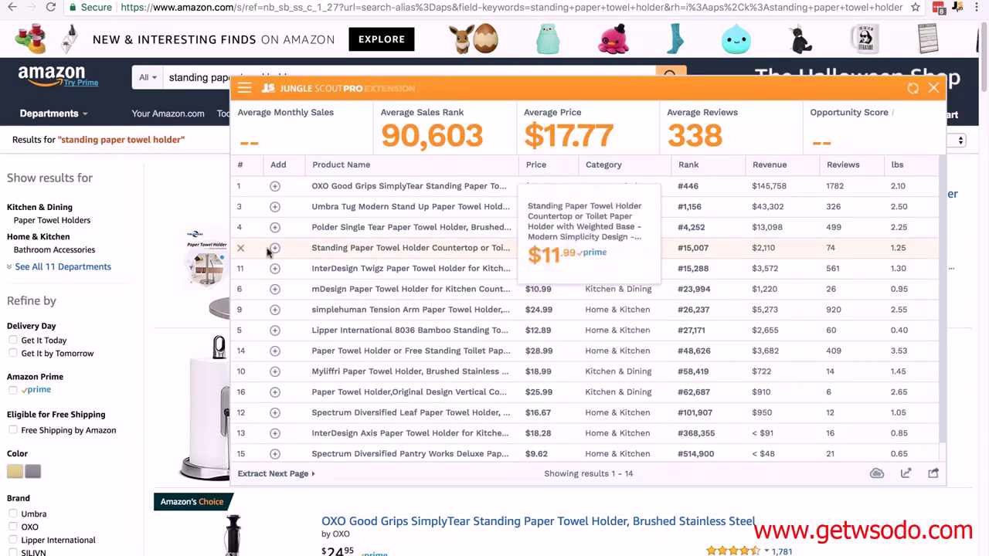
Remove the weighted-base countertop, InterDesign Twigz, mDesign, Lipper bamboo, $28.99 free-standing and Original Design Vertical holders from the Jungle Scout list.
click(241, 248)
click(240, 248)
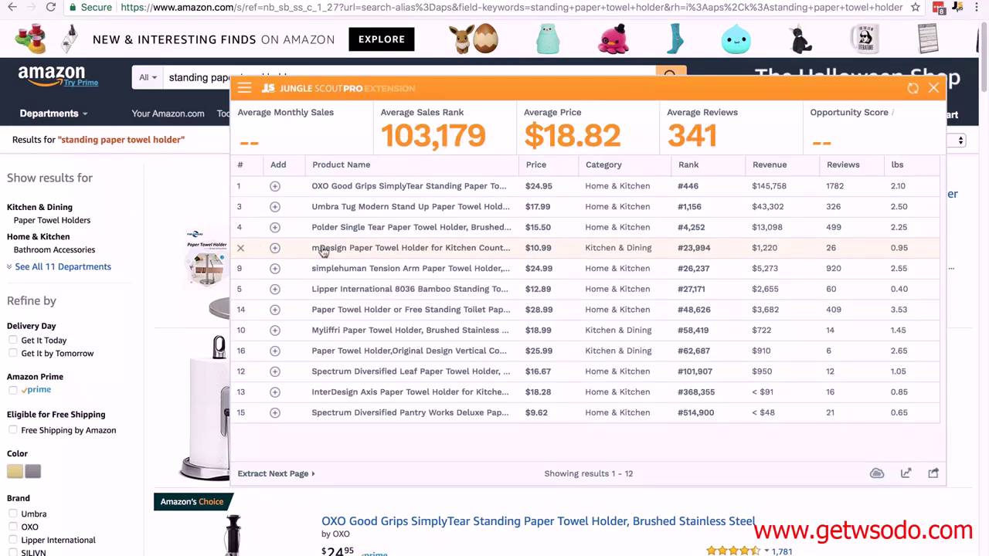
click(240, 248)
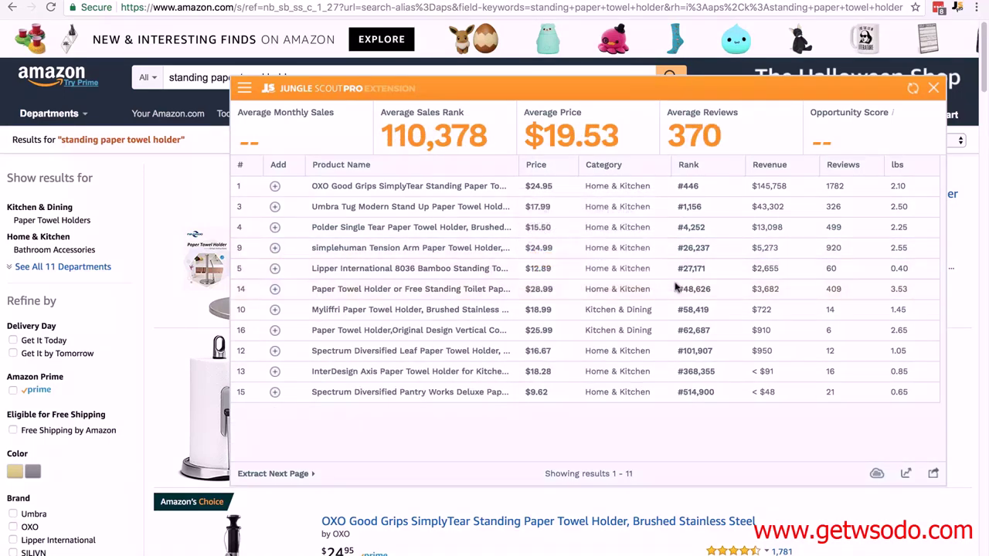
click(241, 269)
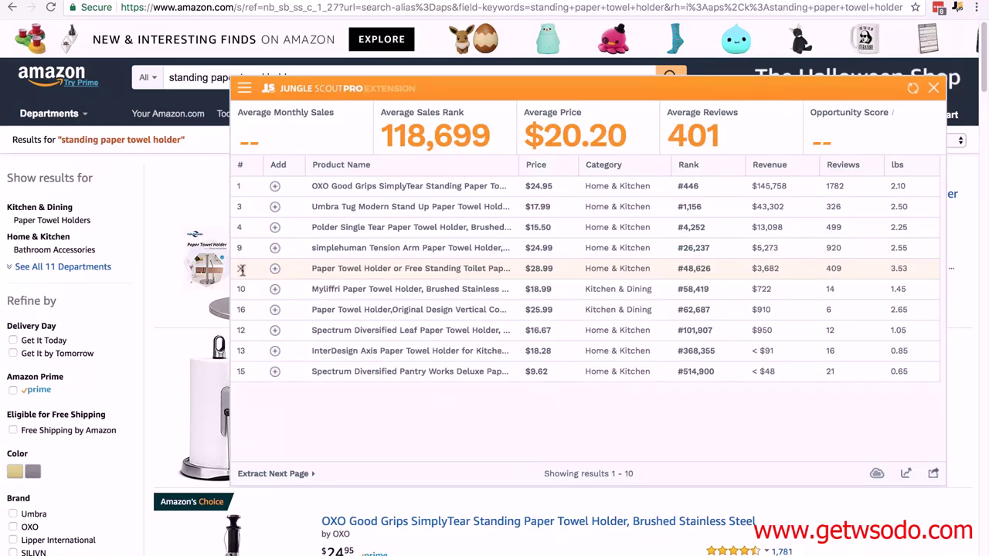
click(241, 269)
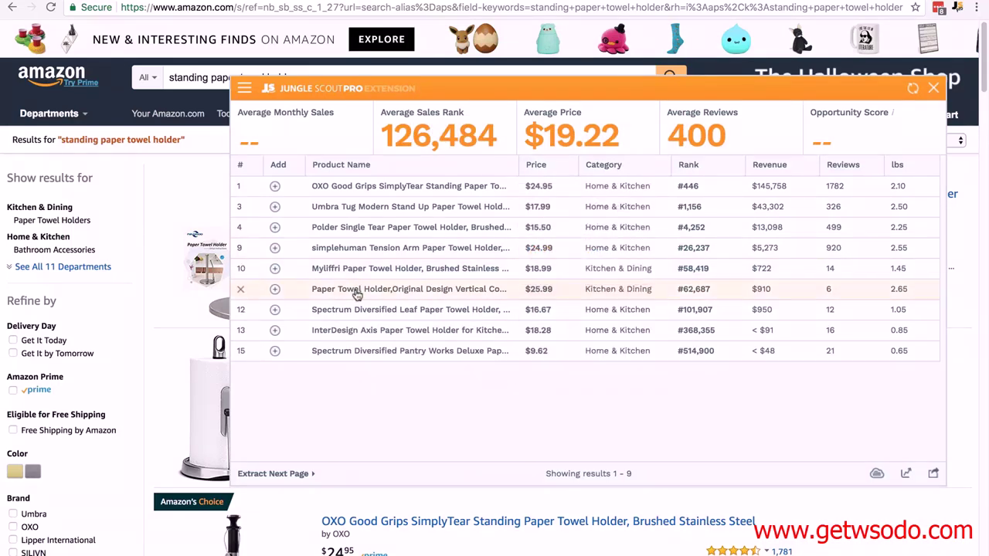
click(241, 290)
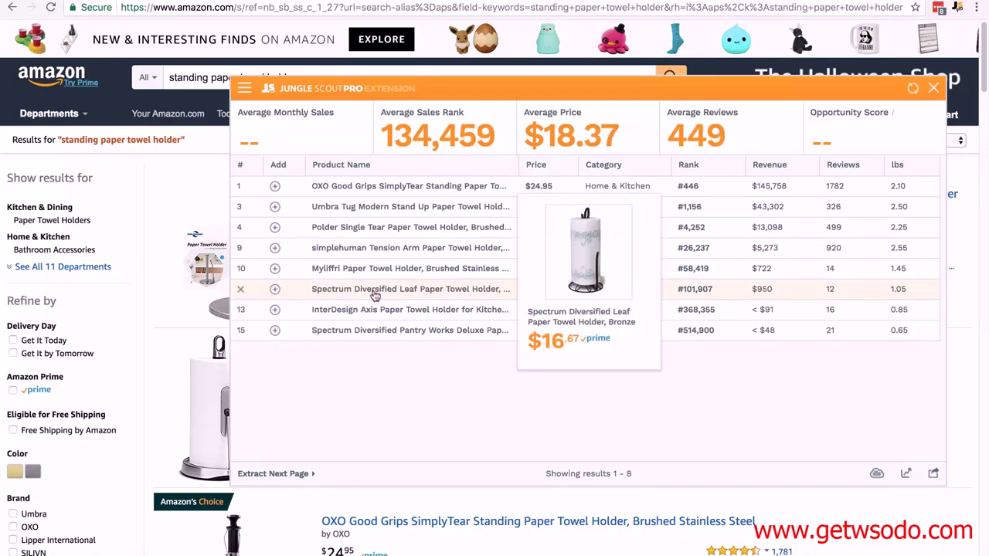
Preview and remove the Spectrum Diversified Leaf, InterDesign Axis and Spectrum Diversified Pantry Works holders from the Jungle Scout list.
click(375, 291)
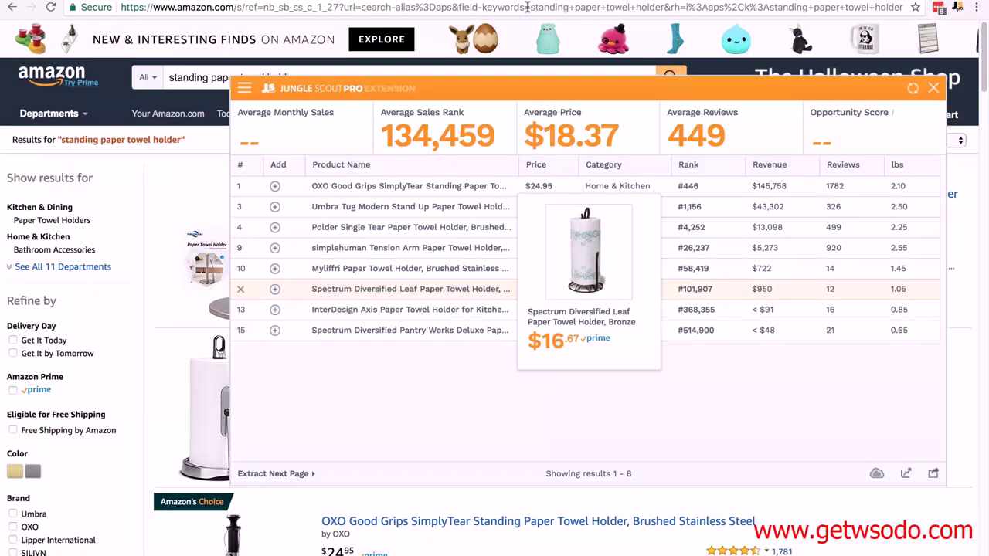
click(241, 289)
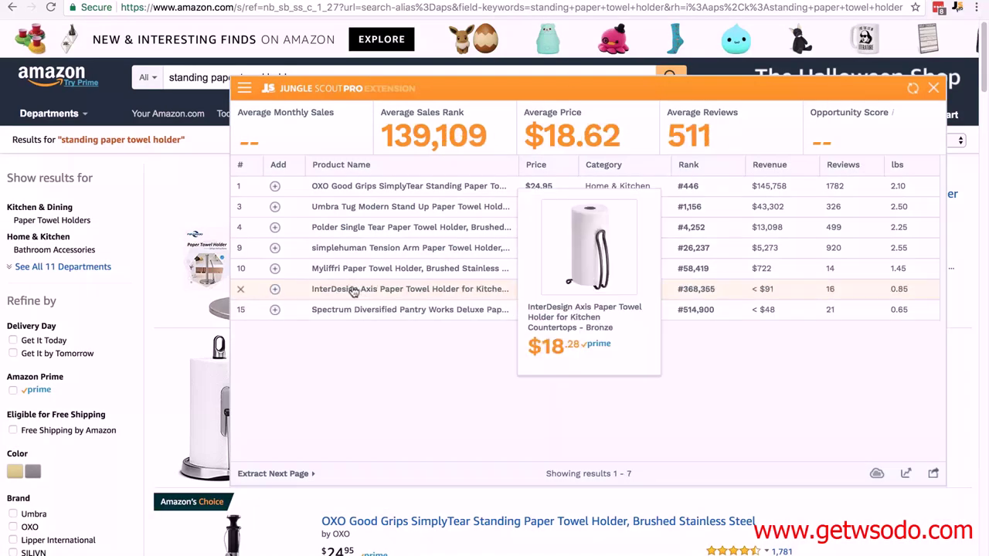
click(241, 289)
mouse_move(375, 296)
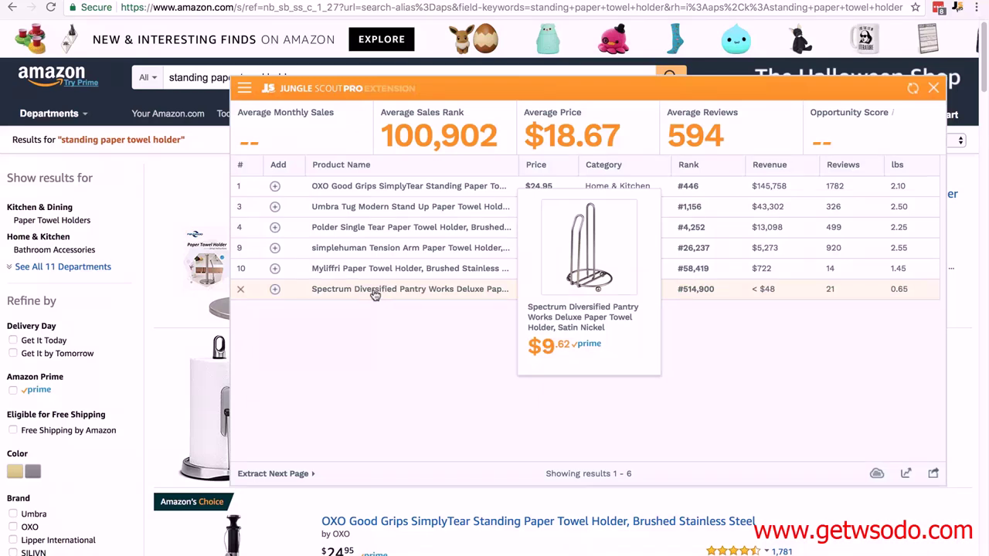
click(241, 291)
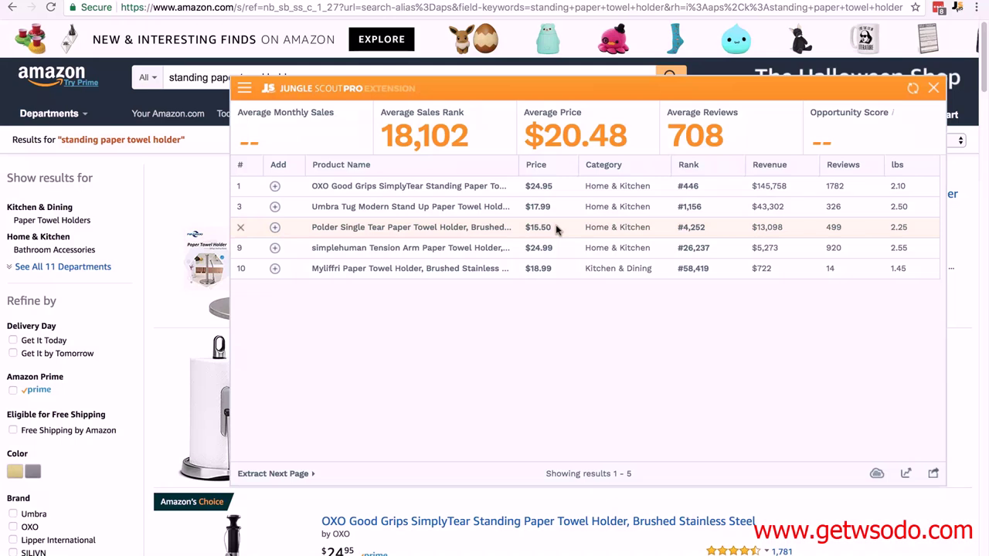
Record the Umbra Tug's URL, BSR 1156 and 326 reviews, and the Polder's URL, BSR 4252 and 499 reviews, in the OXO row.
right_click(393, 210)
click(444, 271)
key(ctrl+Tab)
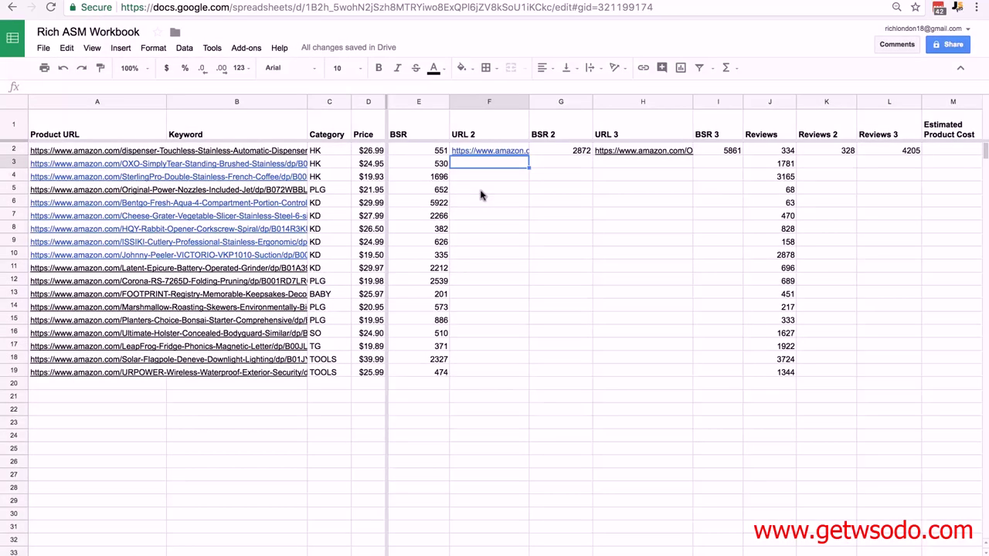
key(ctrl+shift+Tab)
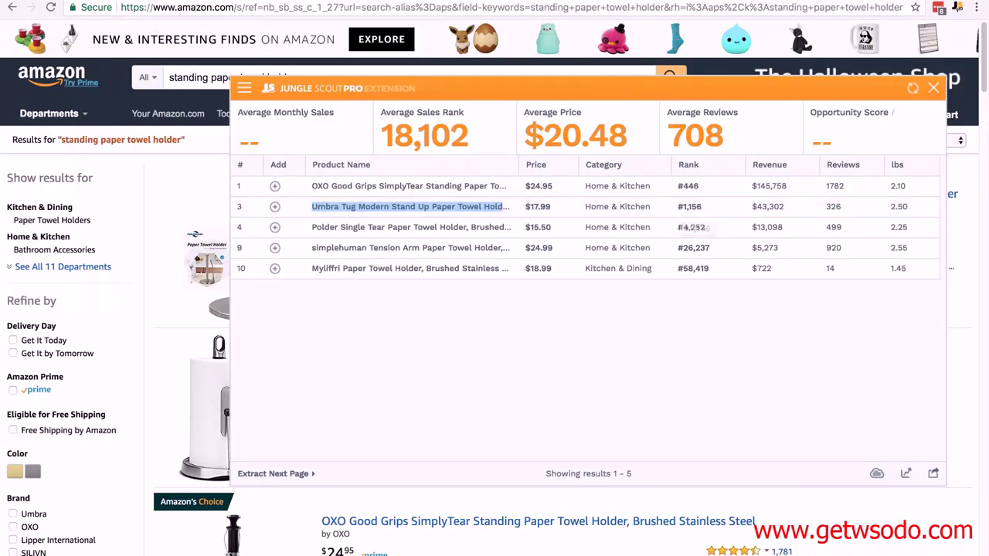
key(ctrl+Tab)
key(ctrl+v)
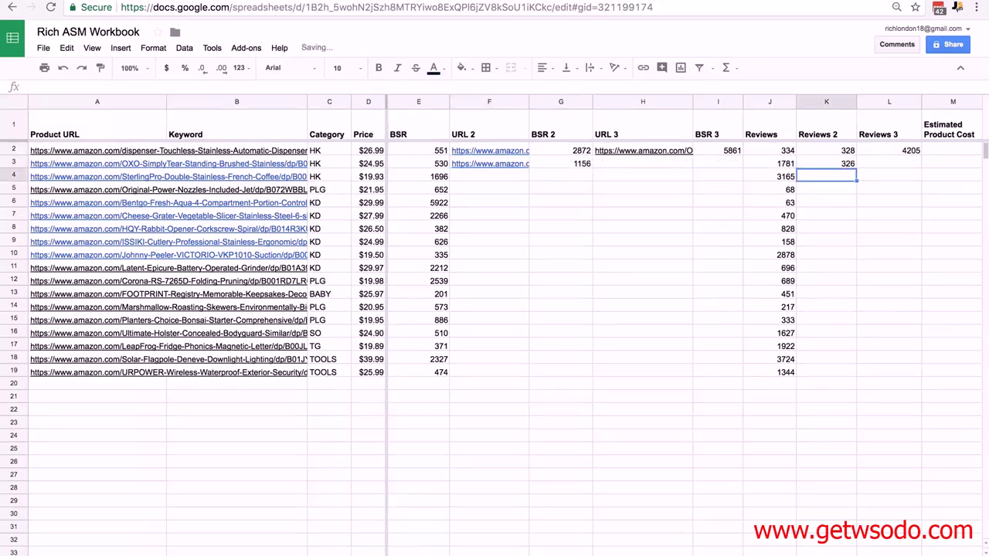
key(ctrl+shift+Tab)
mouse_move(381, 236)
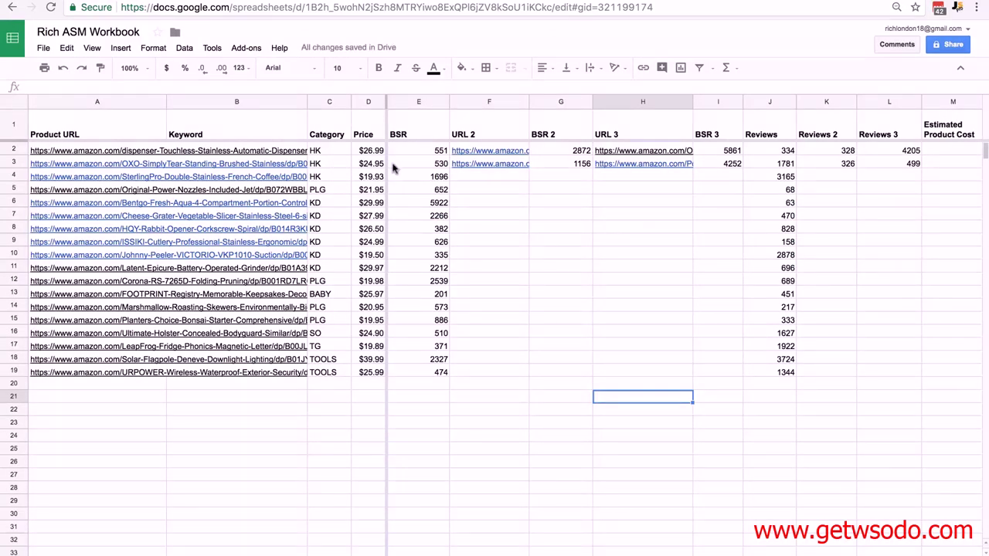
Change the text color of the whole OXO product row to orange.
click(14, 163)
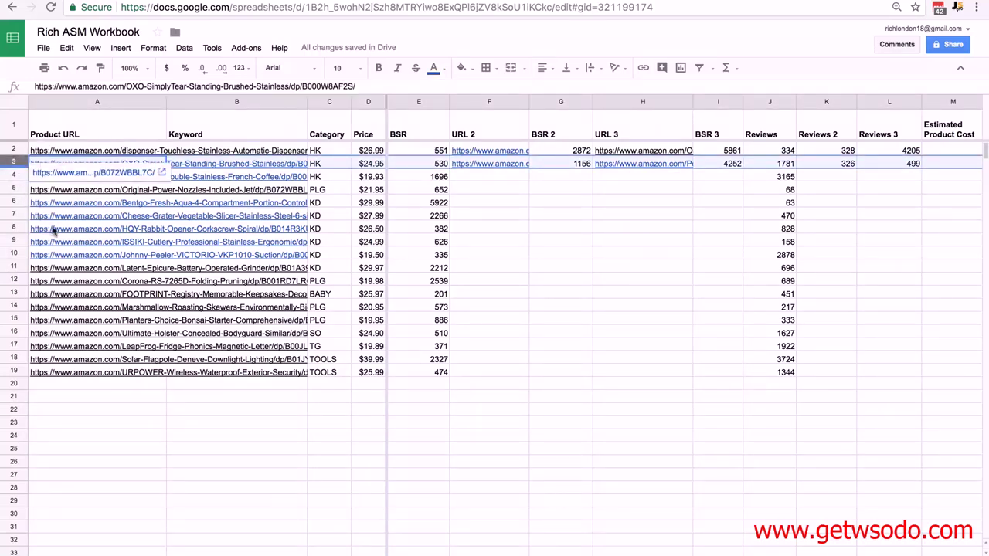
click(446, 73)
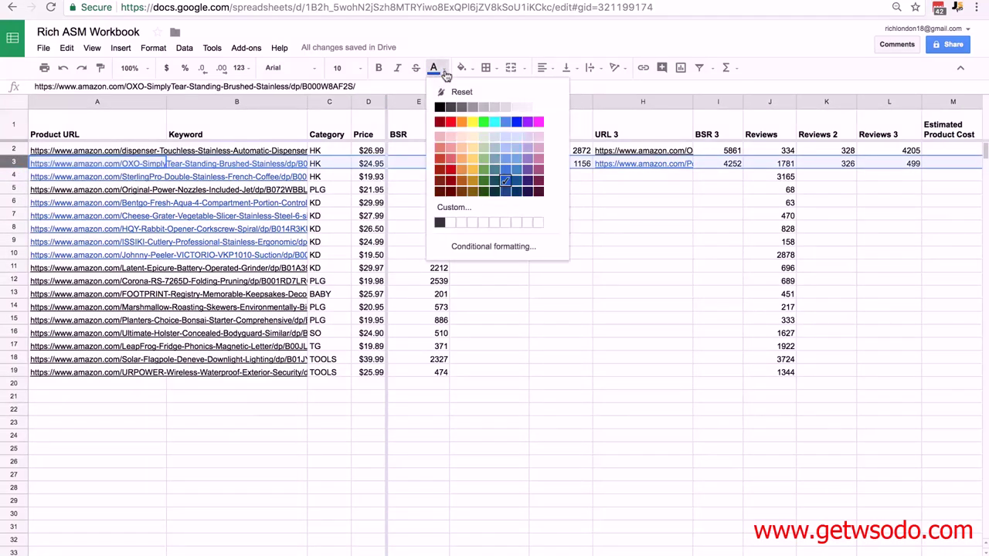
click(459, 122)
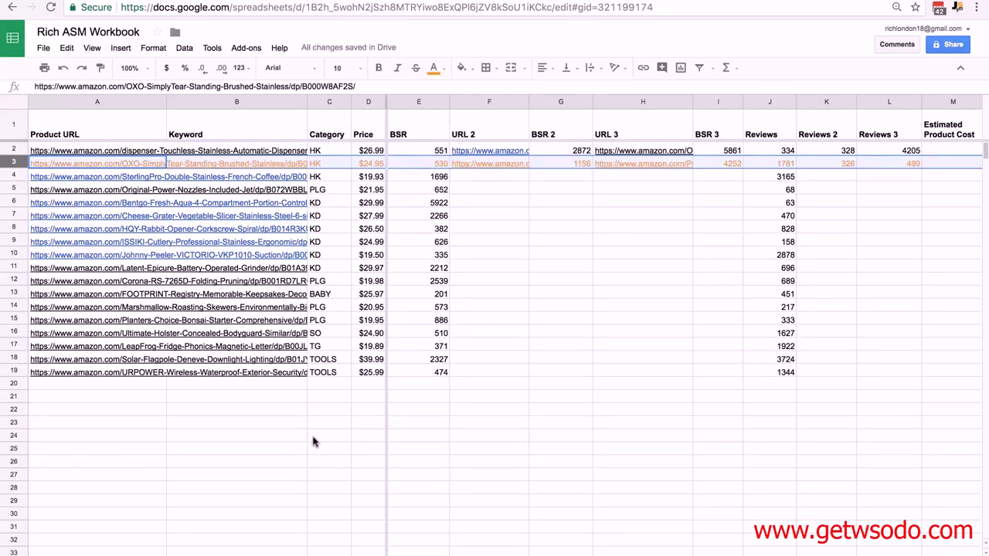
Open the SterlingPro French press product page and copy "Stainless Steel French Coffee Press" from its title.
key(ctrl+Home)
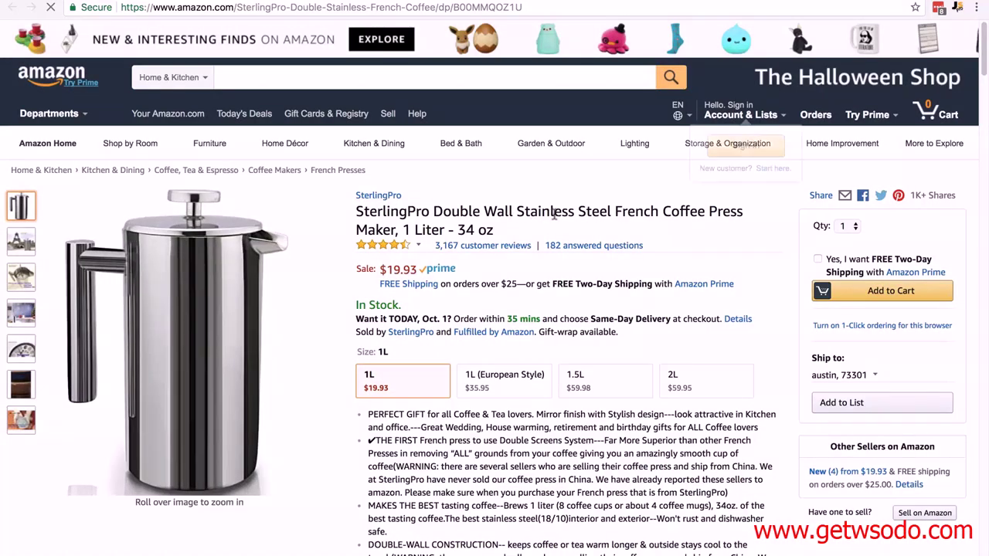
drag(516, 211, 759, 222)
right_click(625, 213)
click(641, 238)
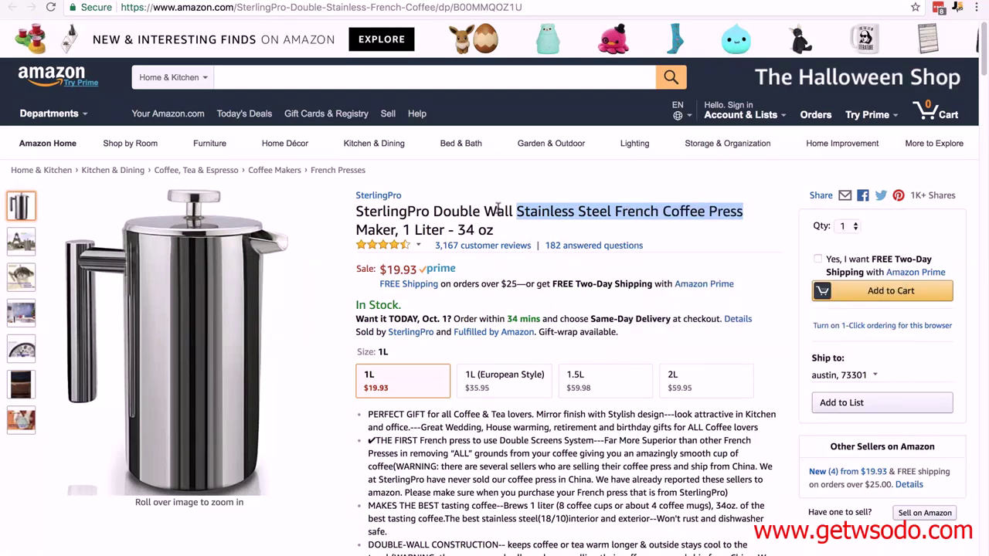
Search all Amazon departments for "Stainless Steel French Coffee Press".
click(172, 78)
click(254, 73)
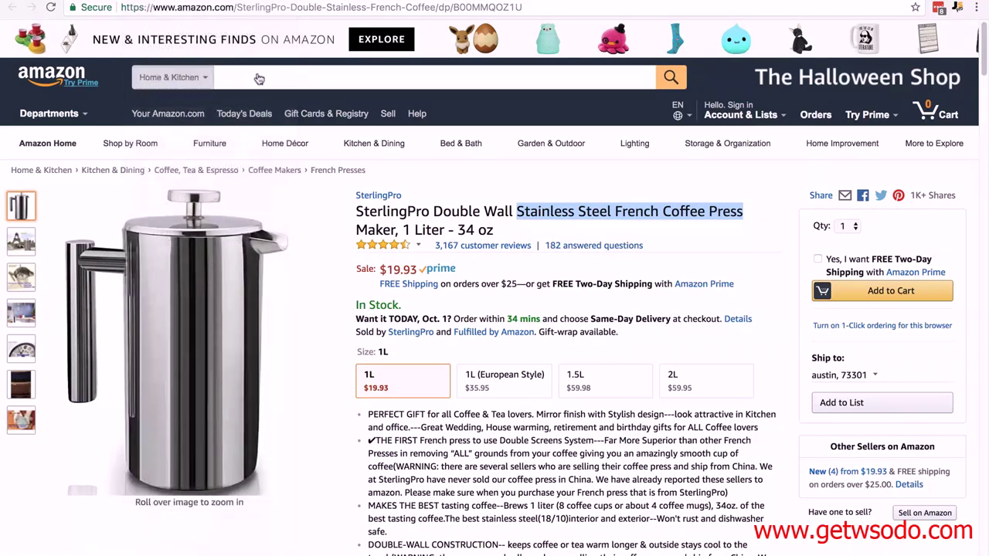
key(ctrl+v)
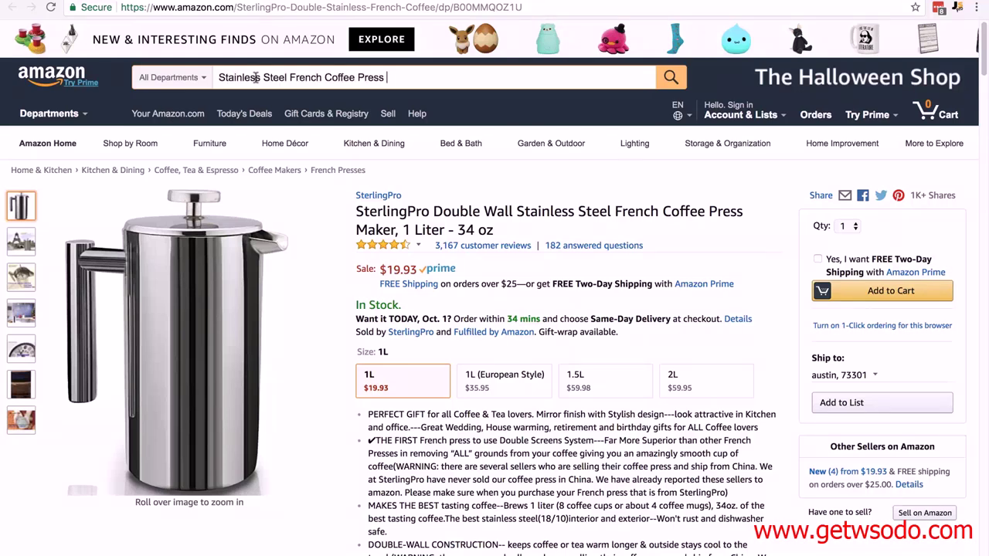
key(BackSpace)
text(s)
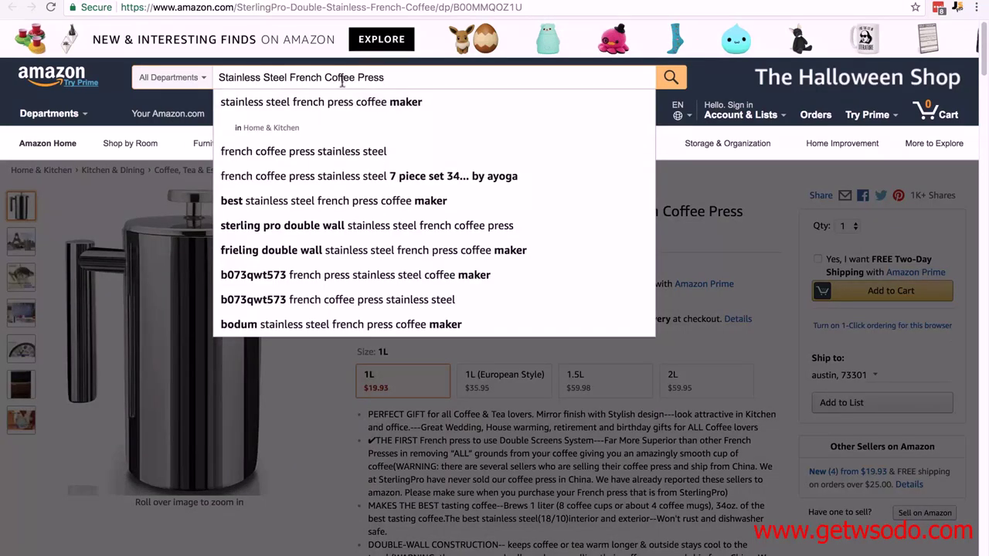
click(671, 91)
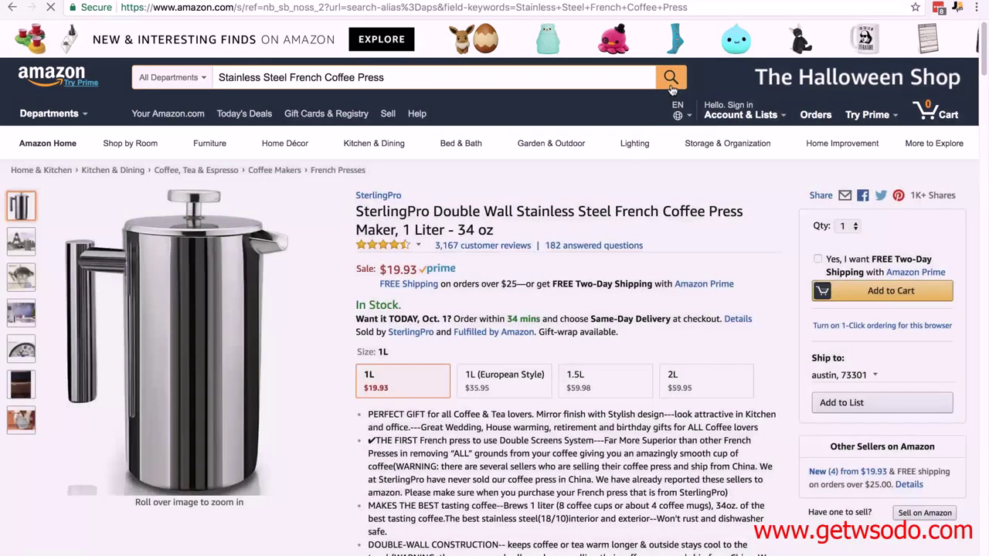
Run Jungle Scout on the French press results, extract the next page and sort the products by rank.
click(964, 10)
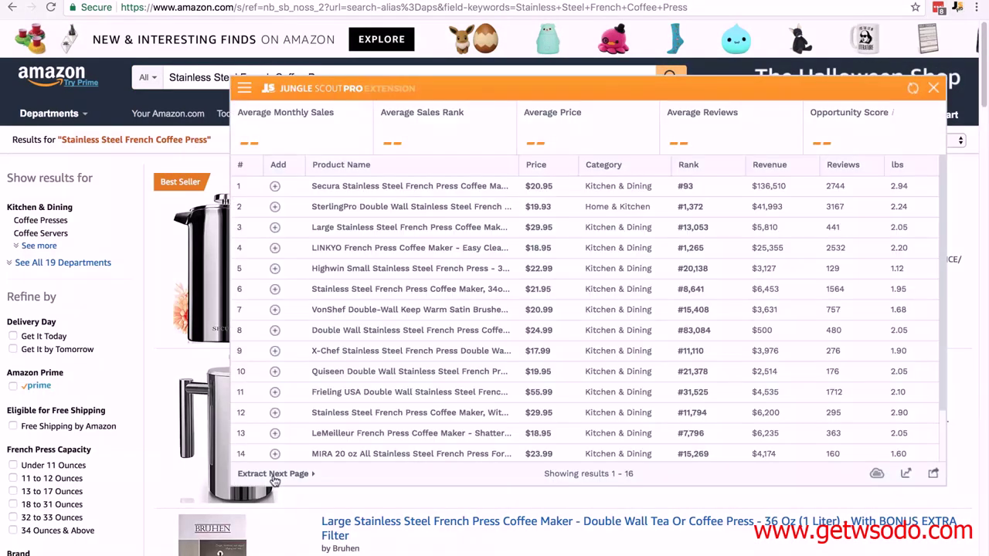
click(274, 476)
click(687, 166)
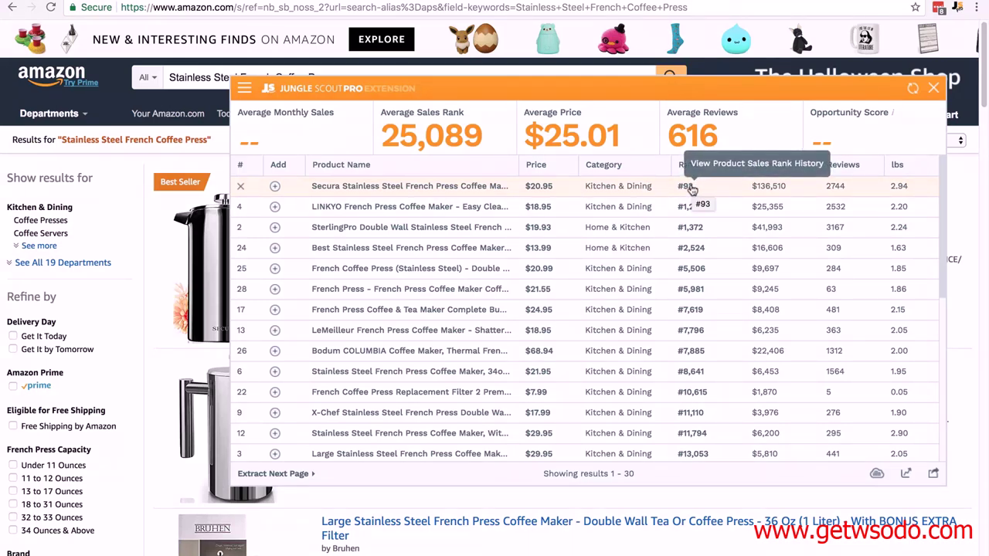
mouse_move(443, 190)
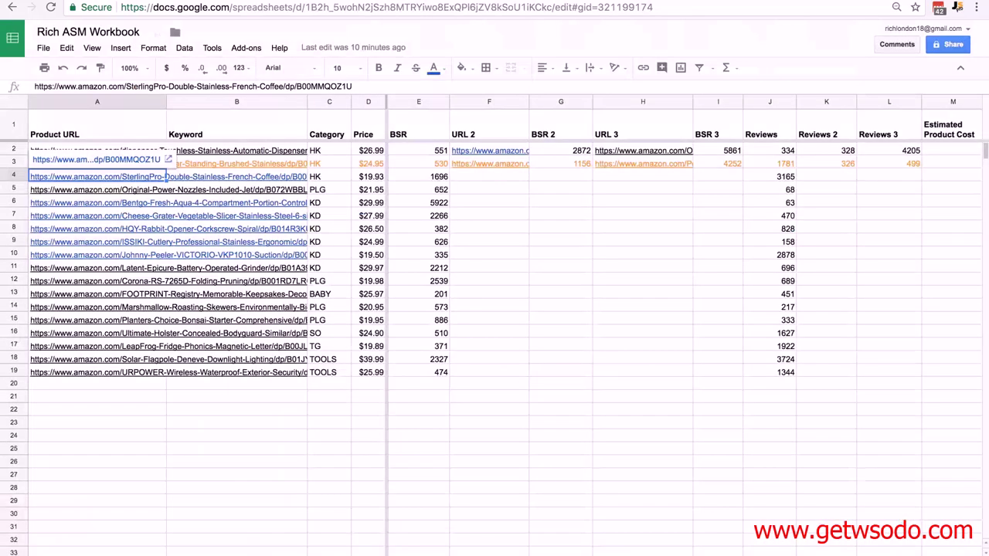
Delete the SterlingPro French press row from the workbook.
click(10, 176)
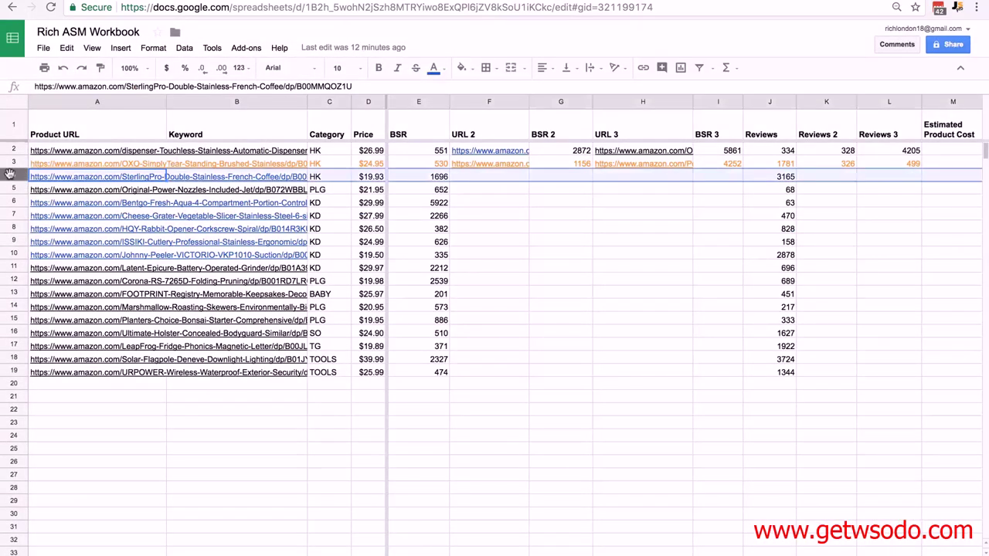
right_click(10, 176)
click(46, 289)
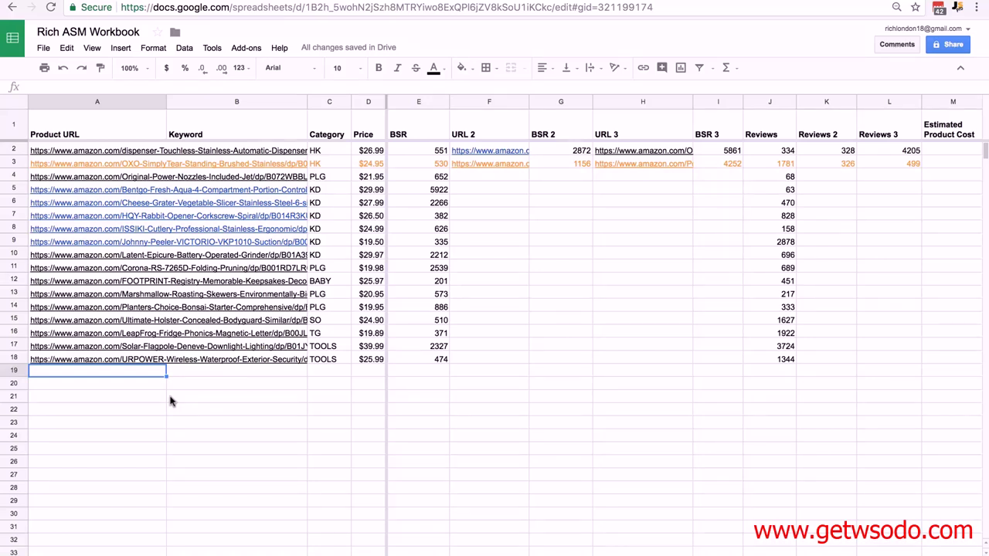
Open the Original Power Jet nozzle product page from the workbook and copy "Power Washer Spray Nozzle" from its title.
click(77, 177)
click(70, 163)
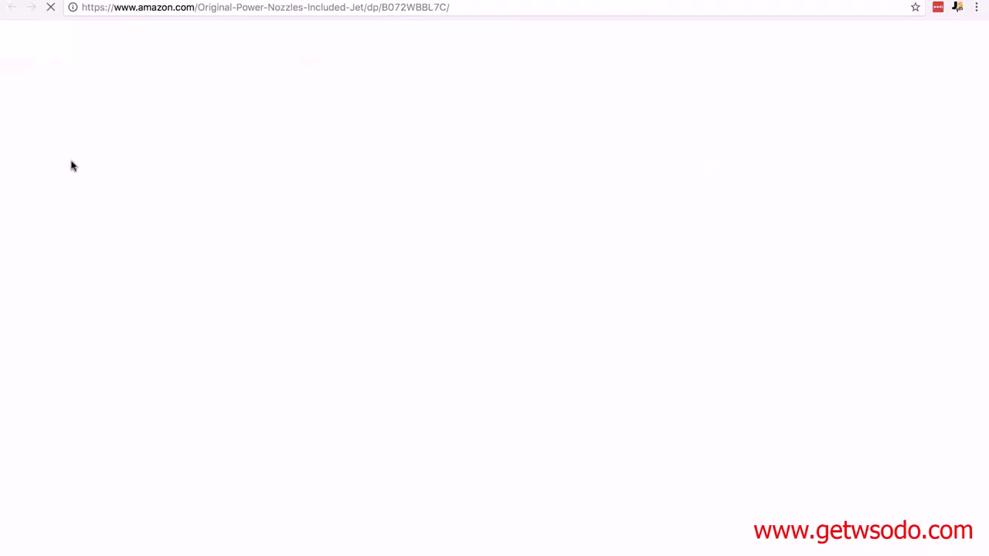
drag(518, 216, 702, 216)
Search all Amazon departments for "Power Washer Spray Nozzle".
click(183, 78)
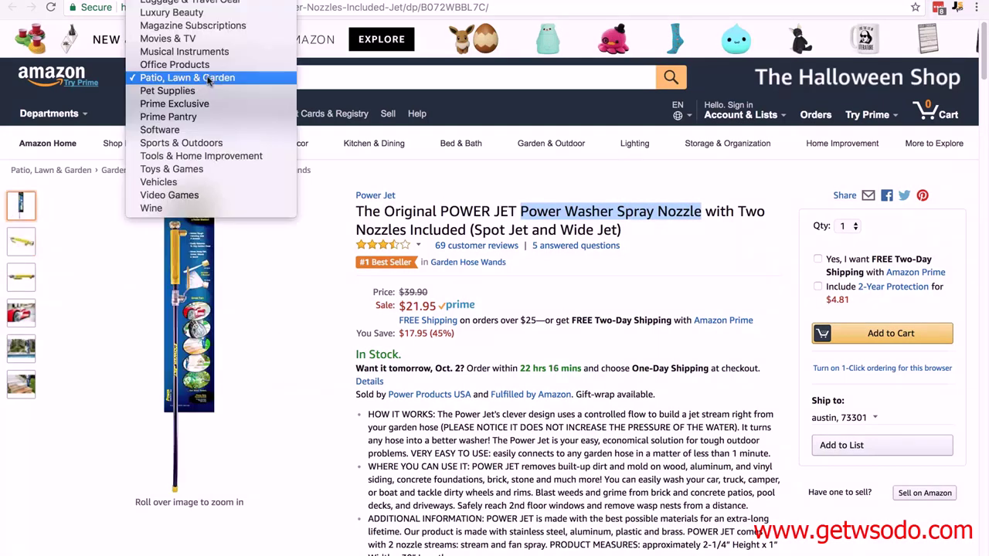
scroll(204, 62, up, 10)
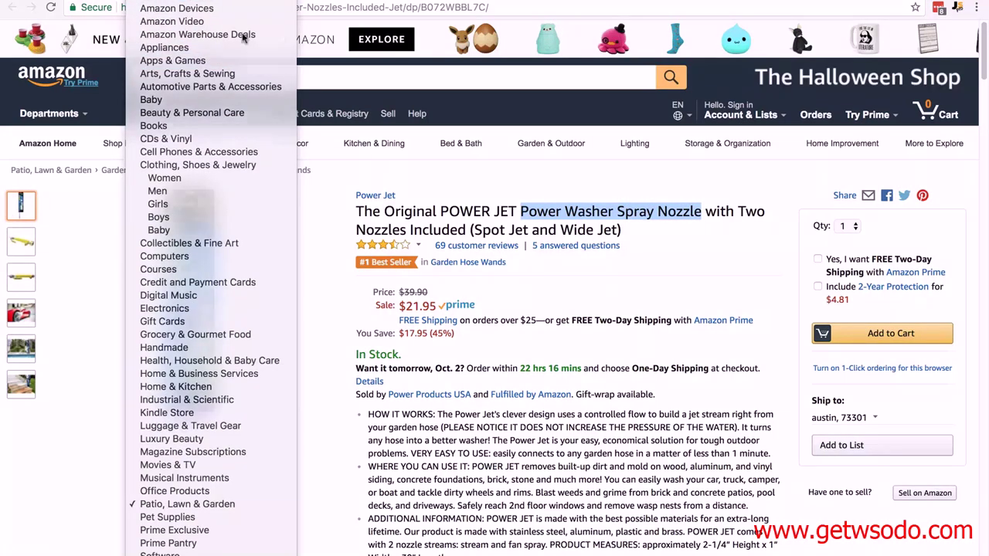
click(292, 77)
key(ctrl+v)
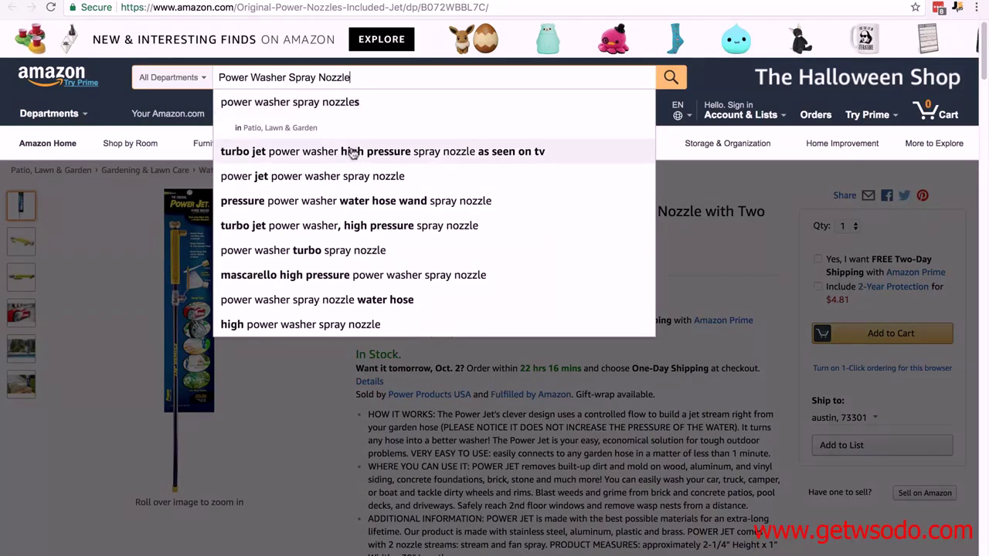
click(669, 77)
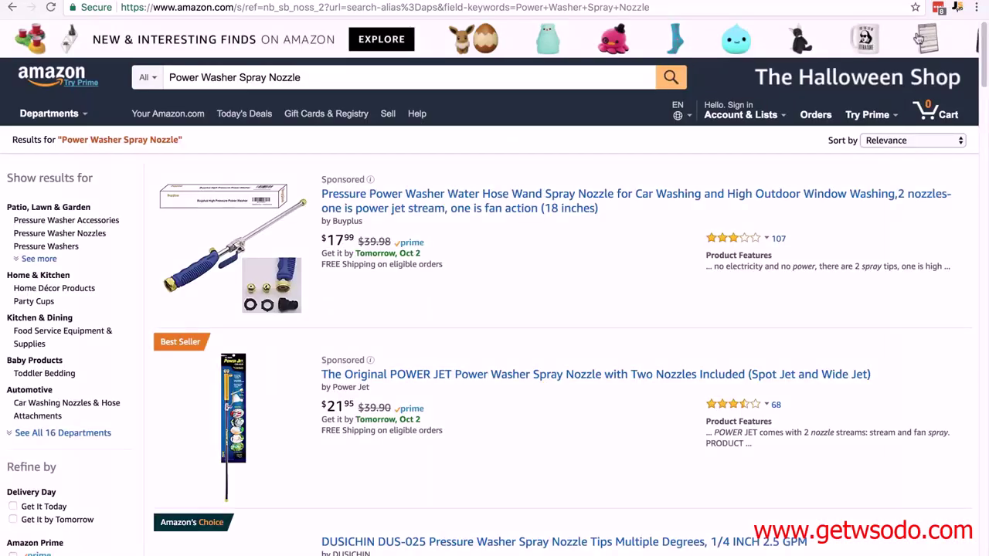
Run Jungle Scout on the spray nozzle results including the next page, sort by rank, and preview the DUSICHIN DUS-025 competitor.
click(958, 8)
click(283, 474)
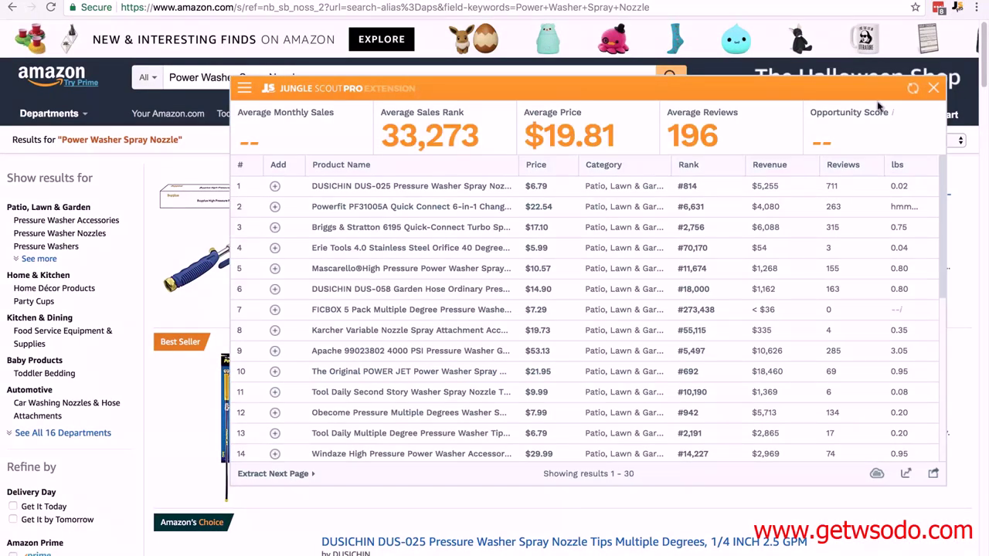
click(711, 165)
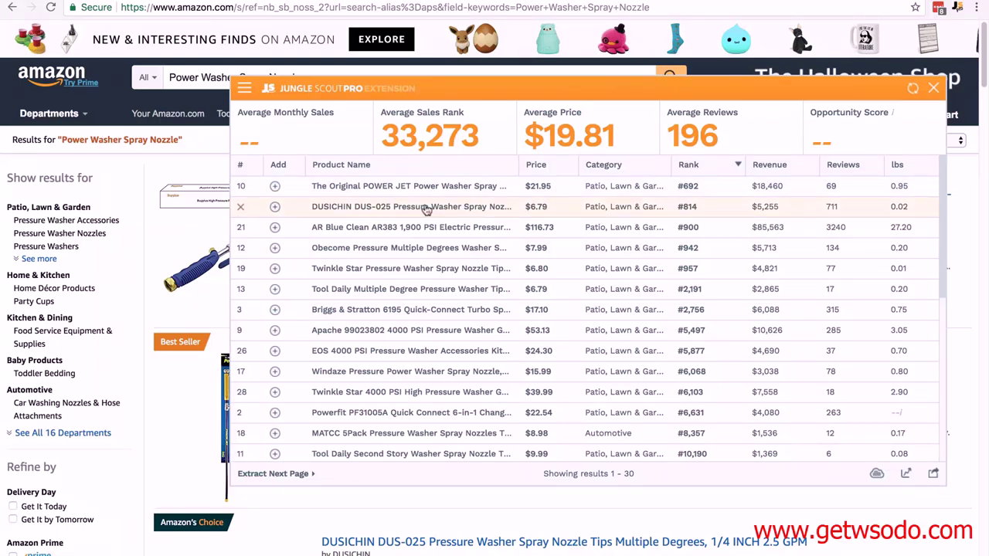
mouse_move(426, 211)
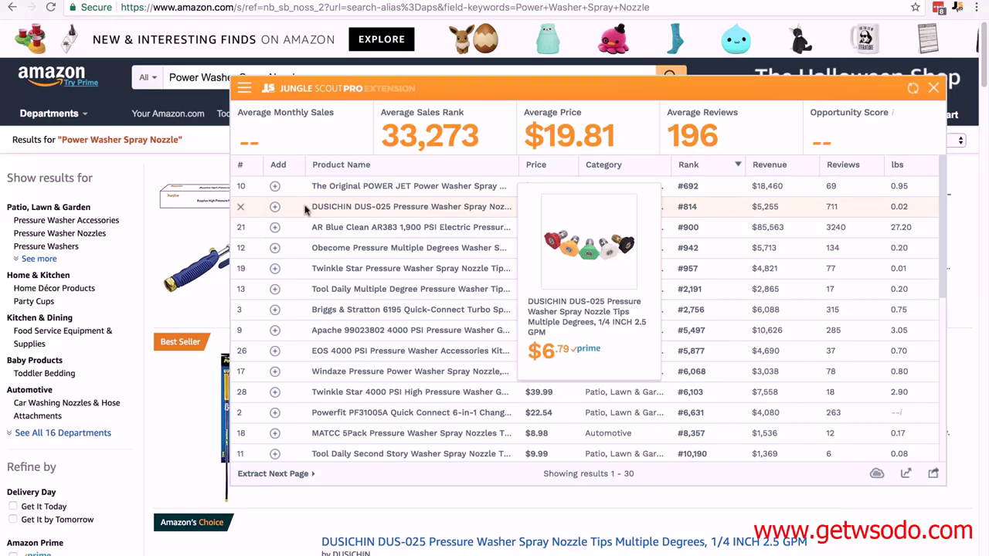
Remove the DUSICHIN DUS-025, AR Blue Clean AR383 and Obecome products from the Jungle Scout spray nozzle results.
click(240, 207)
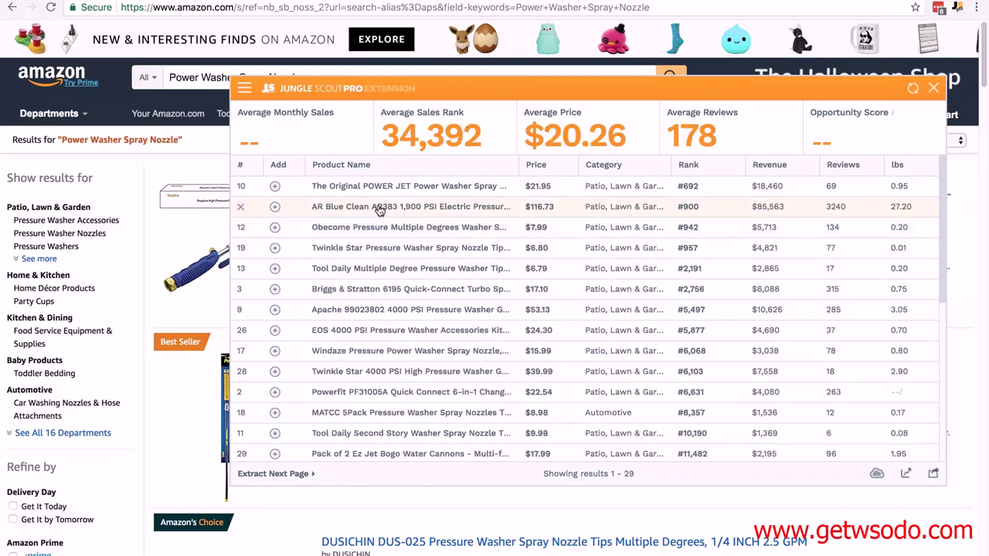
mouse_move(380, 210)
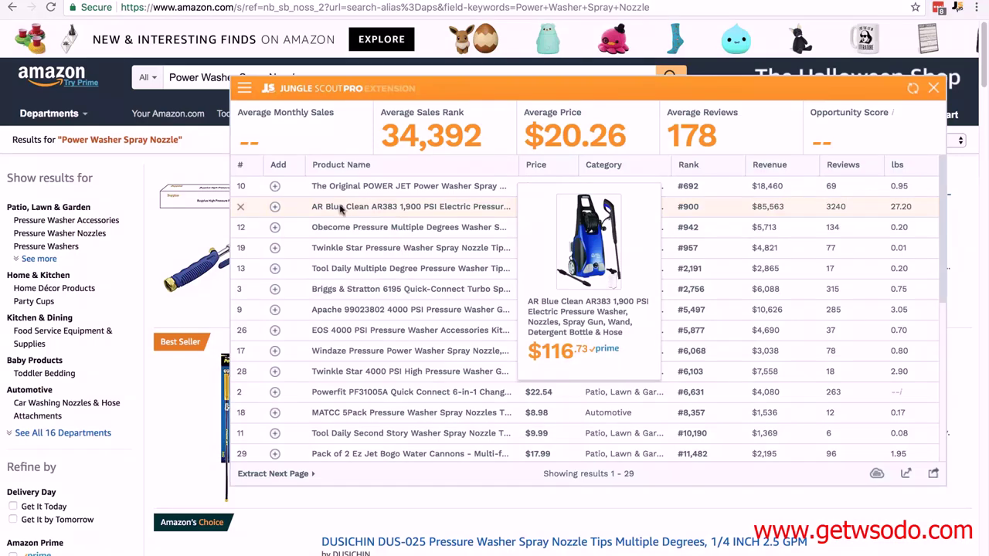
click(240, 207)
mouse_move(452, 212)
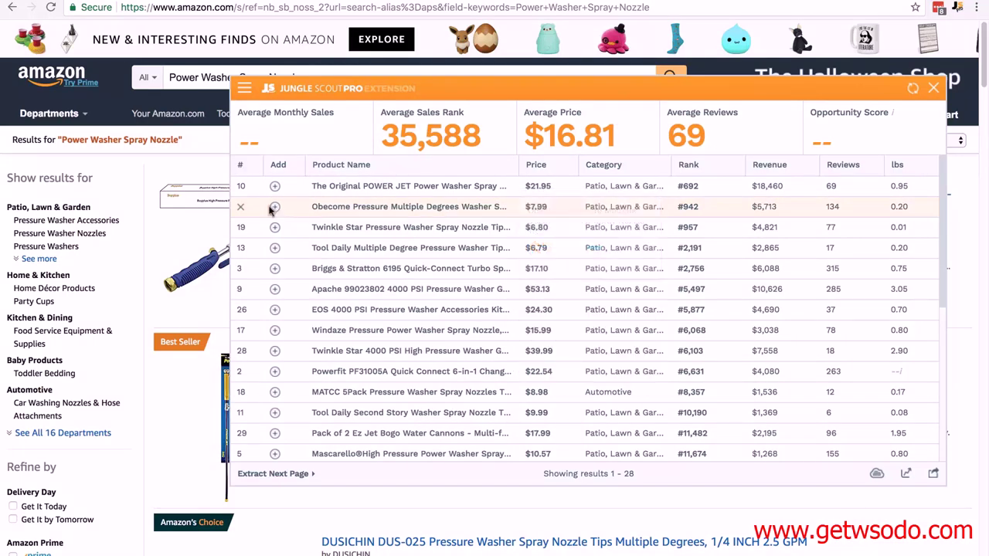
click(241, 207)
Remove the Twinkle Star nozzle tips, Tool Daily Multiple Degree and Briggs & Stratton 6195 products from the Jungle Scout results.
mouse_move(411, 211)
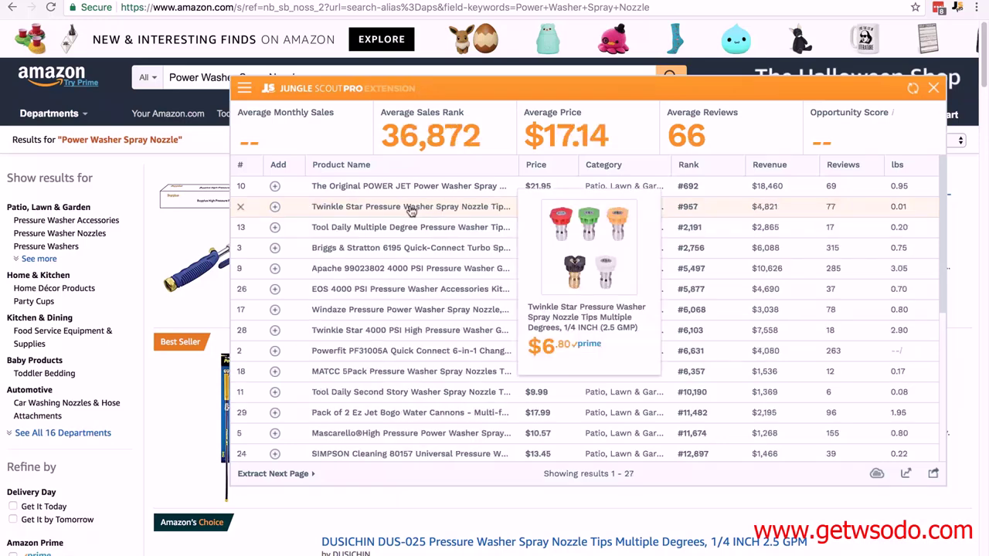
click(240, 207)
mouse_move(376, 214)
click(241, 207)
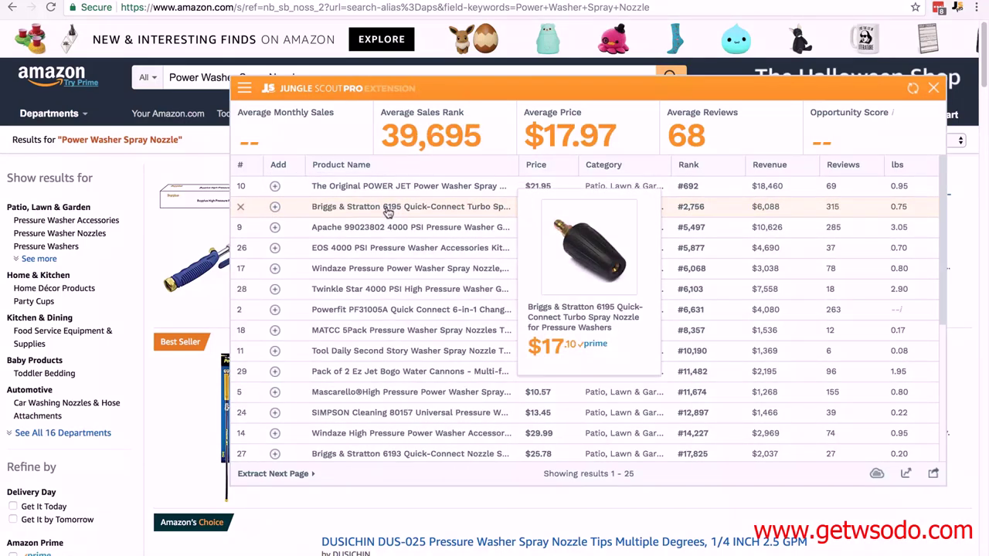
click(241, 207)
Remove the Apache, EOS, Twinkle Star 4000 PSI, Powerfit, MATCC, Tool Daily Second Story and Ez Jet products from the results, keeping the Windaze nozzle.
mouse_move(327, 214)
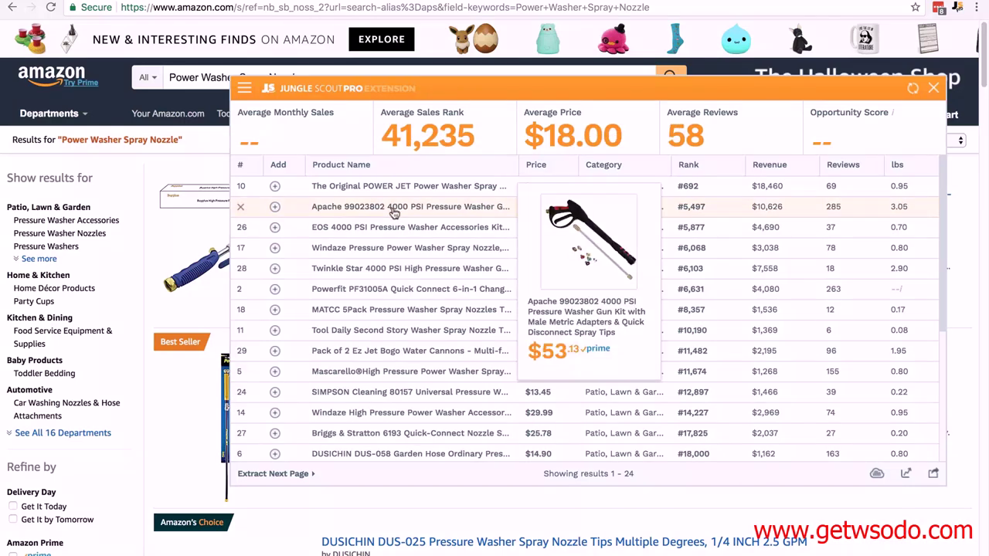
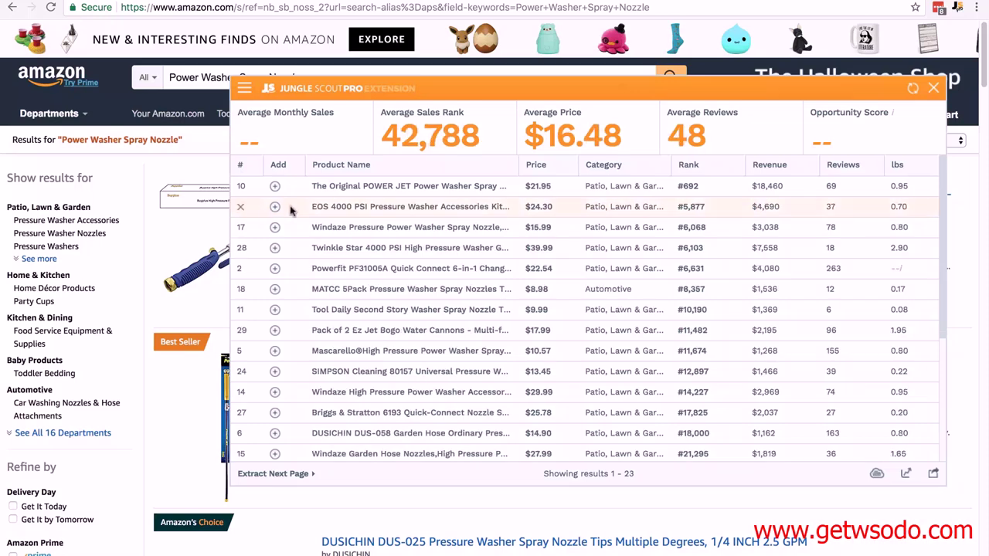
click(240, 206)
mouse_move(380, 211)
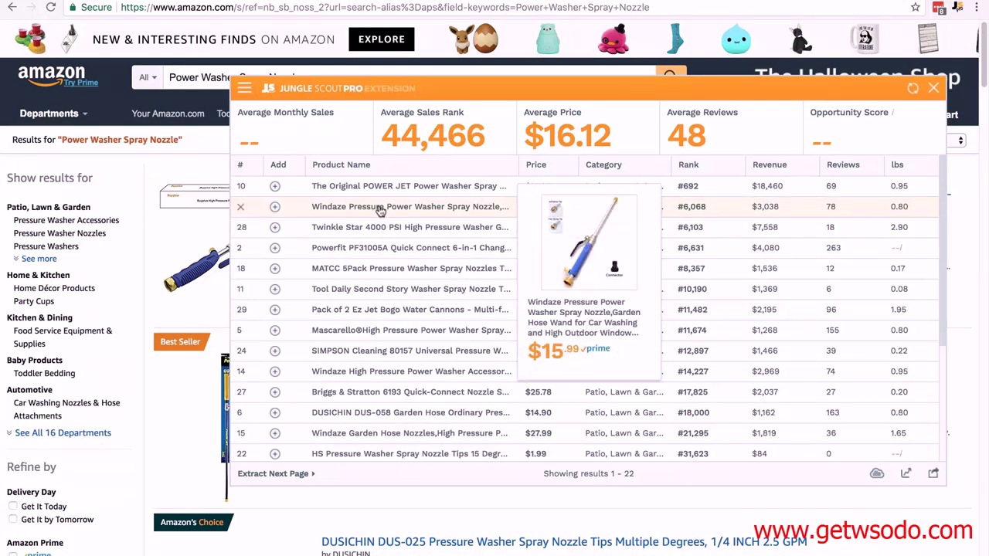
mouse_move(389, 231)
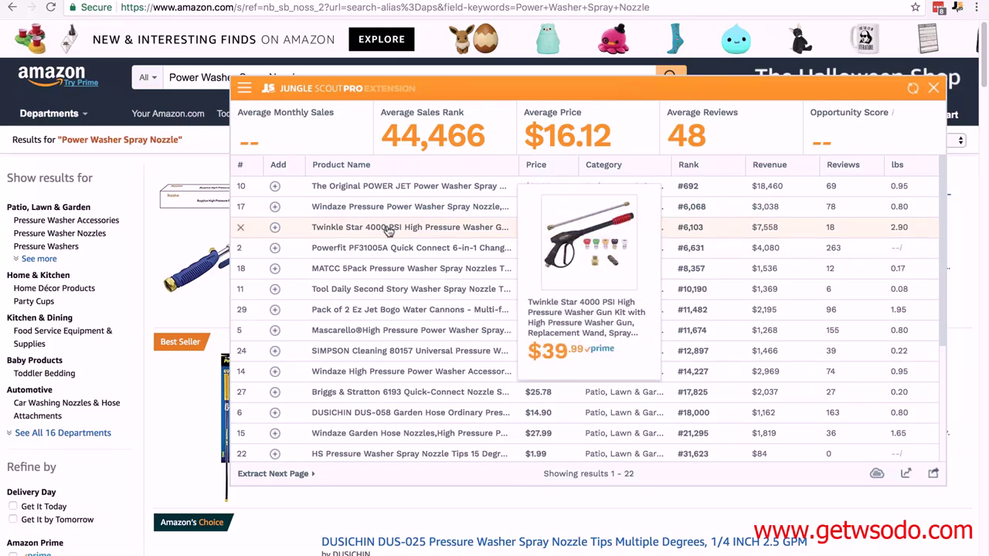
click(240, 228)
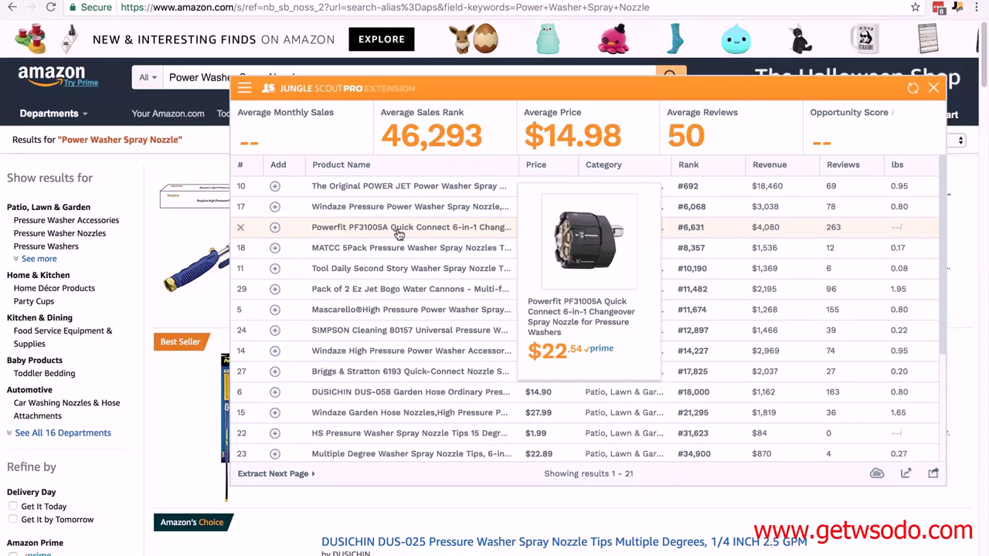
click(240, 227)
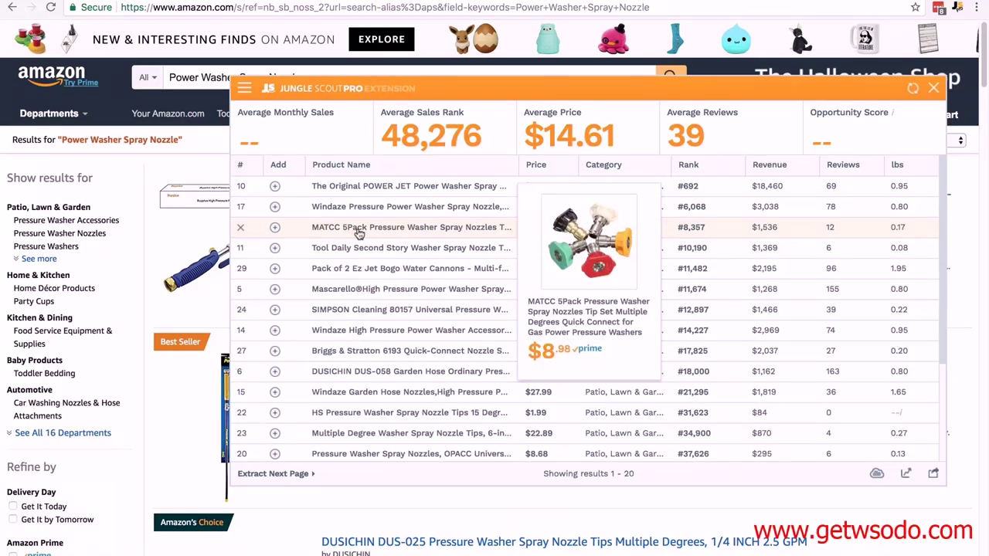
click(240, 227)
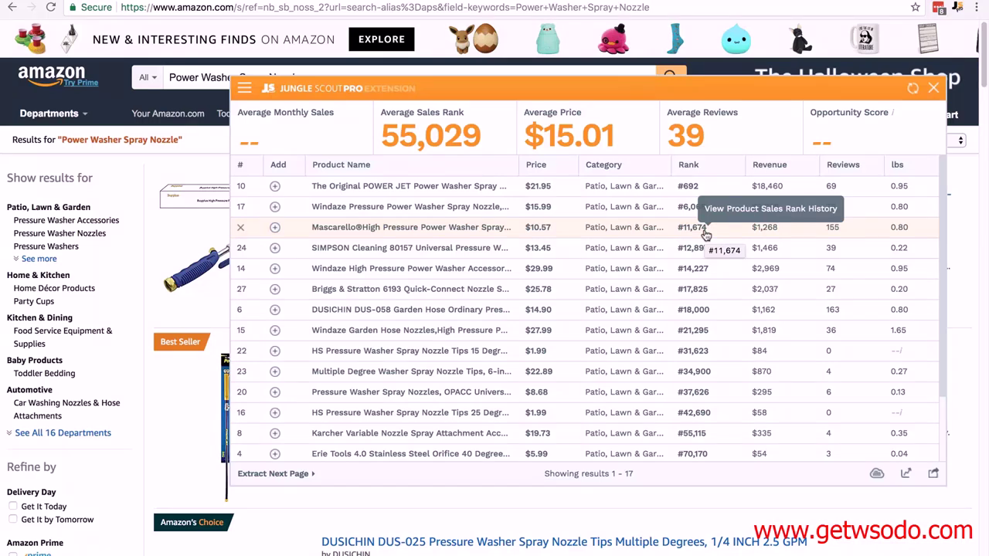
Search Amazon for "power washer spray wand" by replacing the word Nozzle in the search phrase with Wand.
double_click(292, 77)
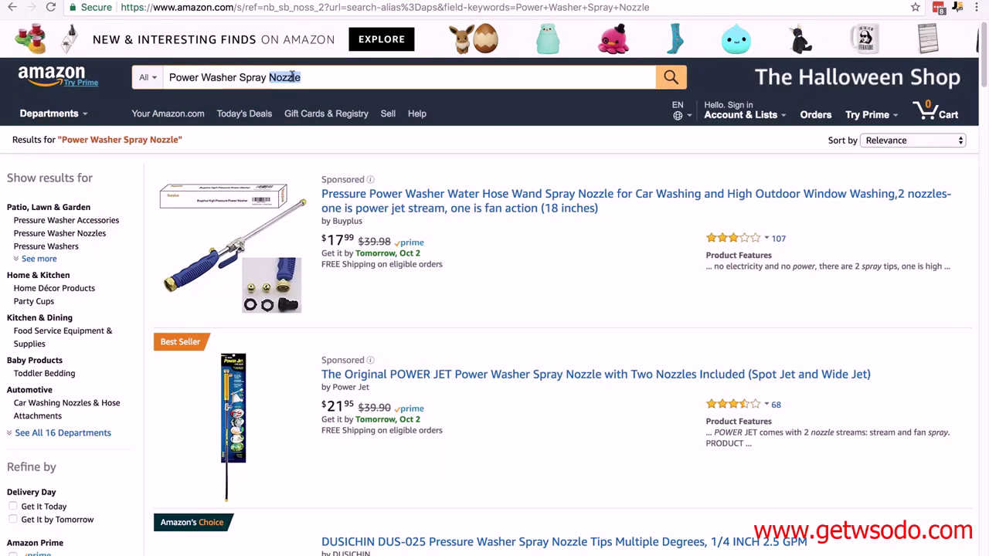
text(Wand)
key(Return)
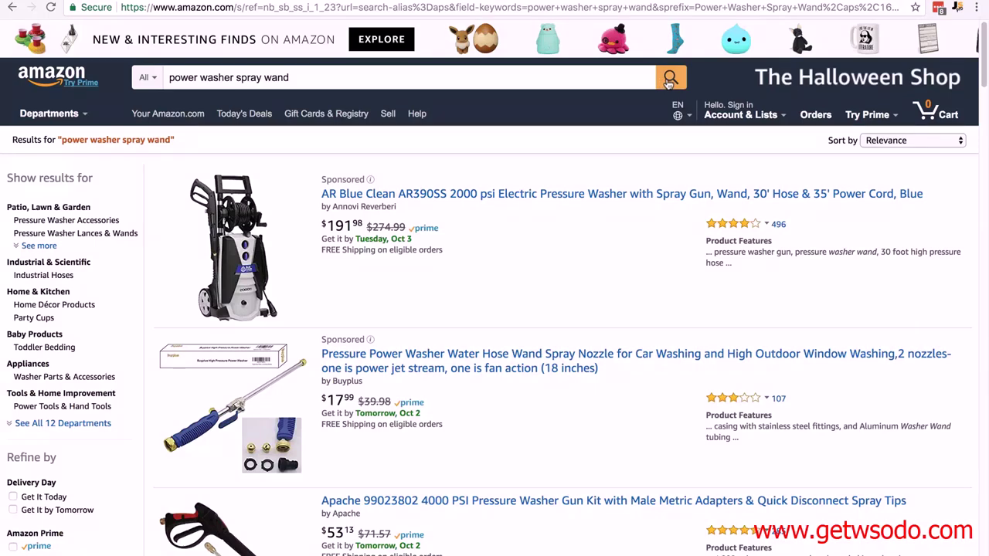
Run Jungle Scout on the spray wand results including the next page, and sort the products by rank.
click(957, 8)
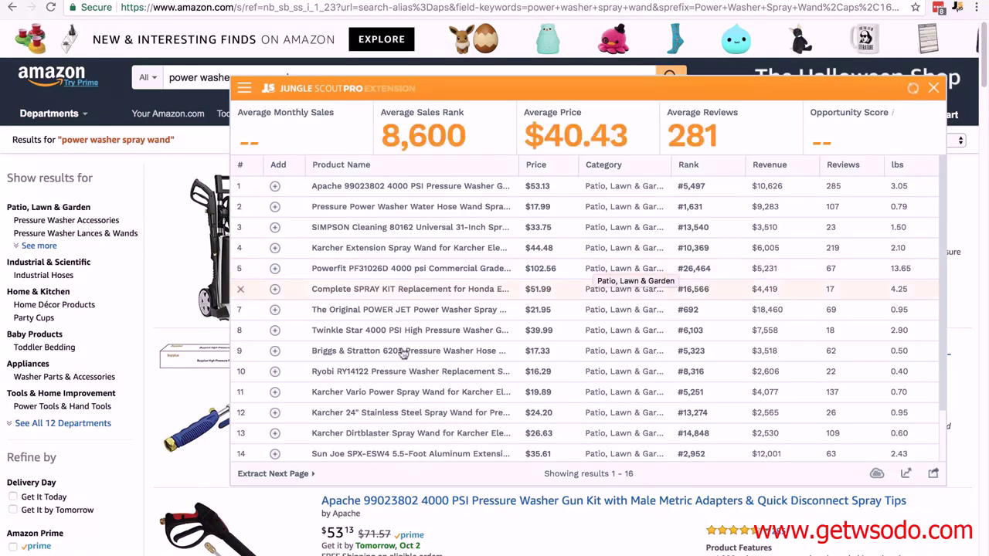
click(282, 474)
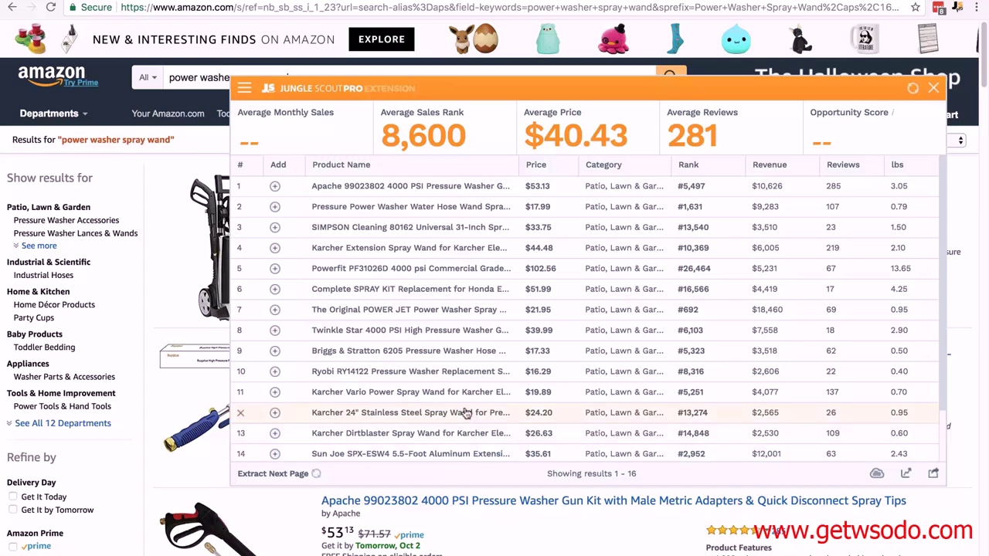
click(696, 167)
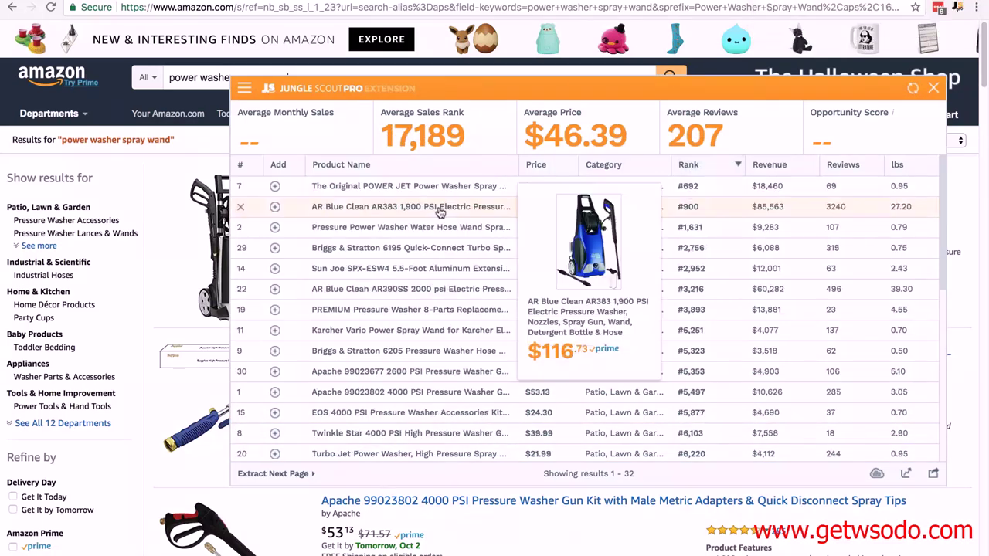
Remove AR Blue Clean AR383, Briggs & Stratton 6195, Sun Joe SPX-ESW4, AR Blue Clean AR390SS and the PREMIUM 8-parts kit from the spray wand results.
click(241, 206)
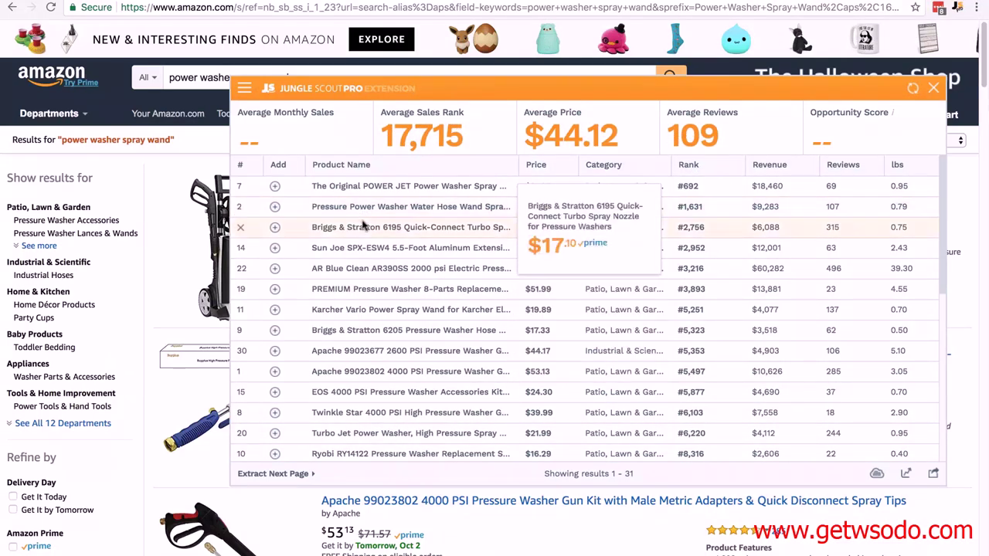
click(240, 227)
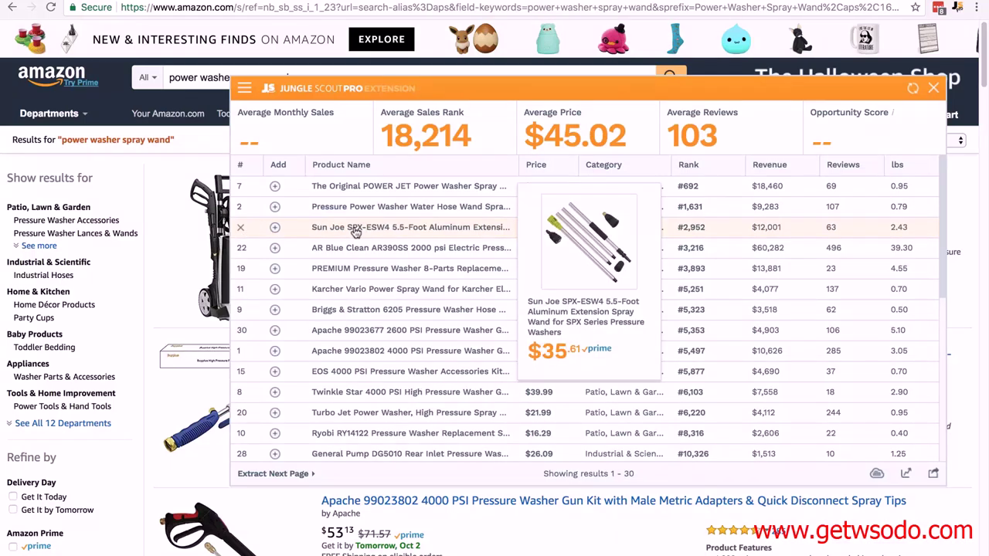
click(242, 229)
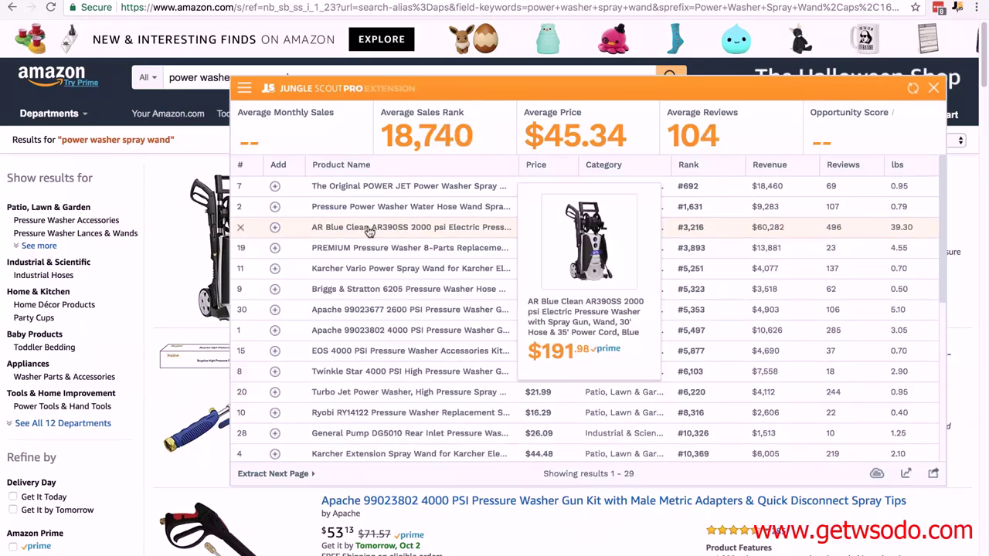
click(240, 227)
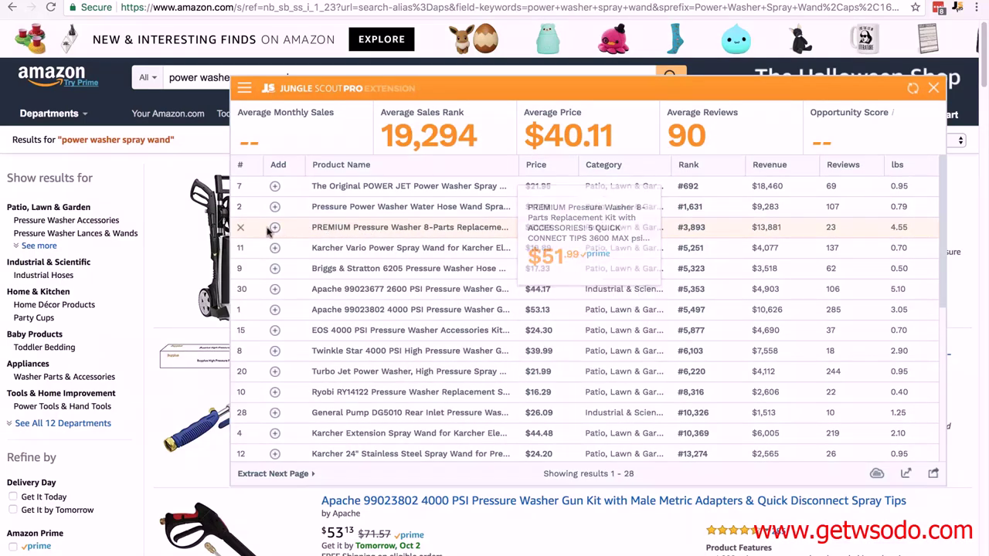
click(240, 228)
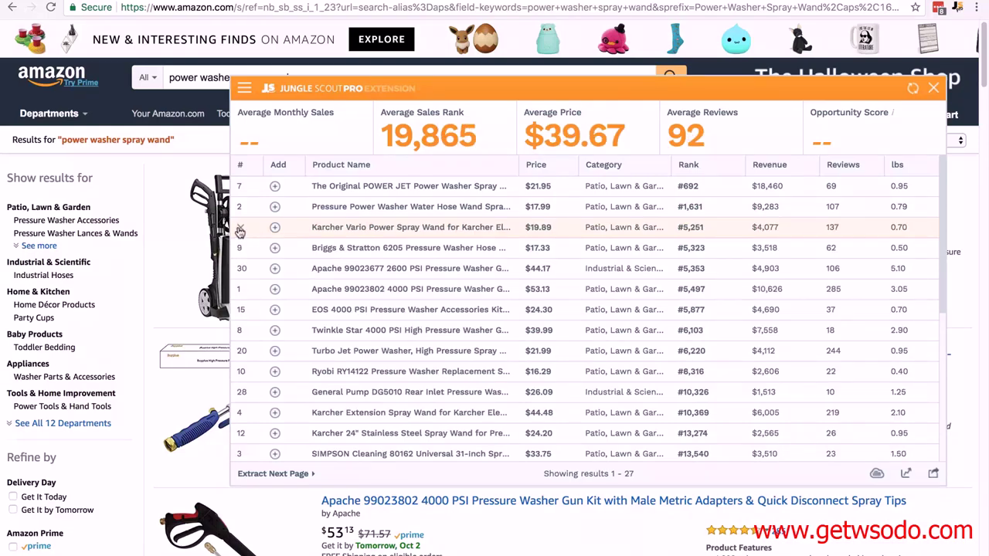
Remove the Karcher Vario, Briggs & Stratton 6205, both Apache kits, EOS and Twinkle Star 4000 PSI products from the spray wand results.
click(366, 230)
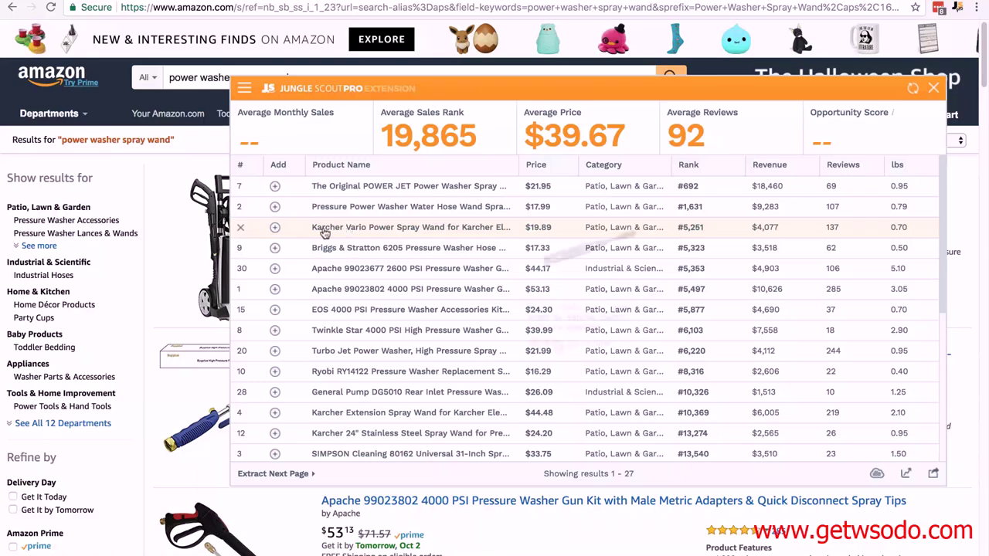
click(242, 230)
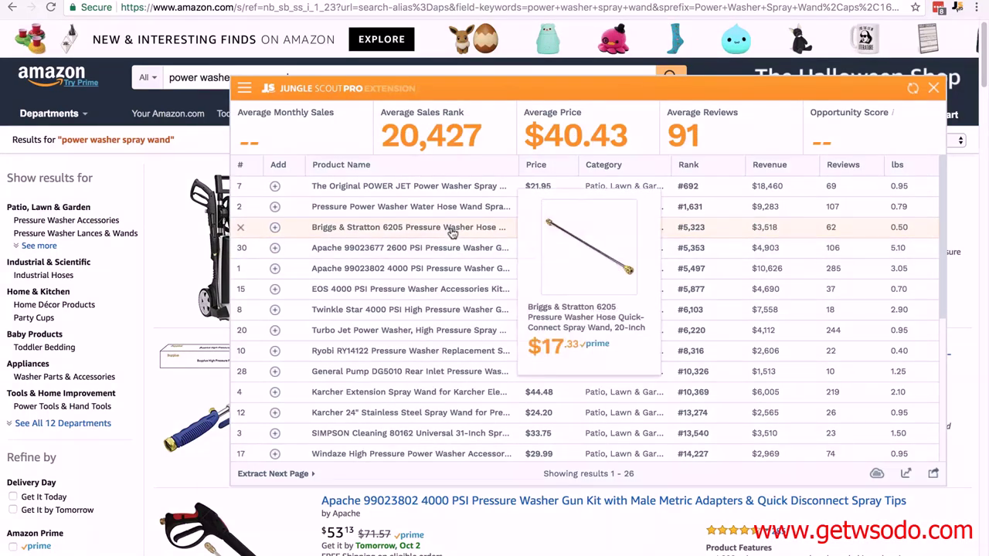
click(451, 230)
click(240, 227)
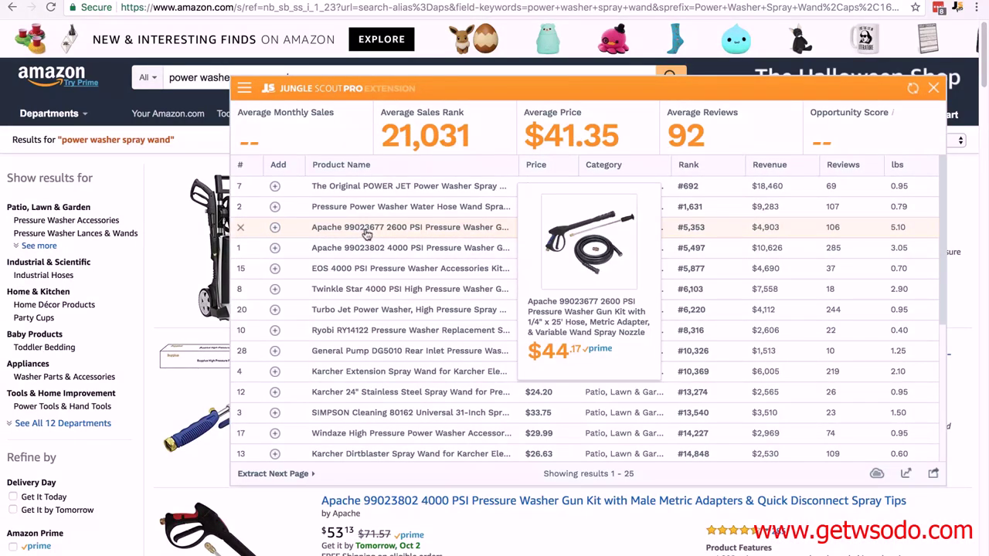
click(240, 228)
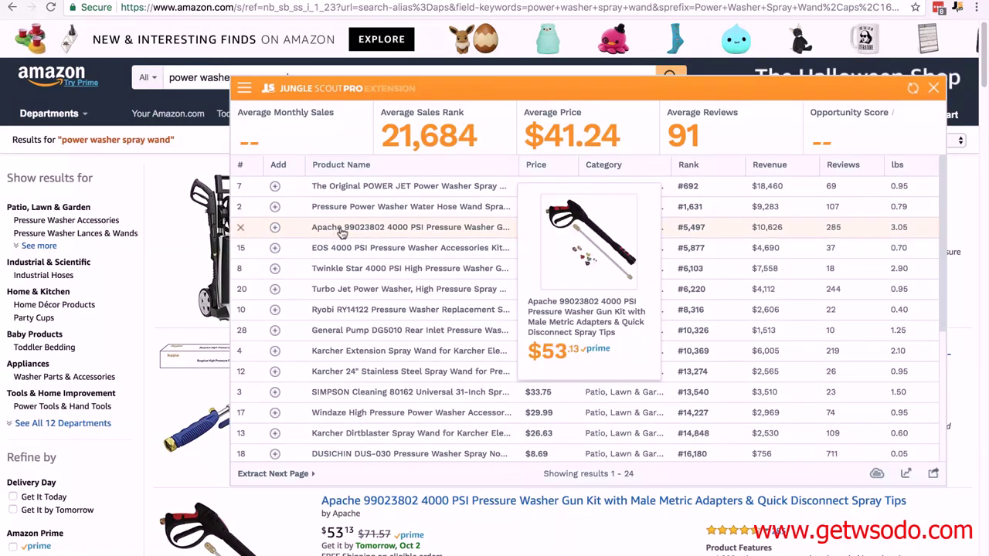
click(240, 227)
click(240, 227)
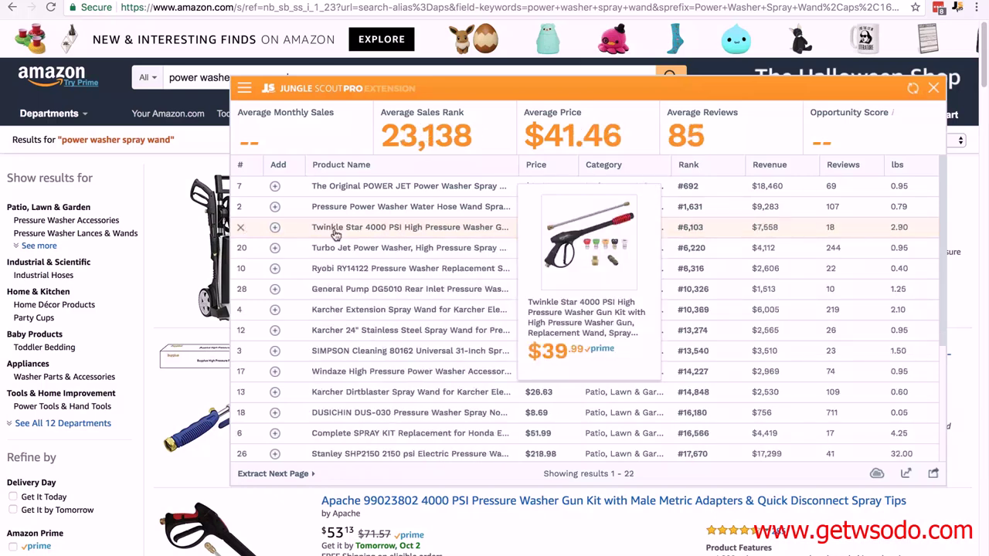
click(240, 227)
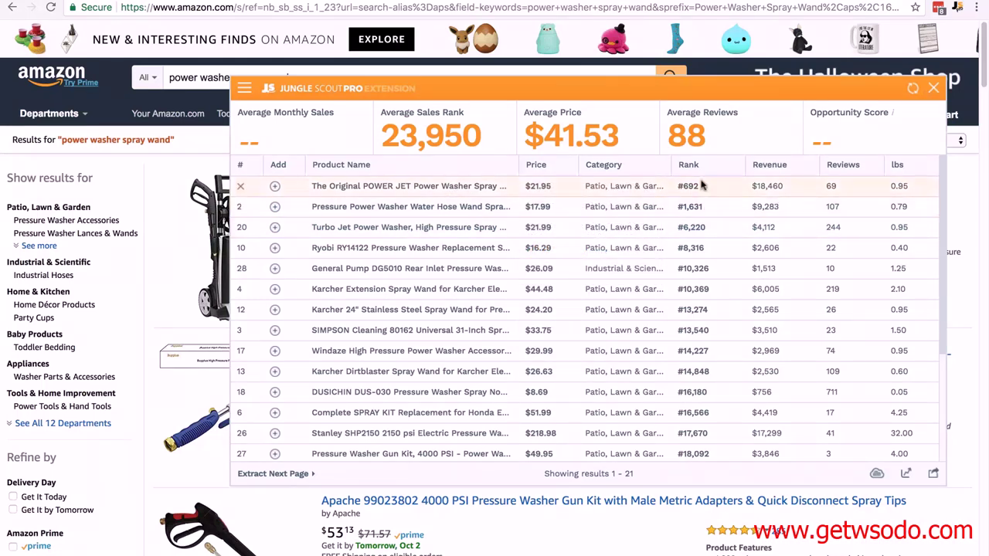
Close the Jungle Scout results and delete the Original Power Jet nozzle row from the workbook.
click(933, 88)
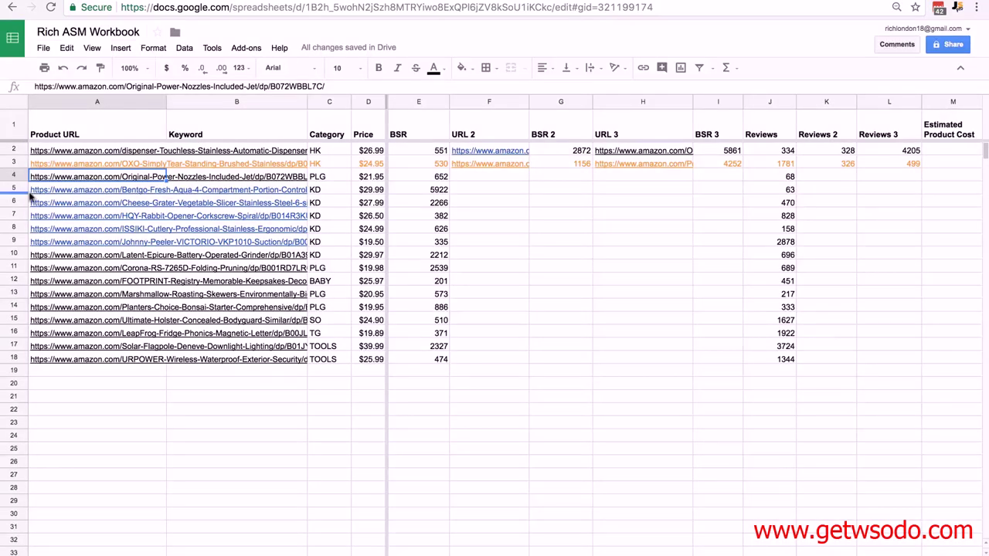
click(15, 176)
click(66, 183)
right_click(75, 183)
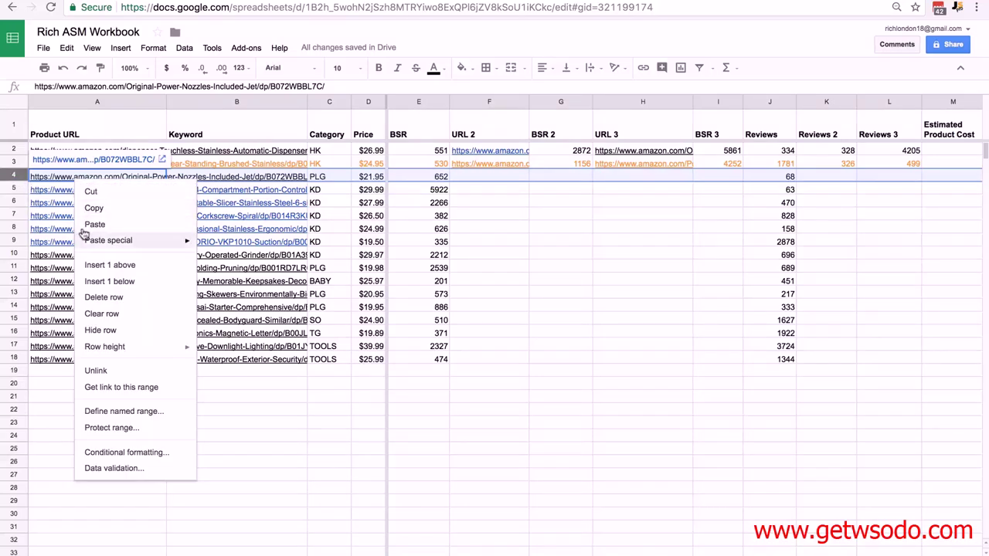
click(98, 298)
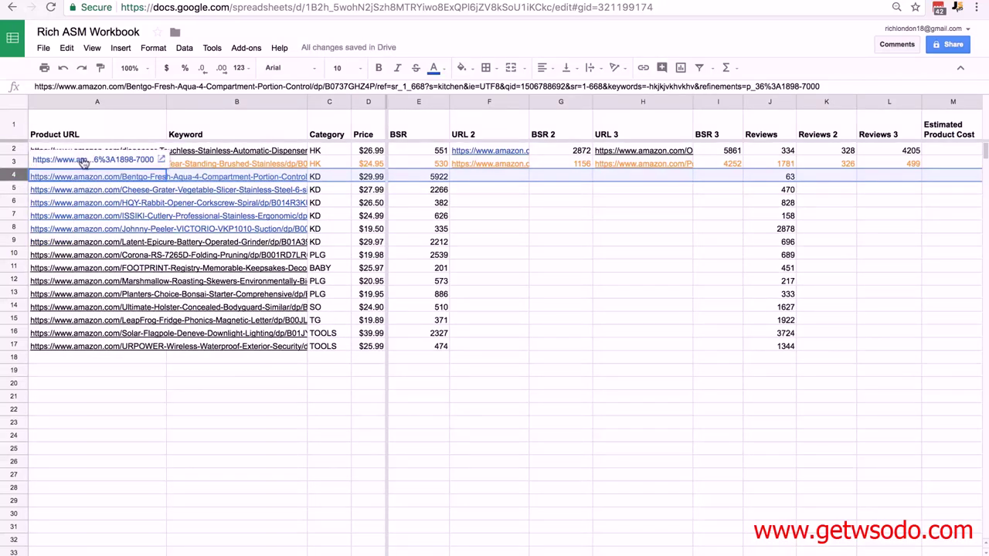
Open the Bentgo Fresh product page from the workbook and put "Bento-Style Lunch Box" from its title into the Amazon search box.
click(82, 160)
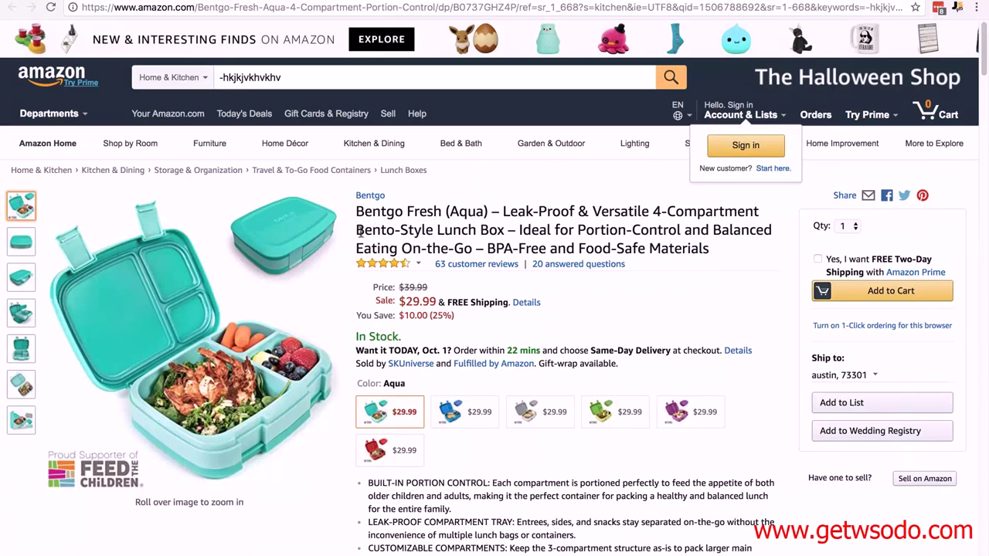
drag(356, 230, 505, 230)
drag(433, 231, 278, 77)
Set the Amazon search scope to All Departments and search for "Bento Style Lunch Box".
click(171, 77)
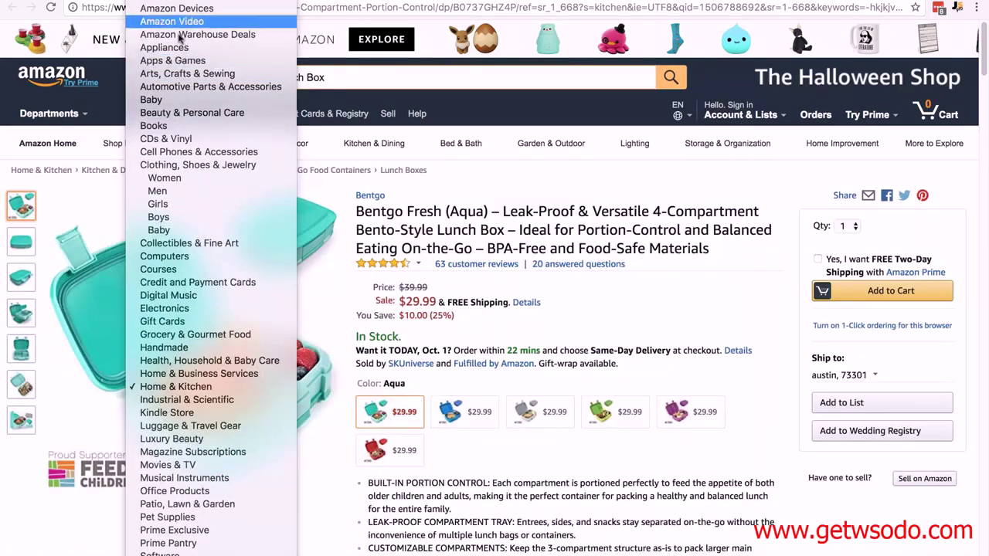
key(Escape)
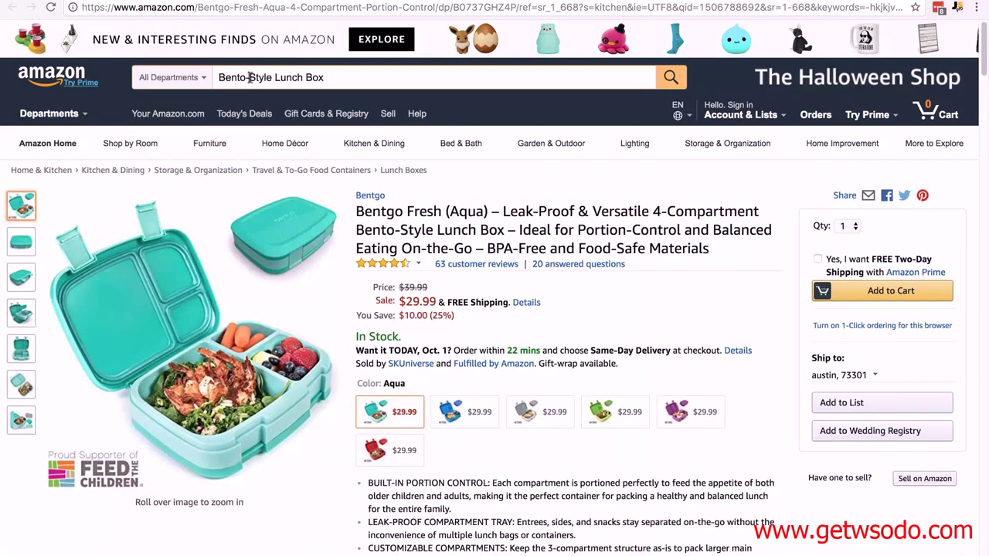
click(252, 81)
key(BackSpace)
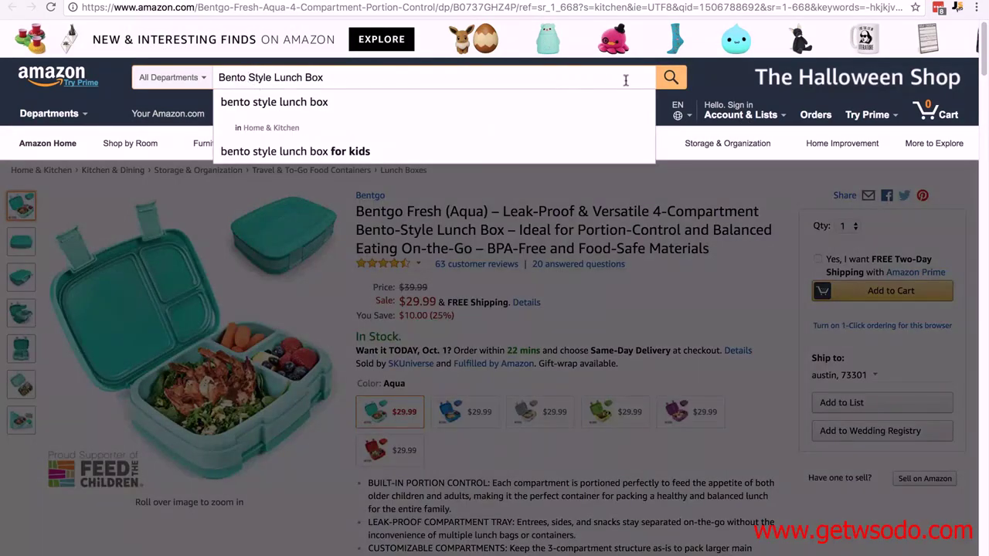
click(670, 79)
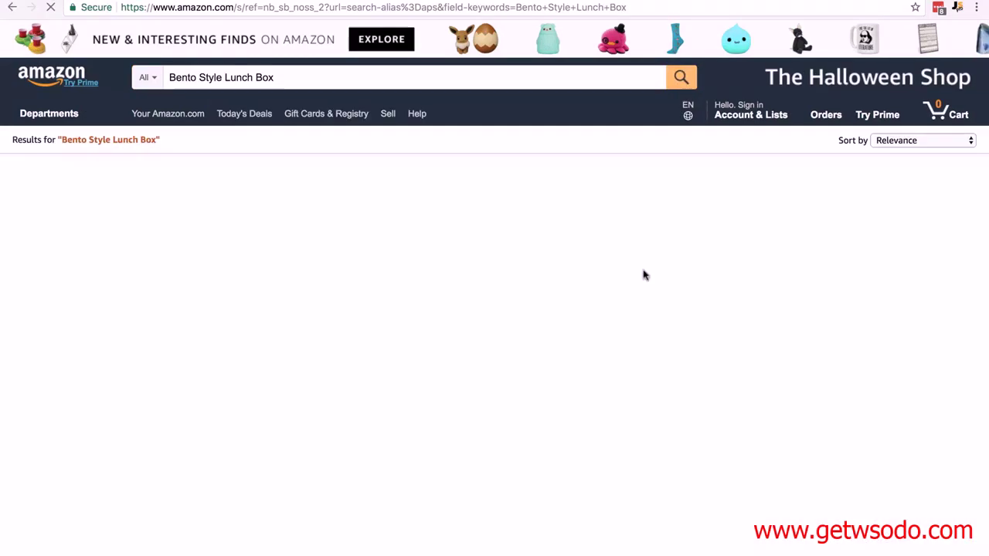
Run Jungle Scout on the lunch box results, extract the next page and sort the products by rank.
scroll(618, 277, down, 10)
scroll(594, 278, down, 2)
scroll(592, 276, up, 15)
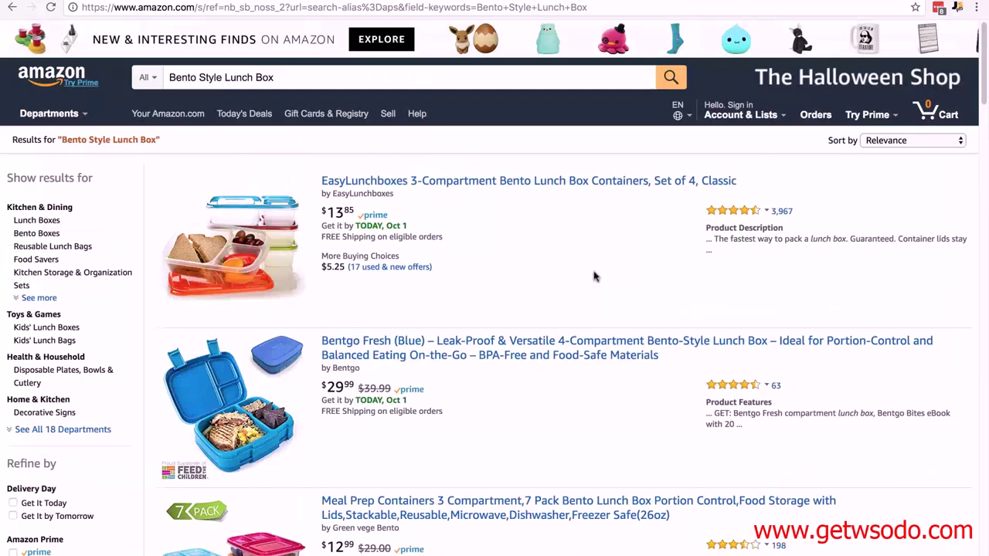
click(958, 10)
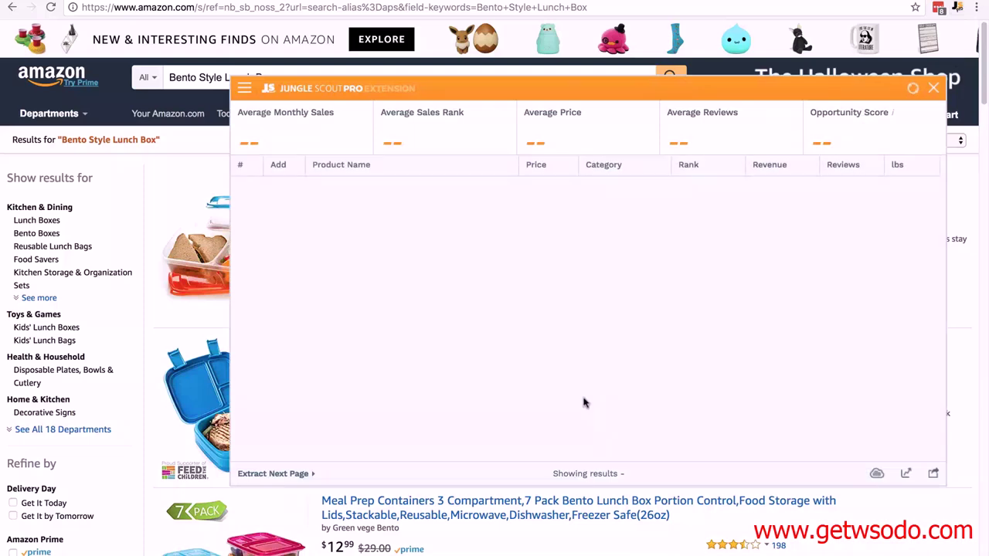
click(273, 476)
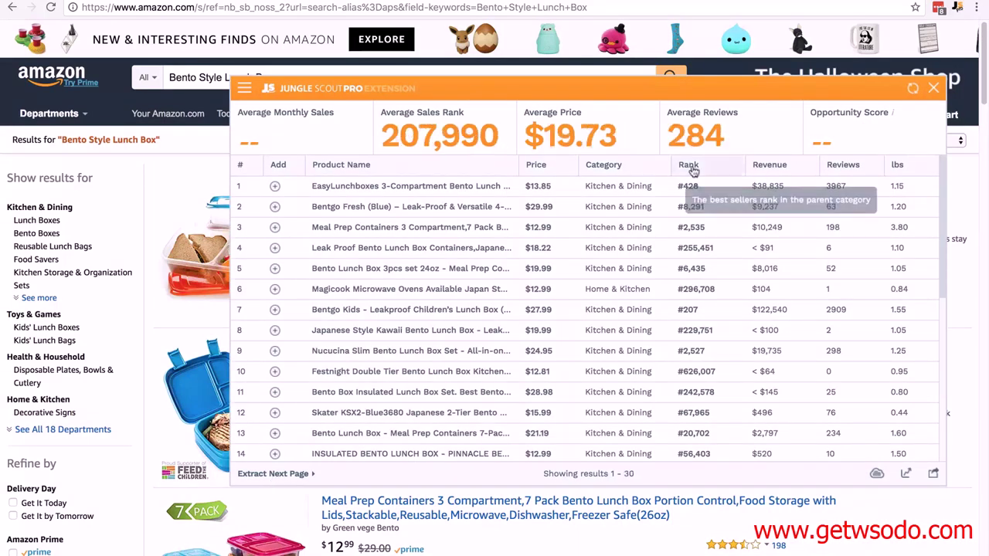
click(690, 166)
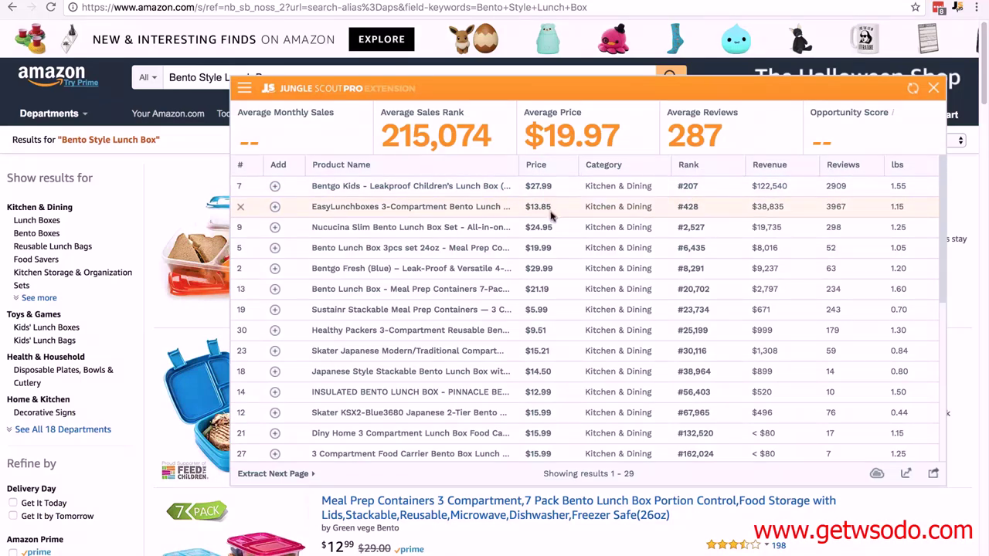
Close the Jungle Scout results and delete the Bentgo Fresh lunch box row from the workbook.
mouse_move(458, 313)
mouse_move(452, 334)
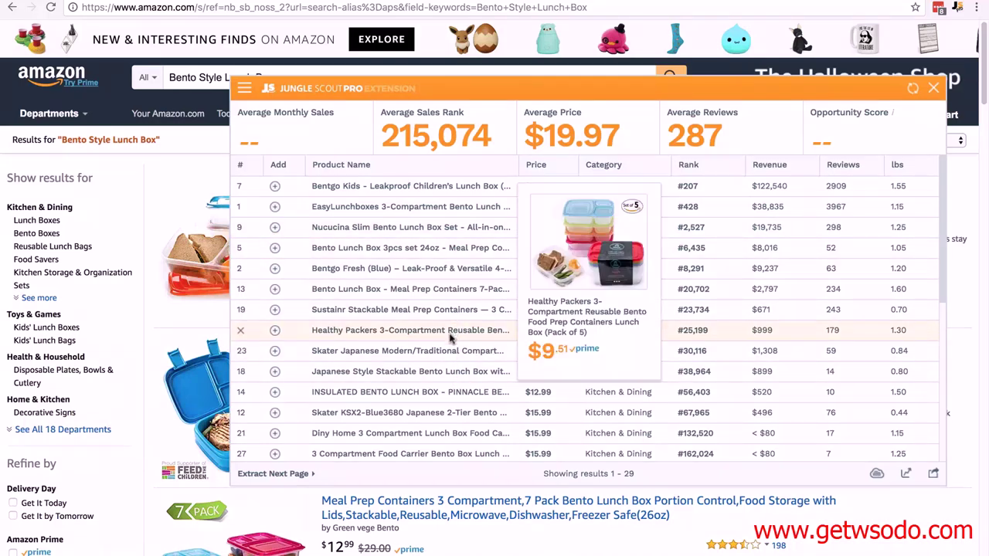
mouse_move(456, 403)
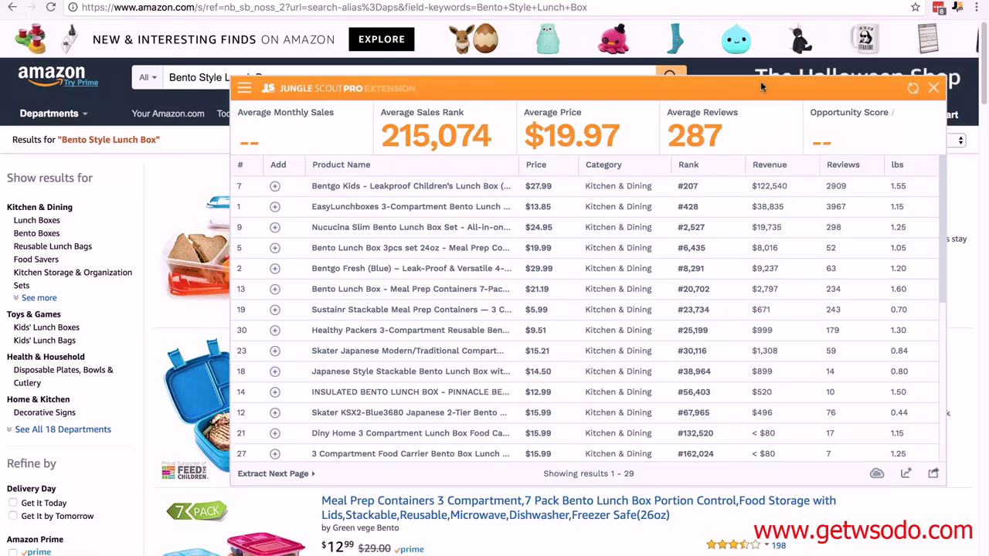
click(934, 88)
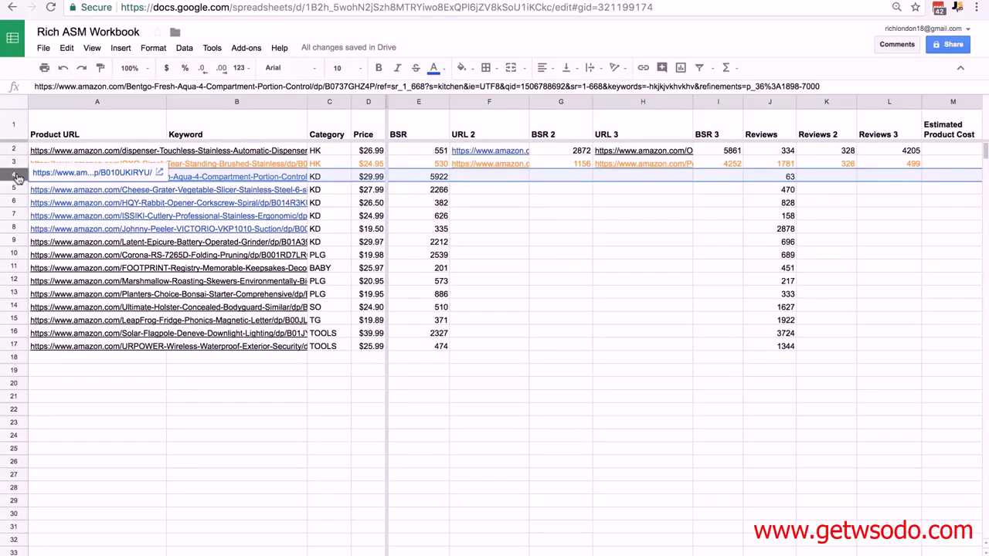
key(ctrl+z)
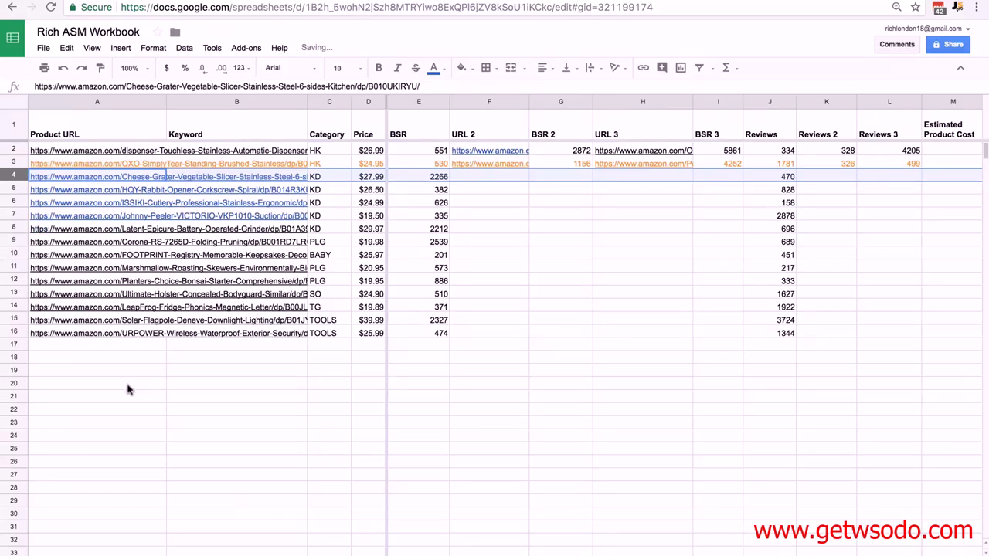
Open the cheese grater product page from the workbook and search Amazon for "Stainless Steel Cheese Grater".
click(66, 182)
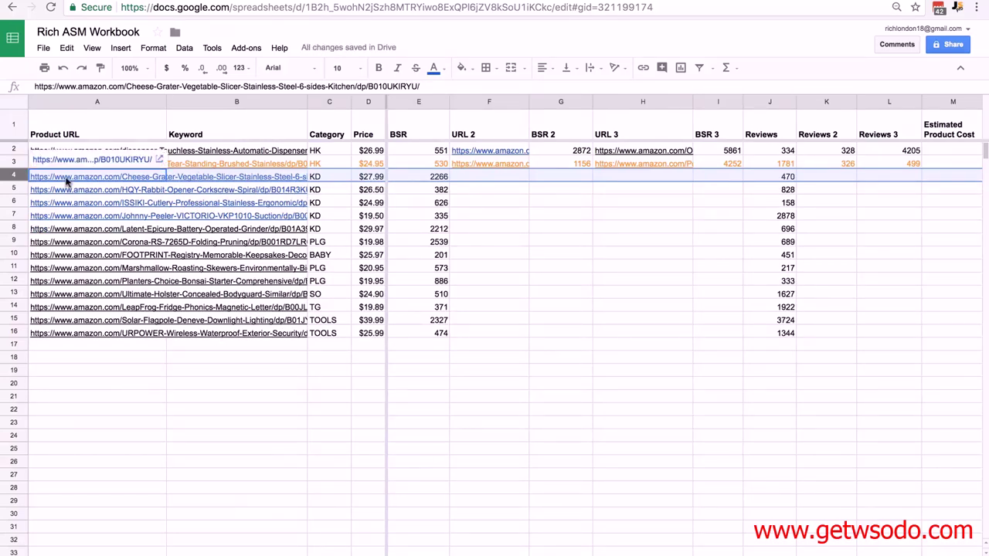
click(93, 160)
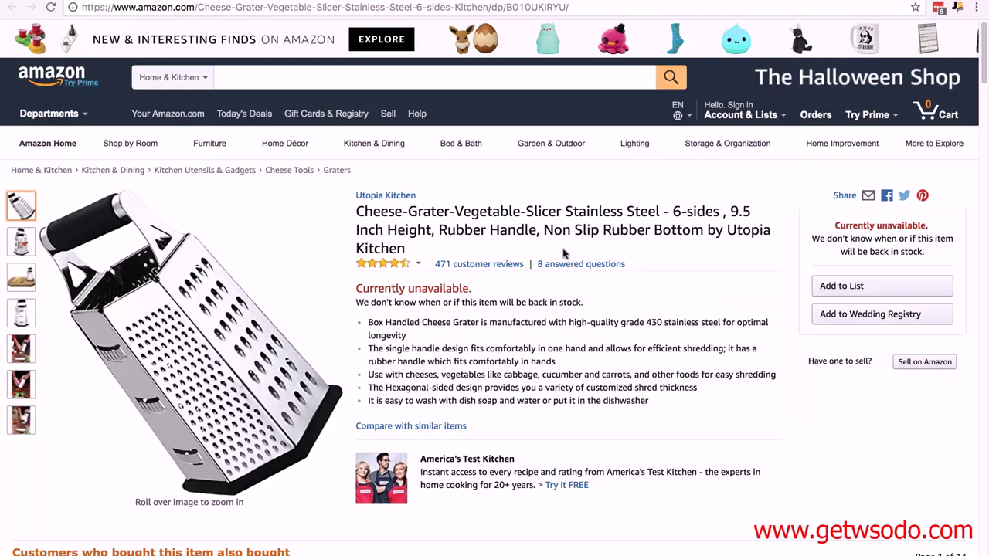
click(263, 80)
text(Stainelss)
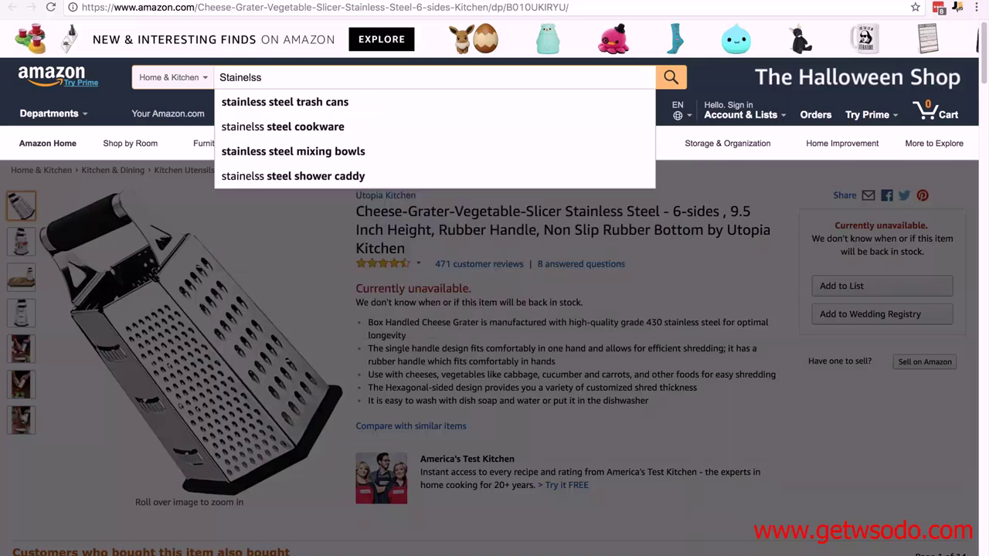
key(BackSpace)
key(BackSpace)
key(BackSpace)
key(BackSpace)
text(less Steel Cheese Grater)
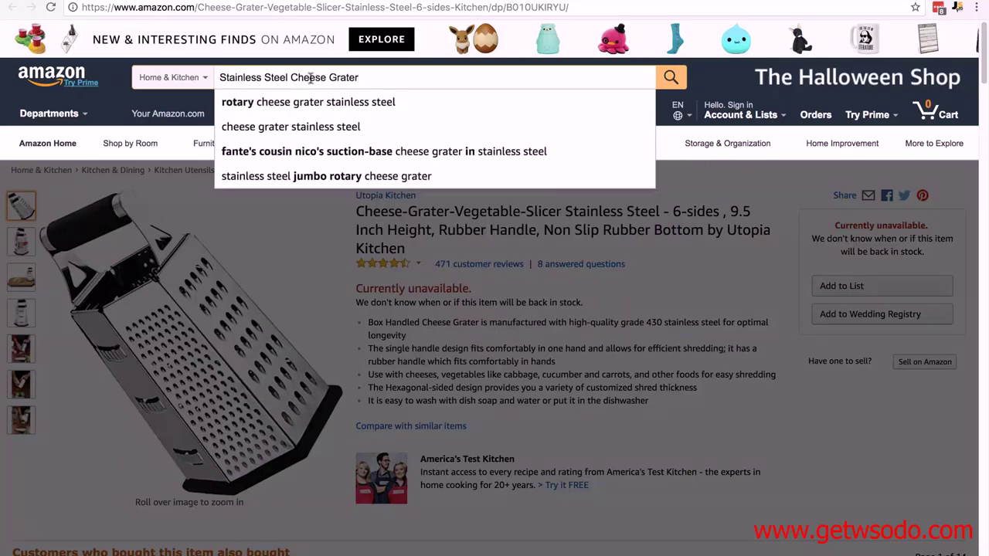
key(Return)
Run Jungle Scout on the cheese grater results, extract the next page and sort the products by rank.
click(959, 8)
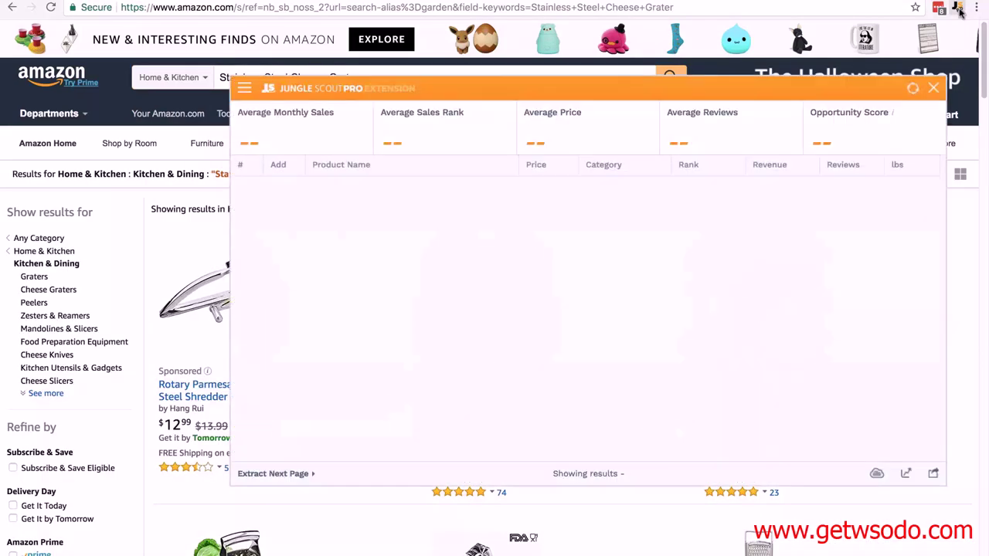
click(277, 475)
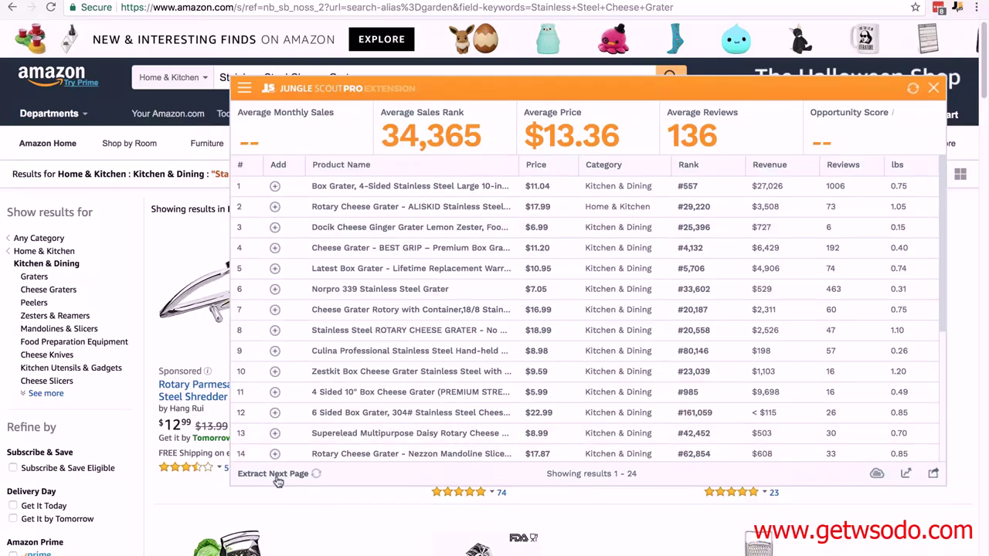
click(689, 165)
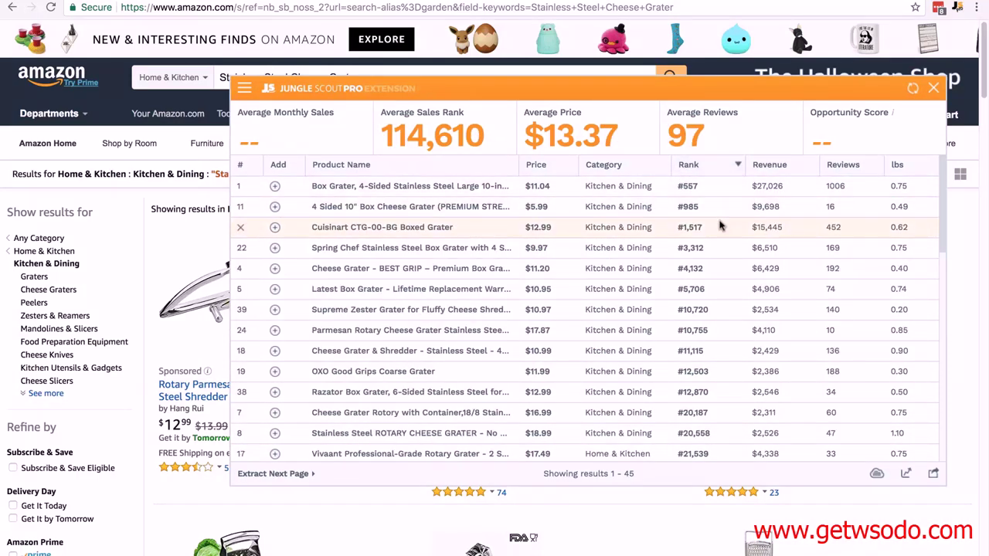
Close the Jungle Scout results and delete the Cheese Grater Vegetable Slicer row from the workbook.
mouse_move(416, 193)
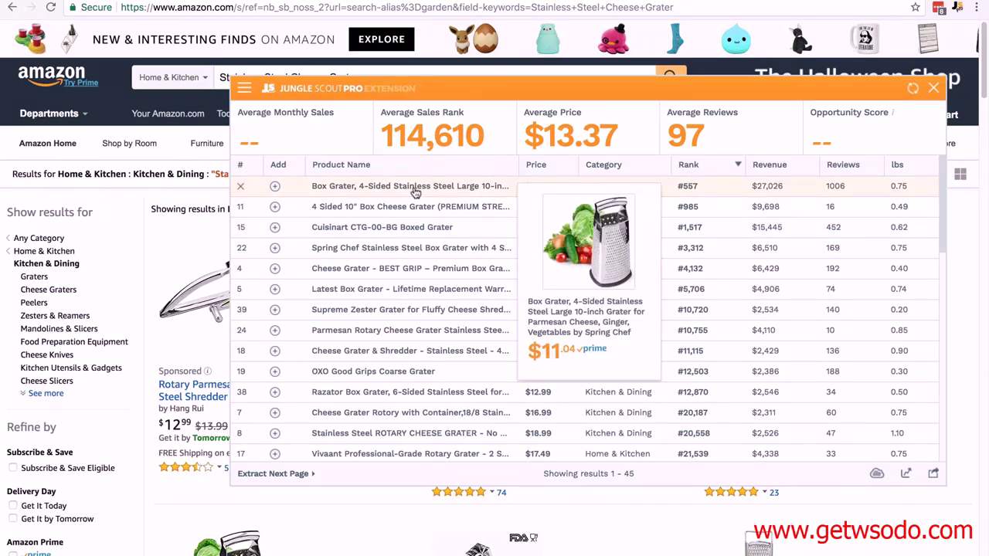
mouse_move(416, 210)
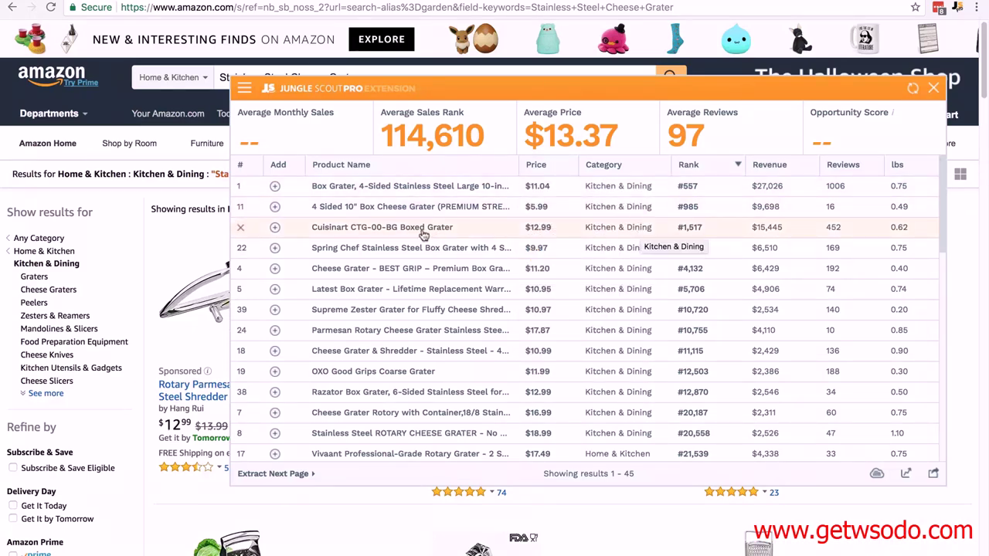
mouse_move(422, 243)
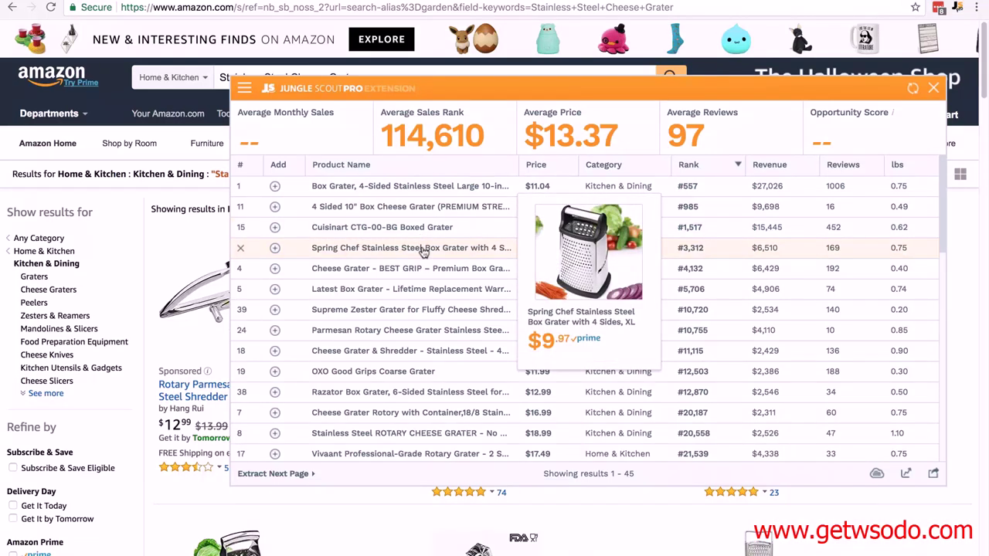
click(934, 90)
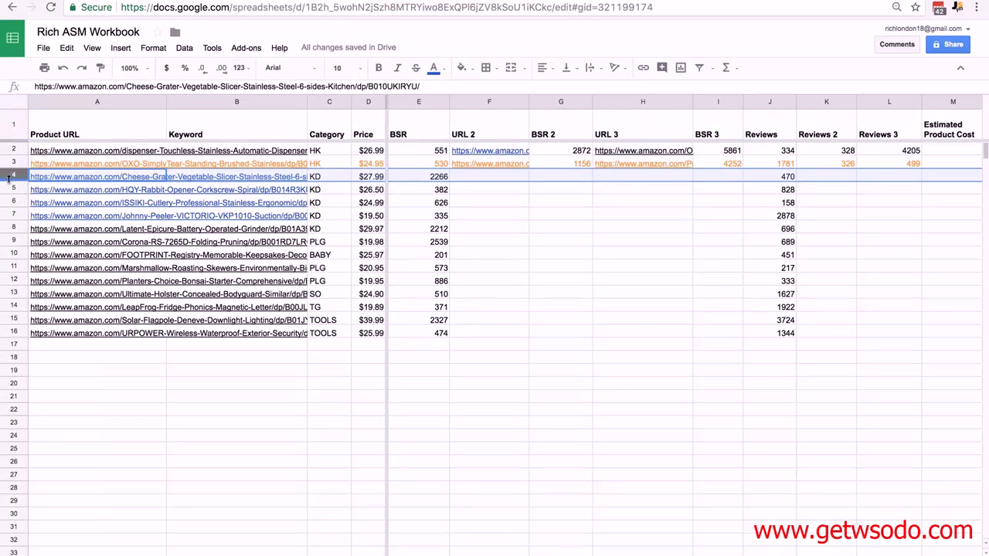
right_click(13, 177)
click(39, 293)
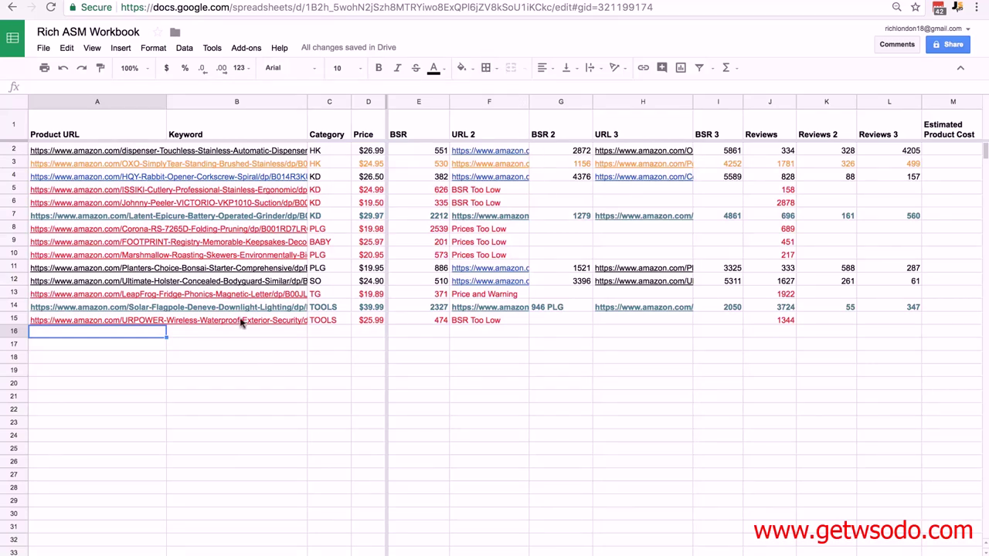
Delete the red ISSIKI Cutlery and Johnny Peeler rows marked "BSR Too Low" from the workbook.
drag(13, 189, 14, 203)
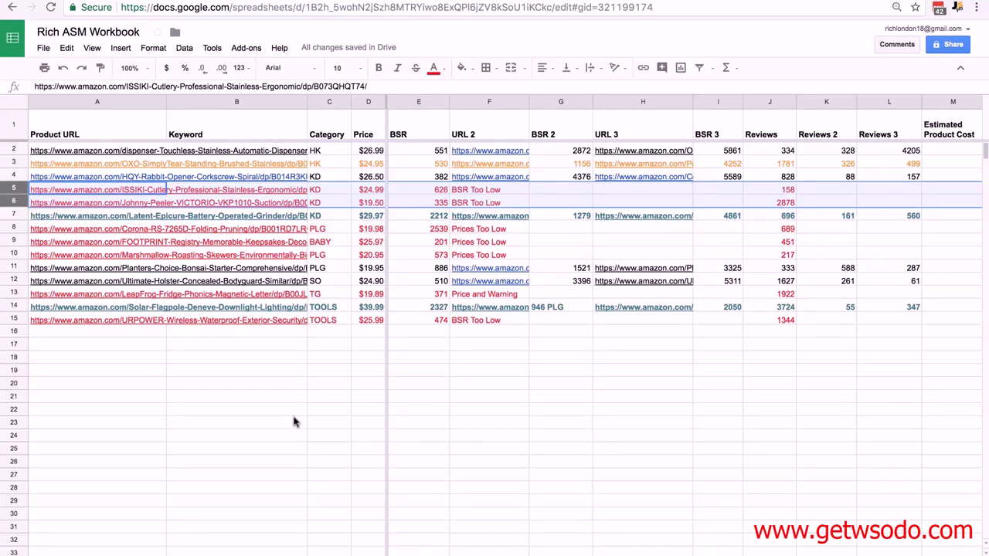
right_click(343, 199)
click(384, 313)
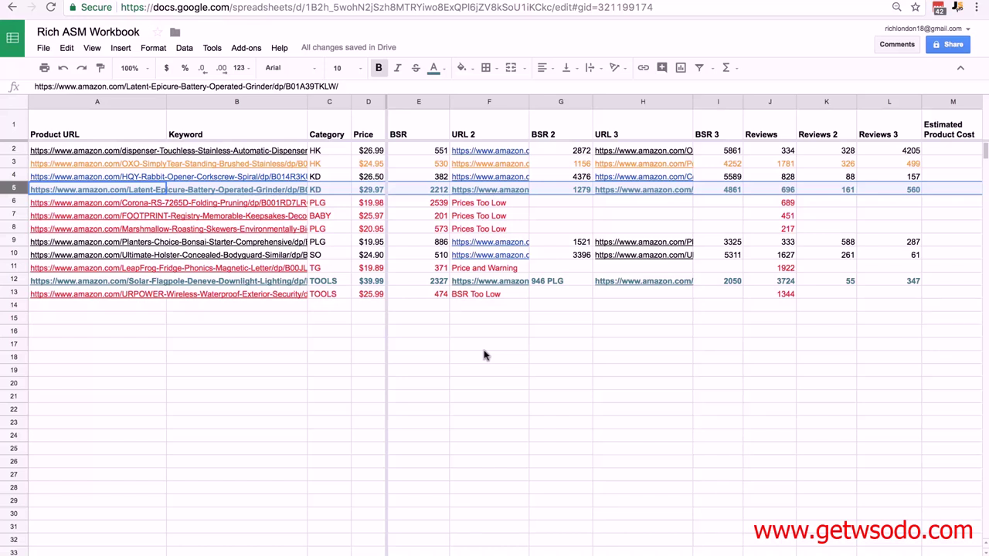
Delete the Corona folding pruning, FOOTPRINT keepsakes and Marshmallow Roasting Skewers rows marked "Prices Too Low".
drag(13, 203, 13, 229)
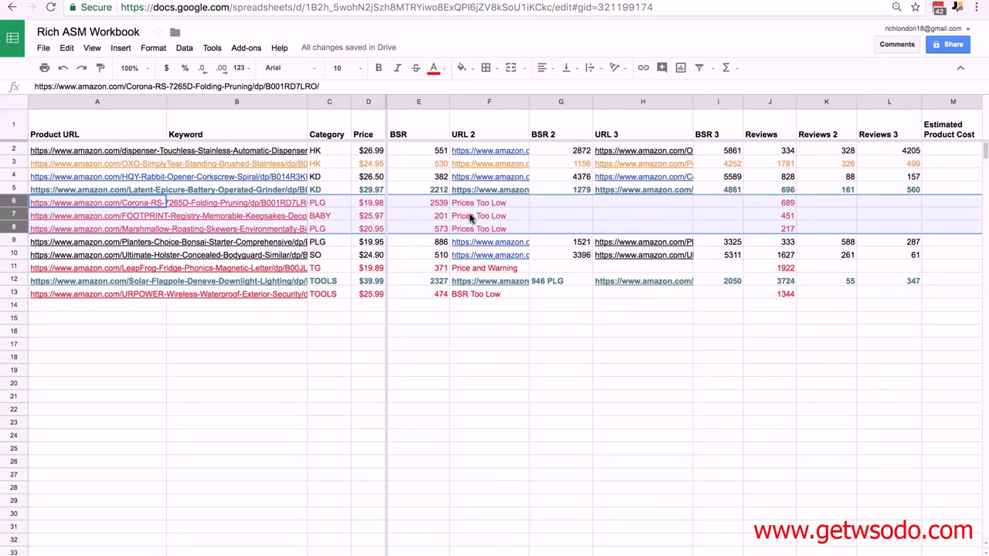
right_click(398, 208)
click(433, 324)
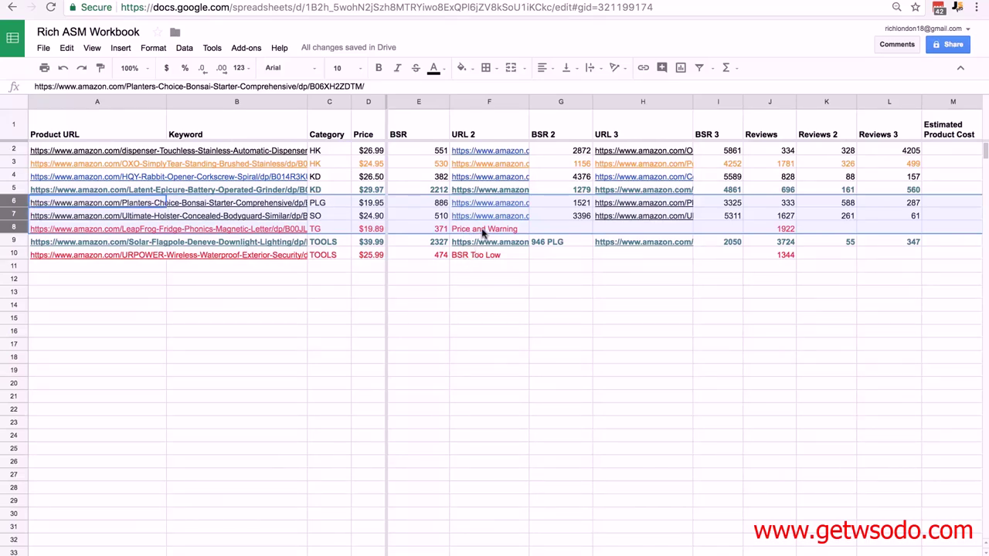
Open the LeapFrog Fridge Phonics product page from the workbook and highlight its choking hazard warning.
mouse_move(93, 232)
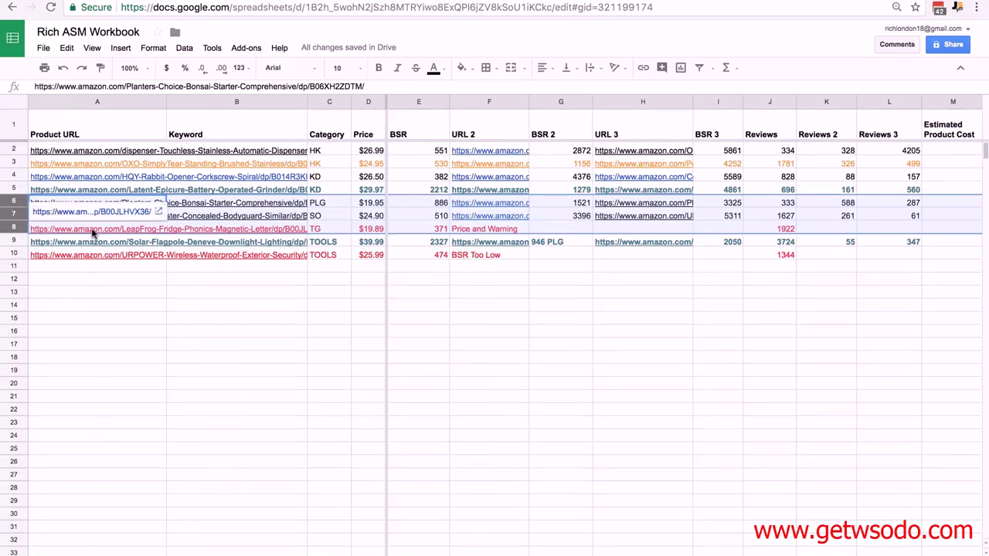
click(92, 213)
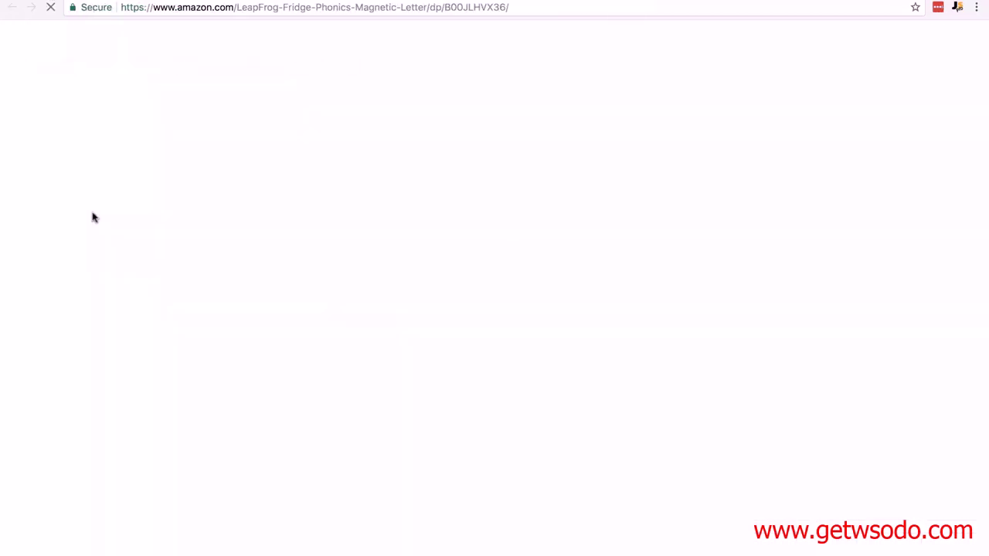
scroll(497, 280, down, 5)
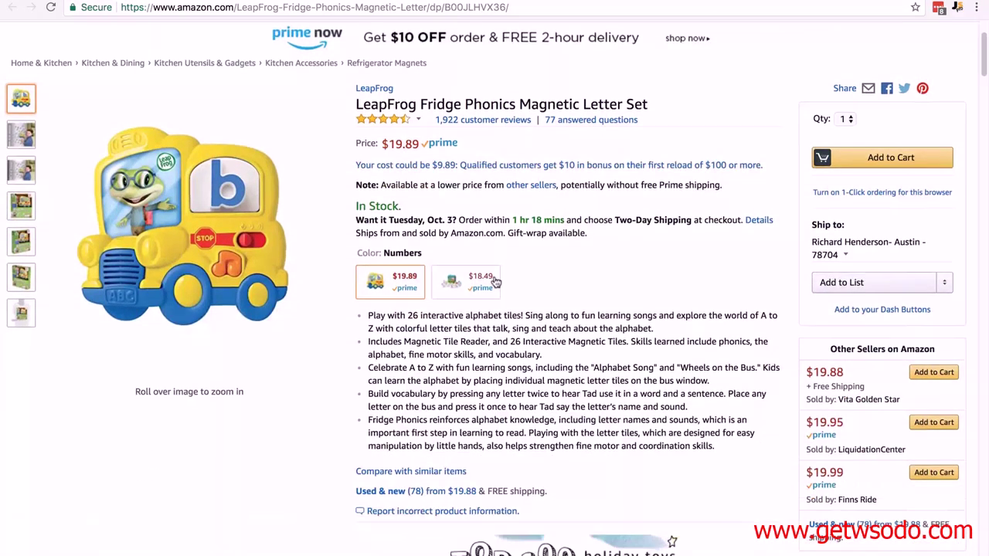
scroll(496, 280, down, 11)
triple_click(83, 225)
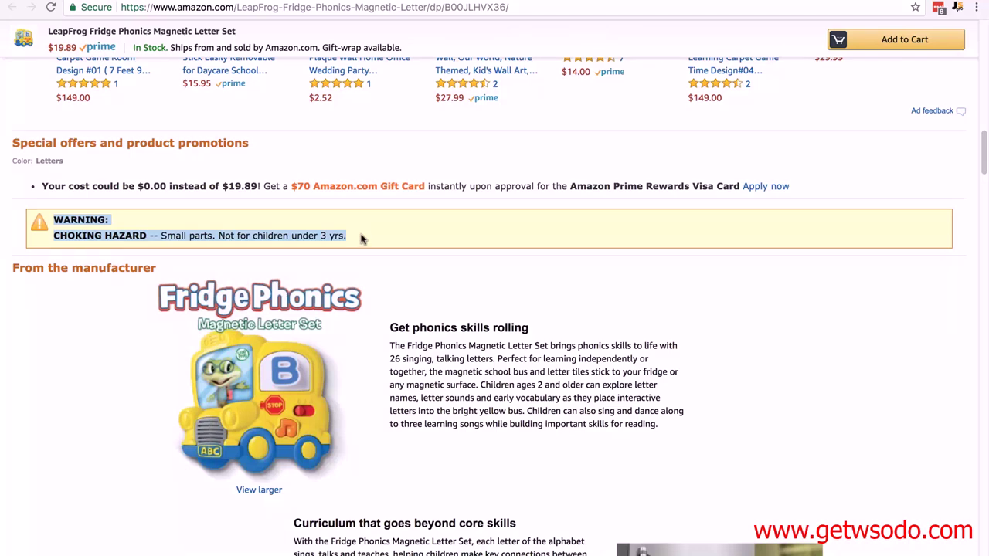
Return to the workbook, delete the LeapFrog Fridge Phonics row and select the Solar Flagpole light row.
click(359, 2)
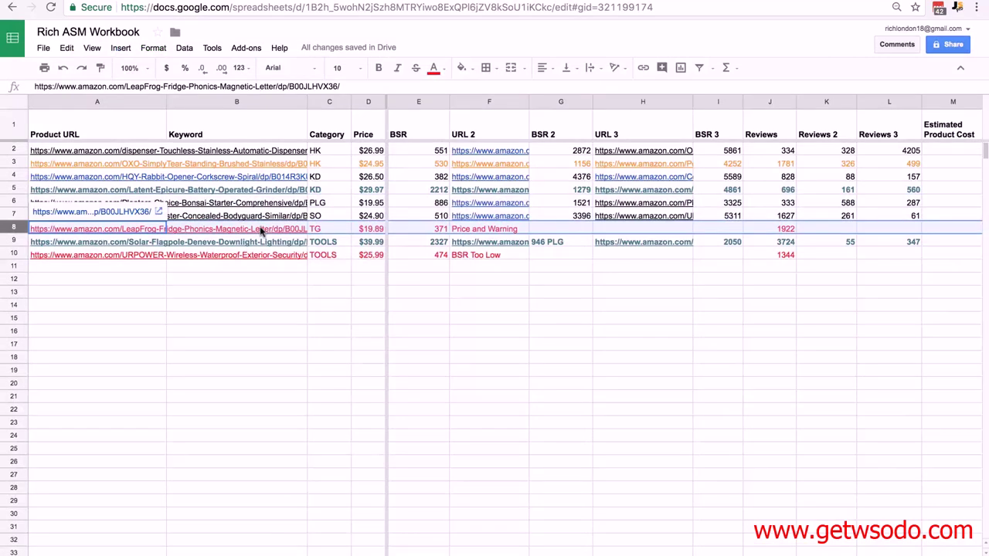
right_click(262, 230)
click(282, 344)
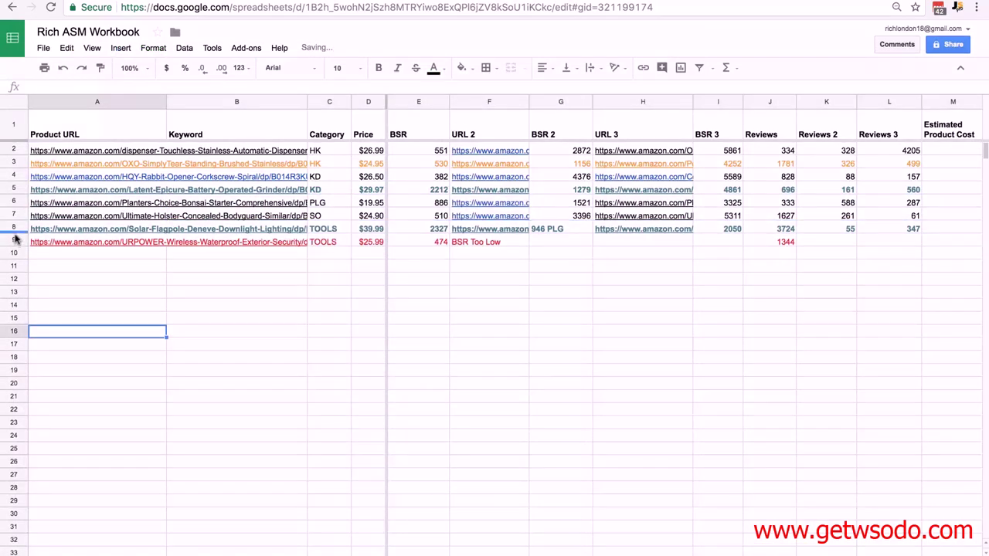
click(13, 230)
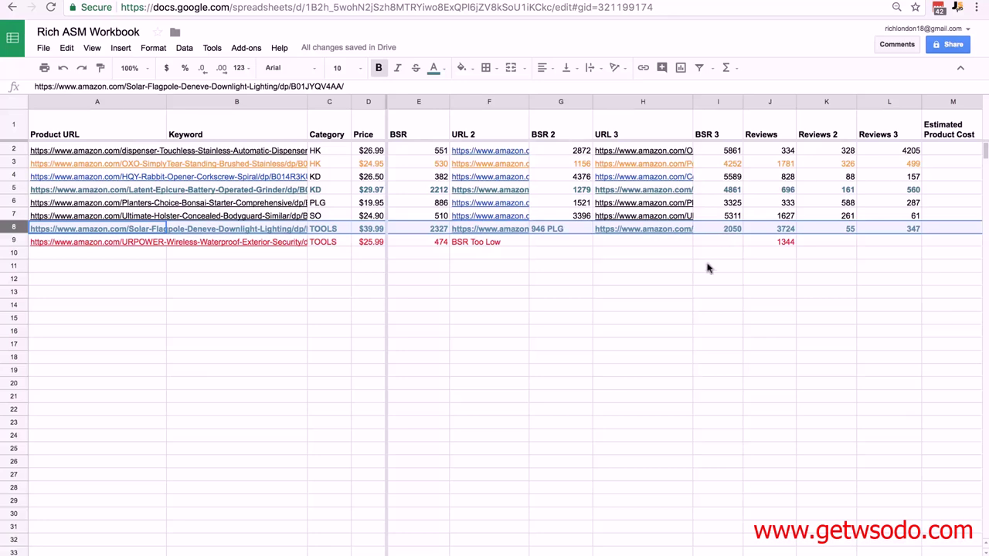
Open the Maggift flagpole light page from the Solar Flagpole row's URL 2 and run Jungle Scout on it.
mouse_move(487, 232)
click(510, 211)
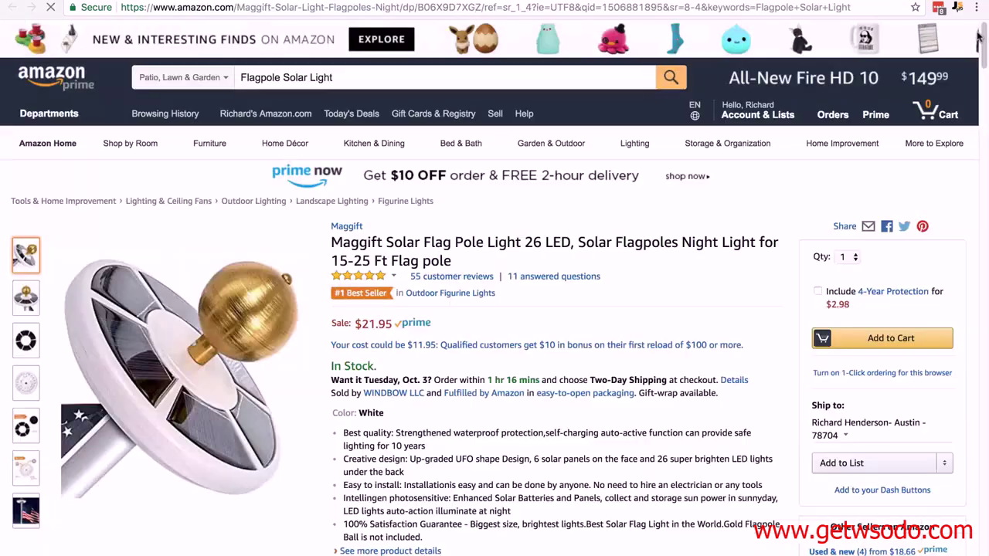
click(938, 9)
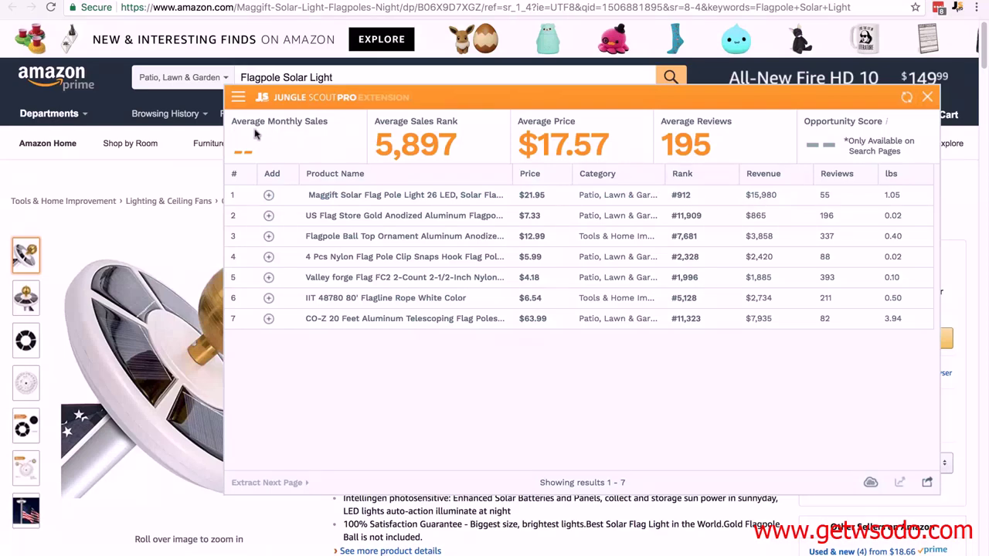
Add the Estimated Sales column to the Jungle Scout table and check the Maggift flagpole light's monthly sales.
click(238, 98)
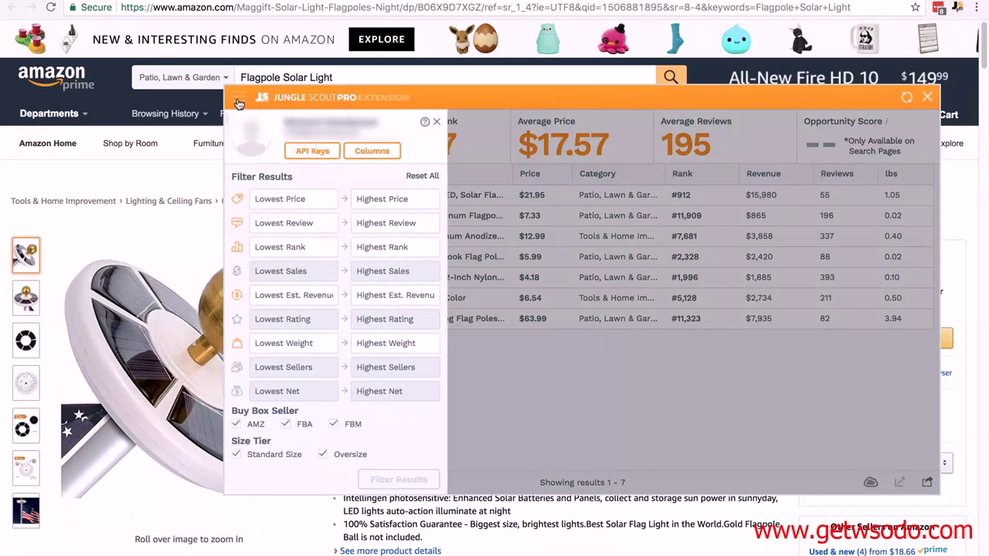
click(372, 151)
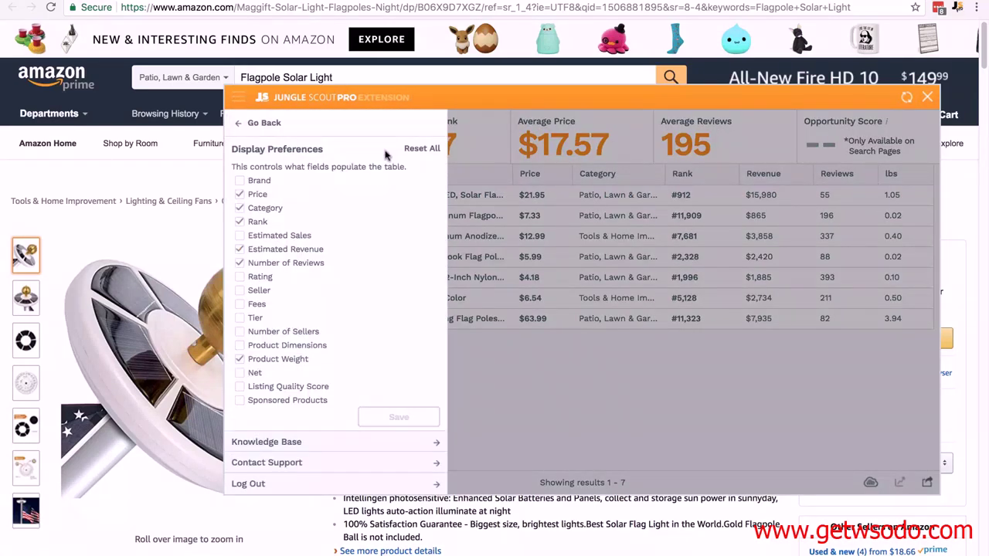
click(239, 236)
click(394, 417)
click(956, 8)
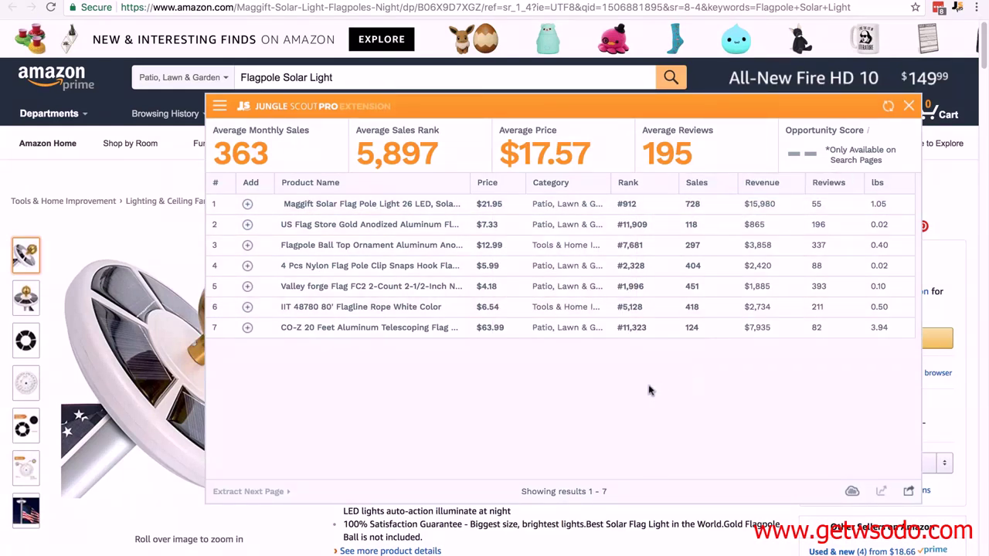
click(910, 110)
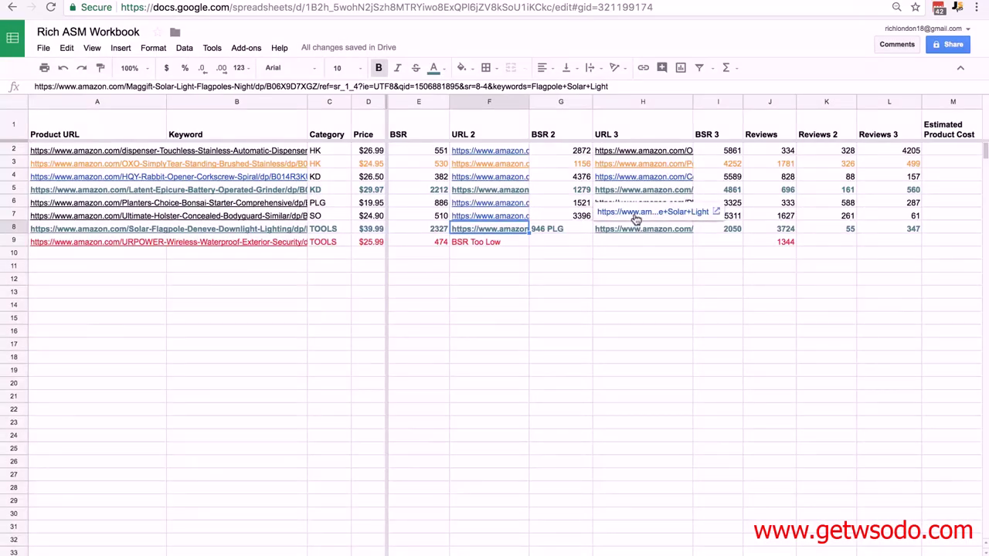
Check the monthly sales of the URL 3 competitor and the original Deneve flagpole light in Jungle Scout.
click(652, 211)
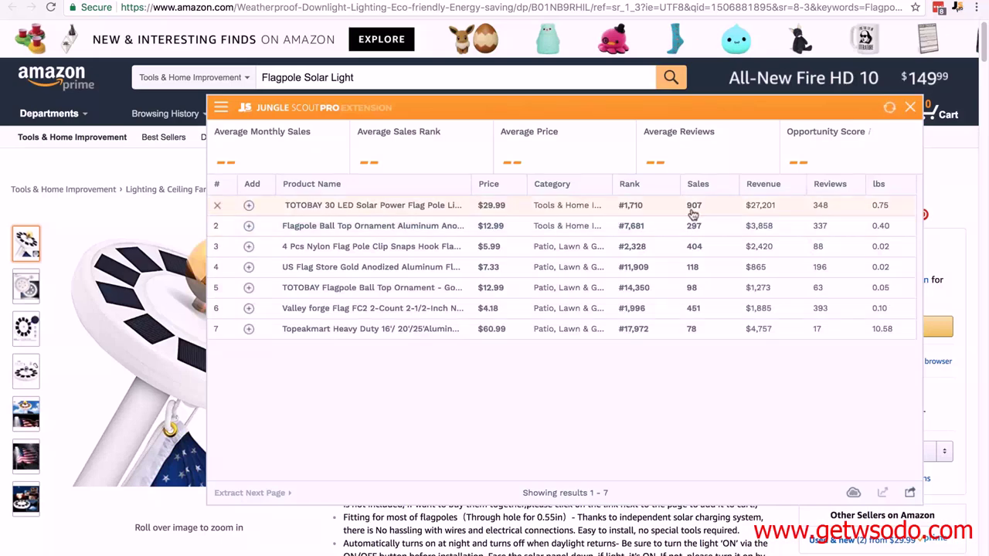
click(910, 107)
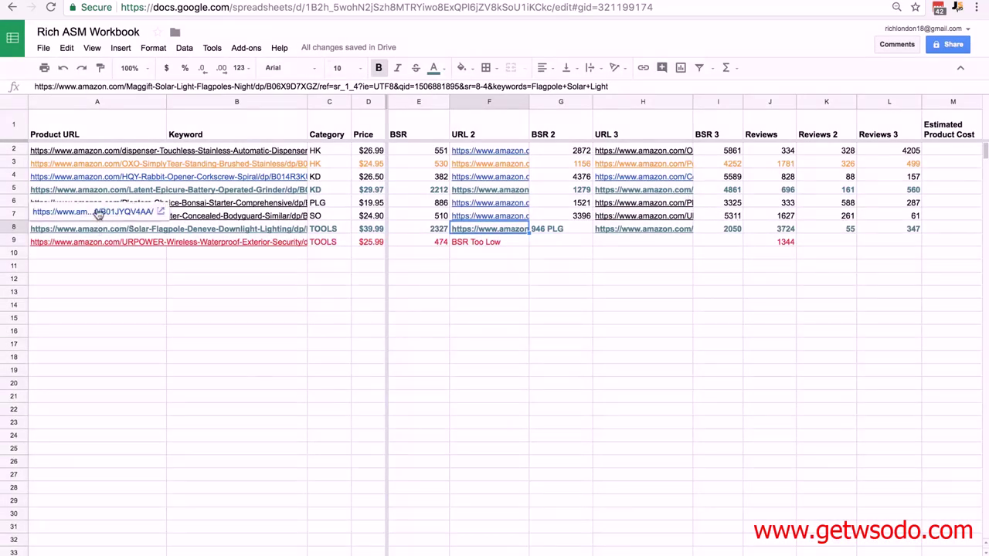
click(99, 214)
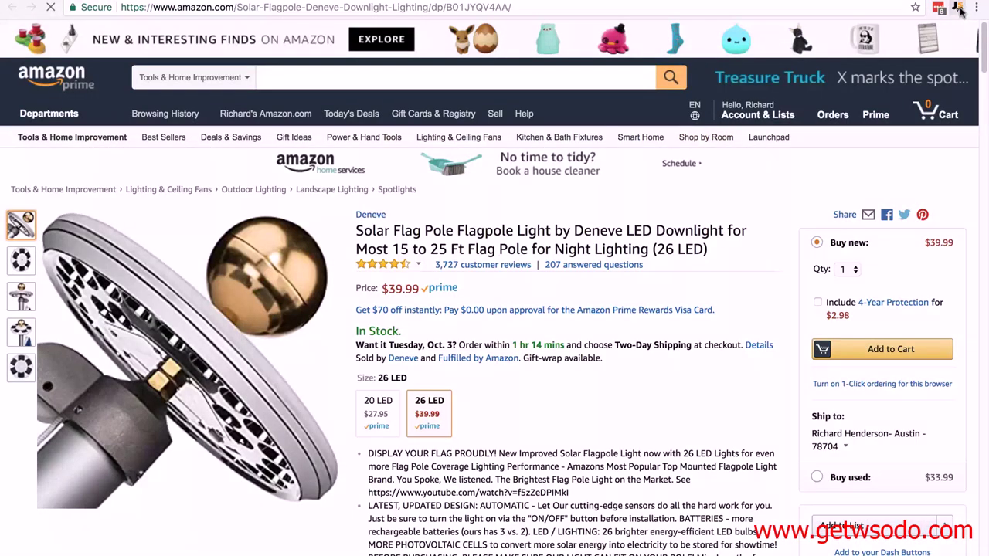
click(958, 8)
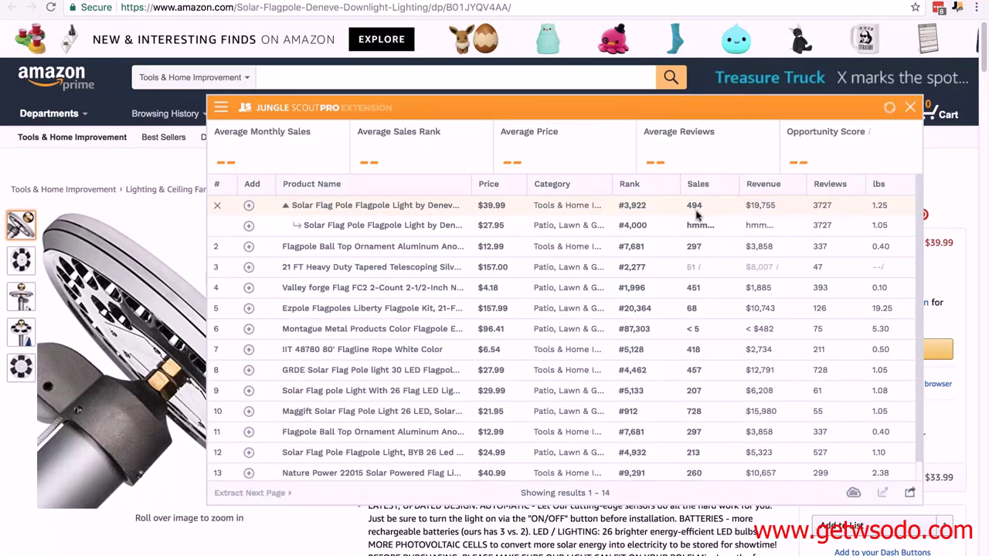
key(Escape)
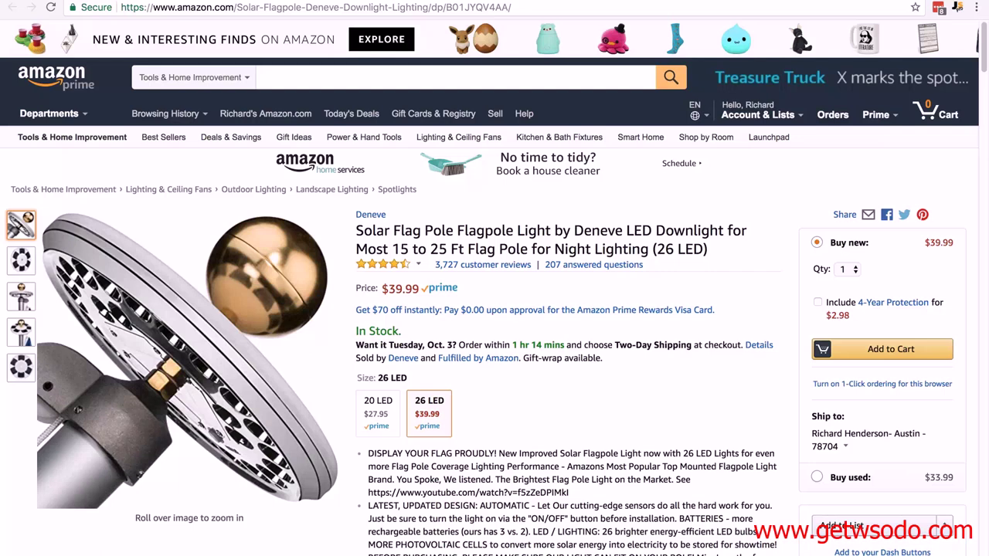
key(ctrl+Tab)
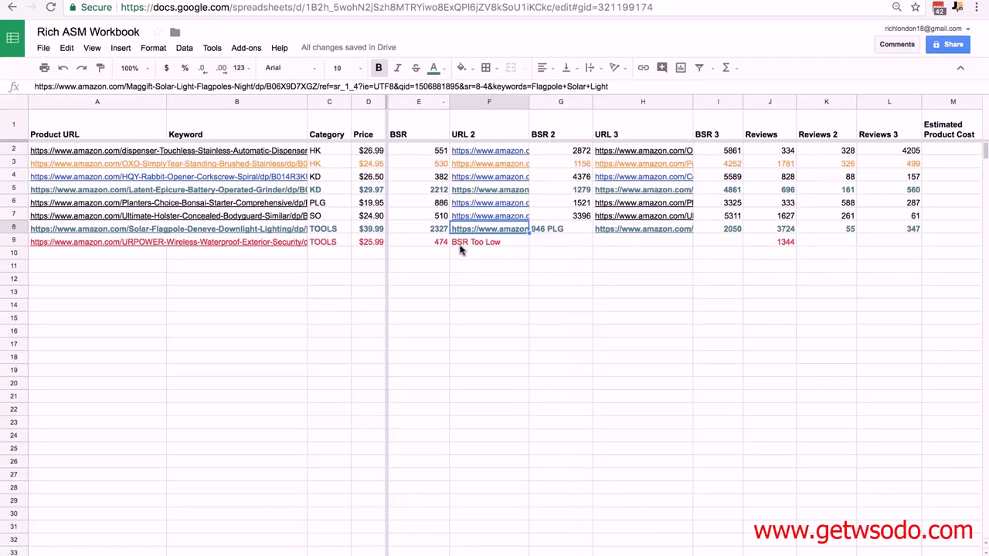
Select the Solar Flagpole light row in the workbook and review its product and competitor links.
click(15, 231)
mouse_move(663, 233)
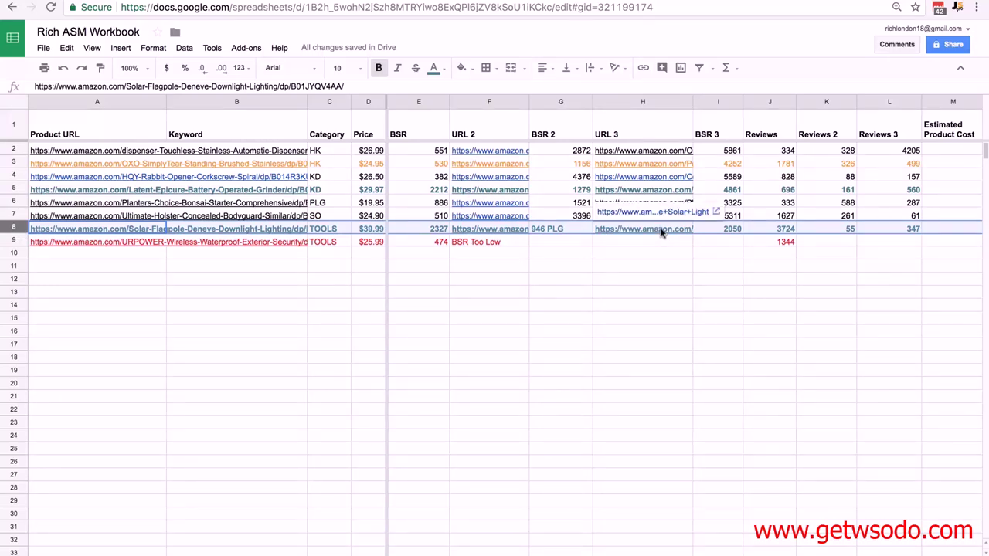
mouse_move(506, 234)
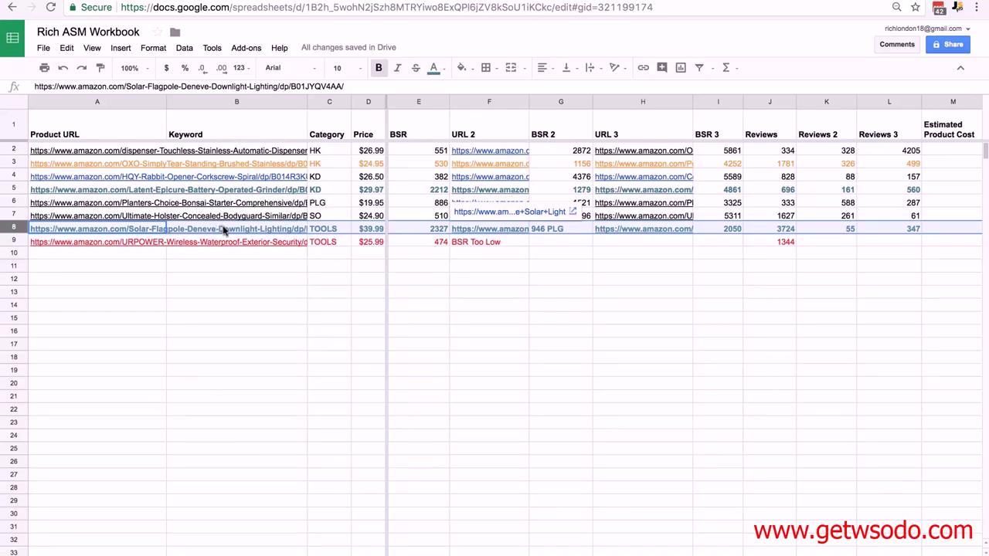
mouse_move(222, 230)
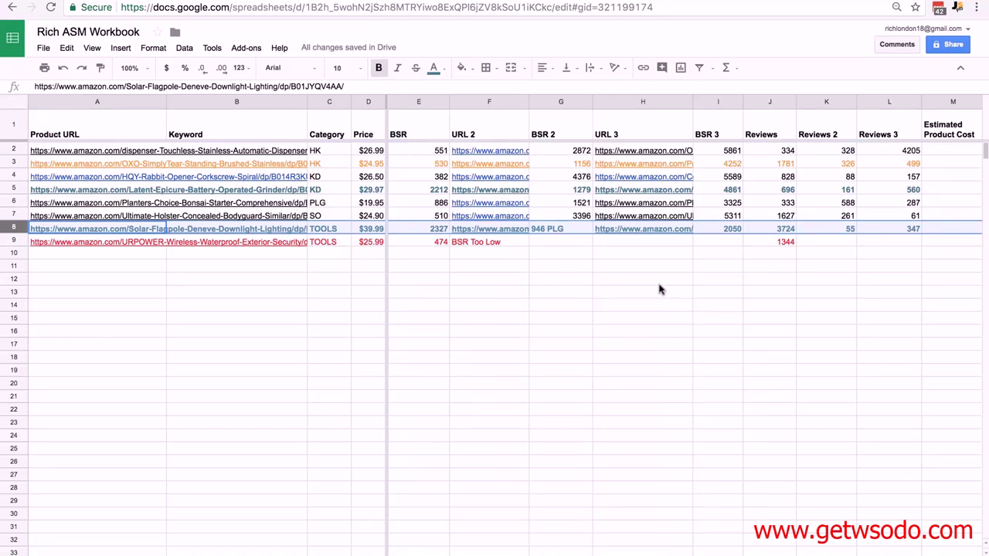
Delete the red URPOWER security light row marked "BSR Too Low" and select cell A9.
click(21, 241)
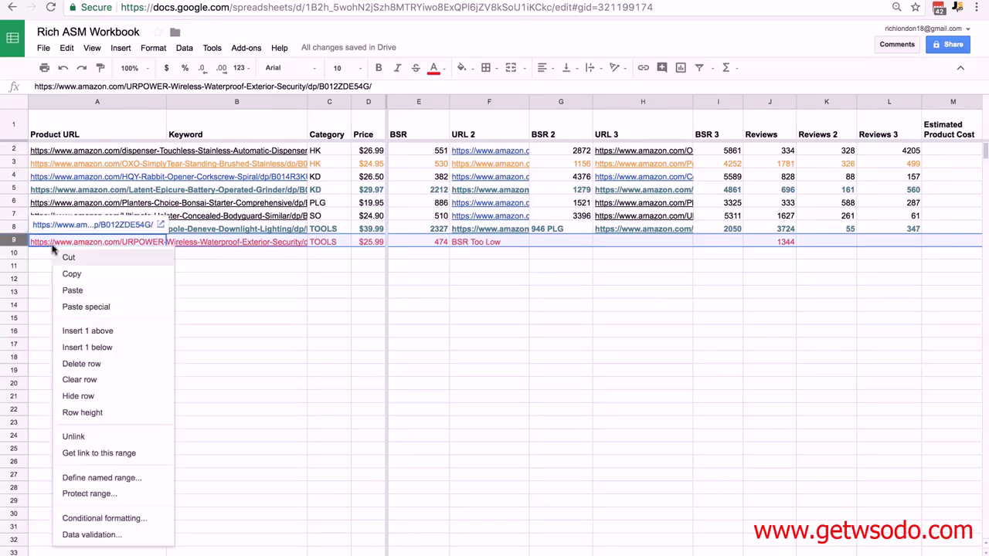
key(ctrl+z)
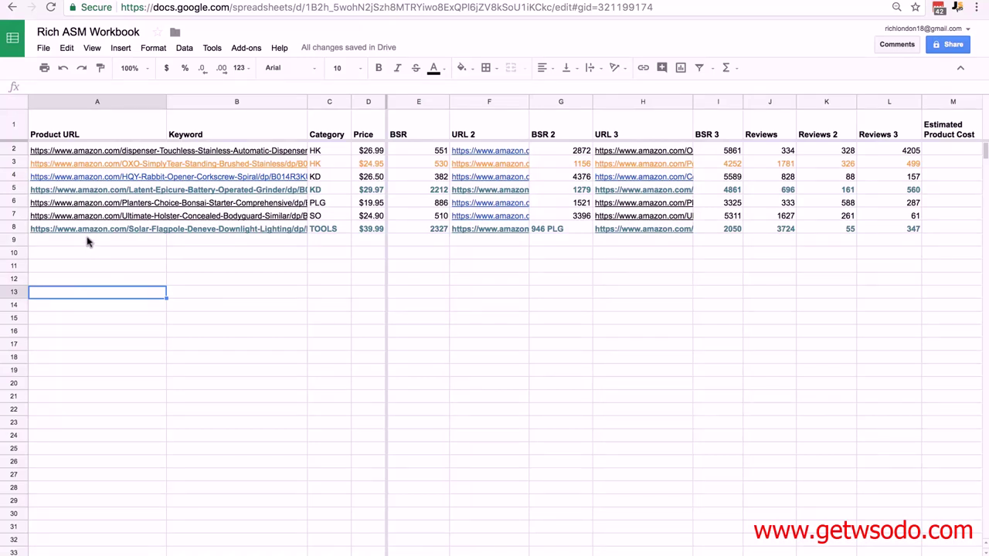
click(88, 241)
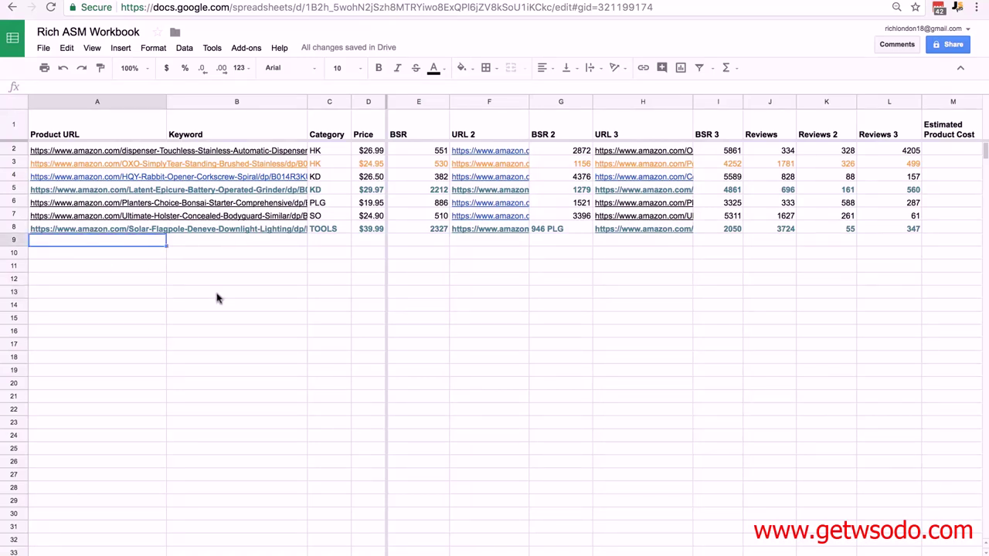